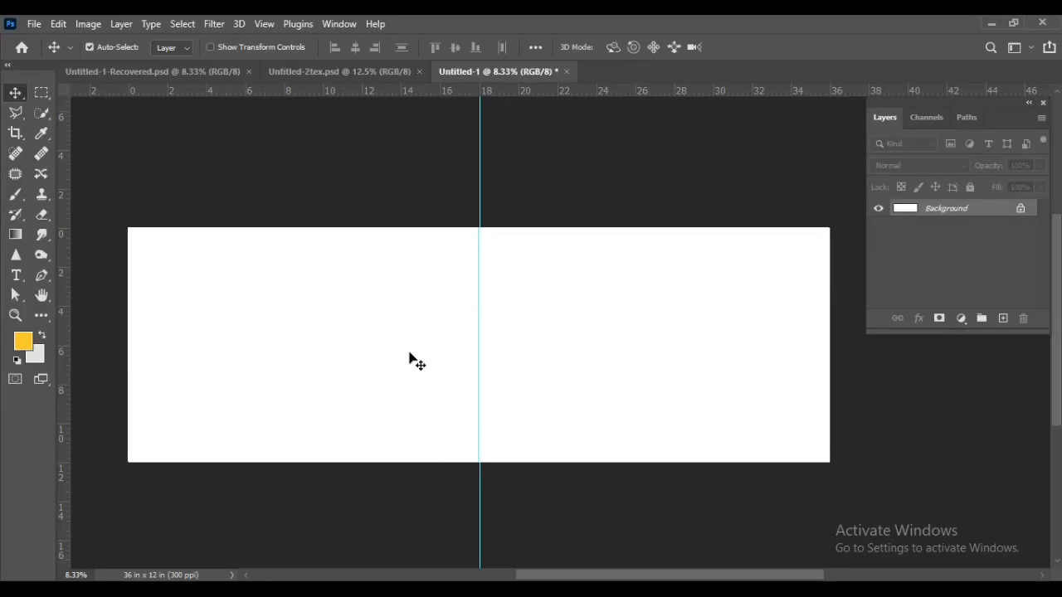
Zoom the blank 36 x 12 in spread to 12.5% and scroll to show its left half
key("ctrl+plus")
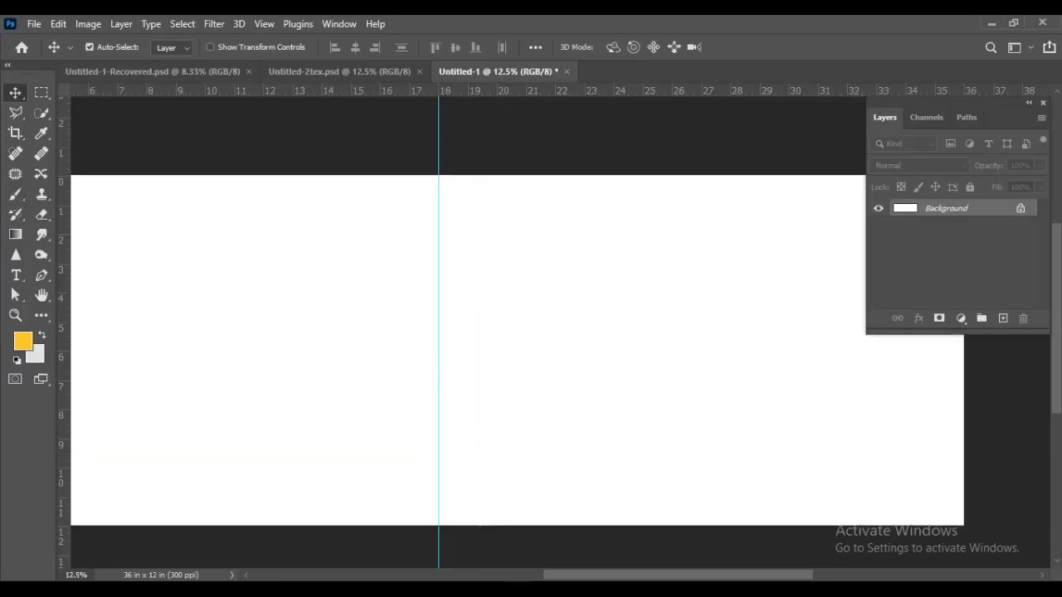
left_click_drag(578, 578, 490, 557)
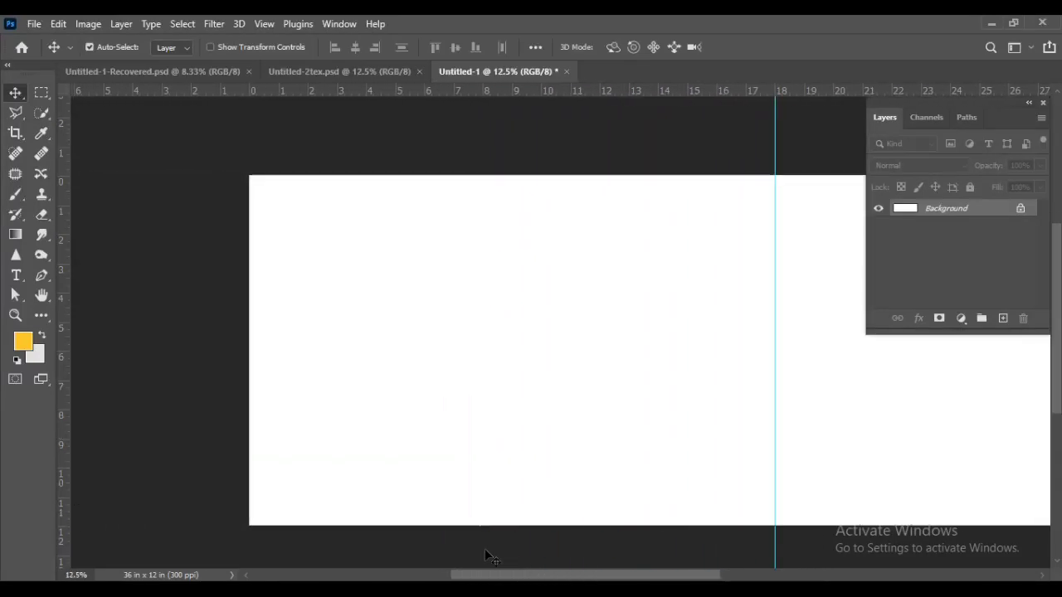
Draw a black curved corner shape at the top-left with the Pen tool in Shape mode
left_click(46, 277)
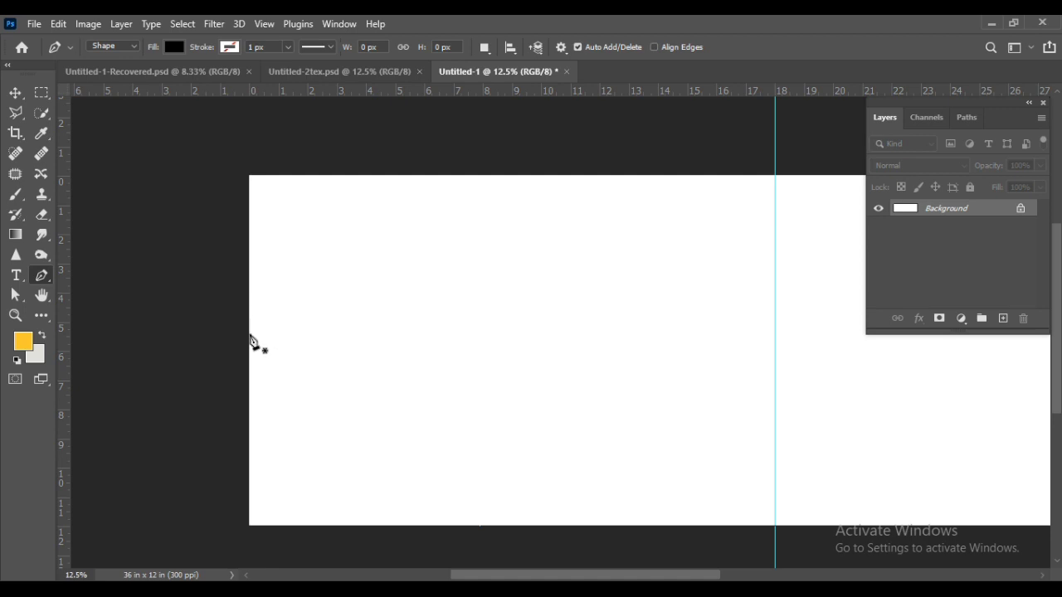
left_click(251, 338)
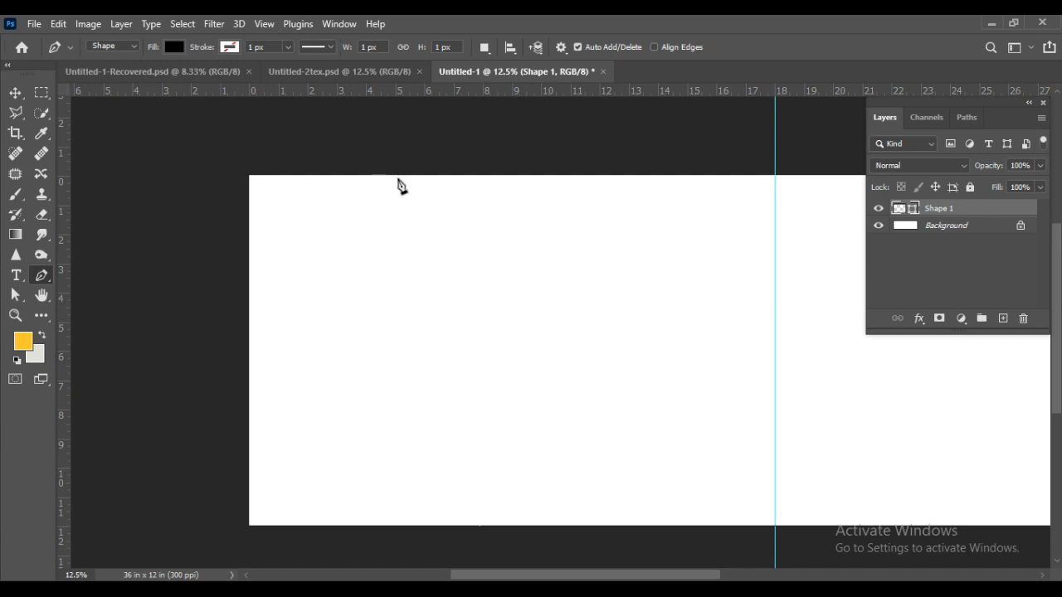
left_click_drag(406, 176, 580, 156)
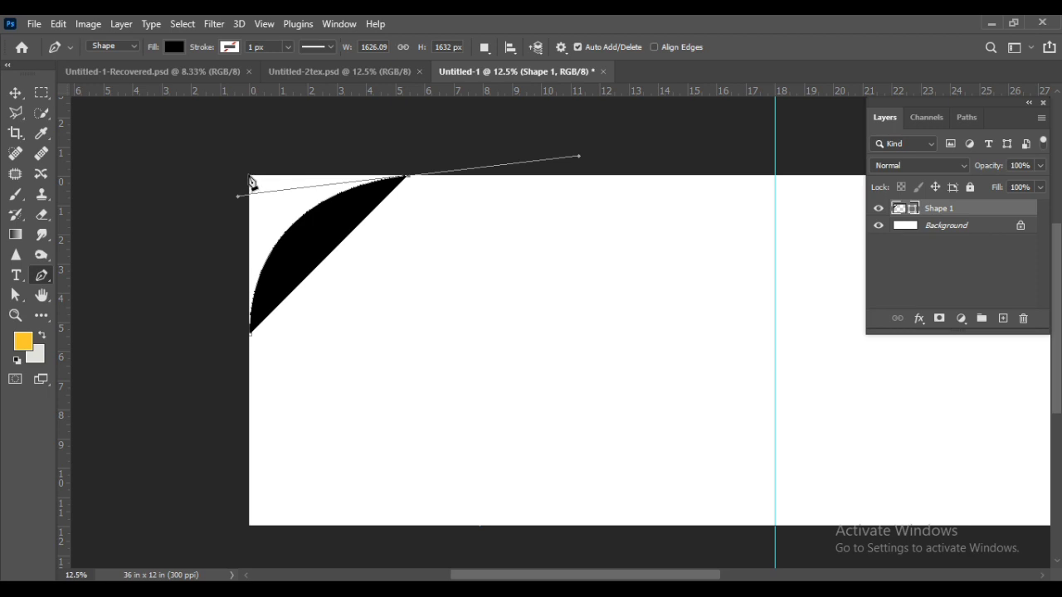
left_click(250, 178)
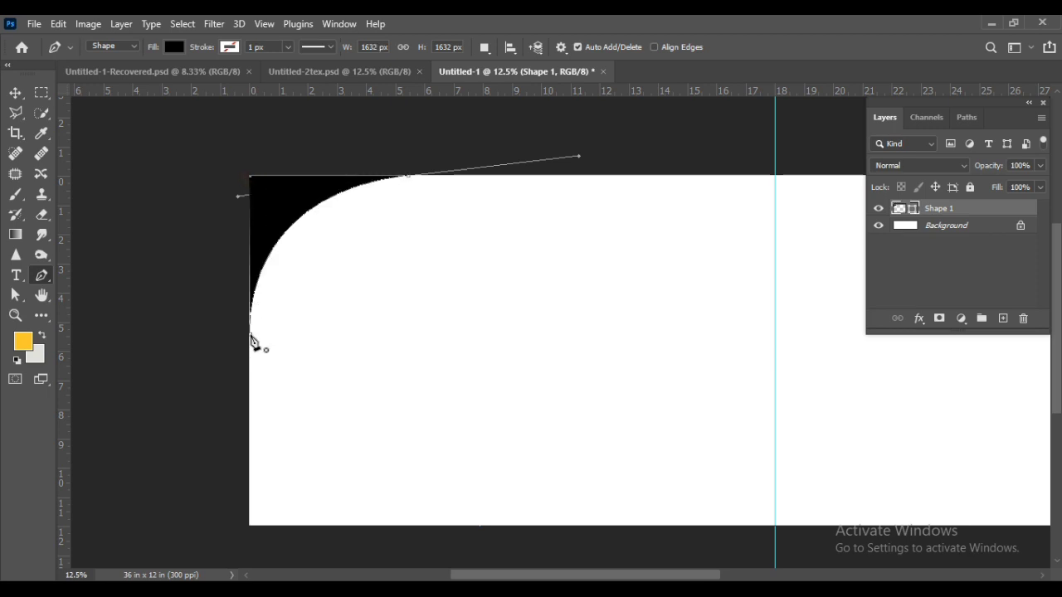
left_click(251, 334)
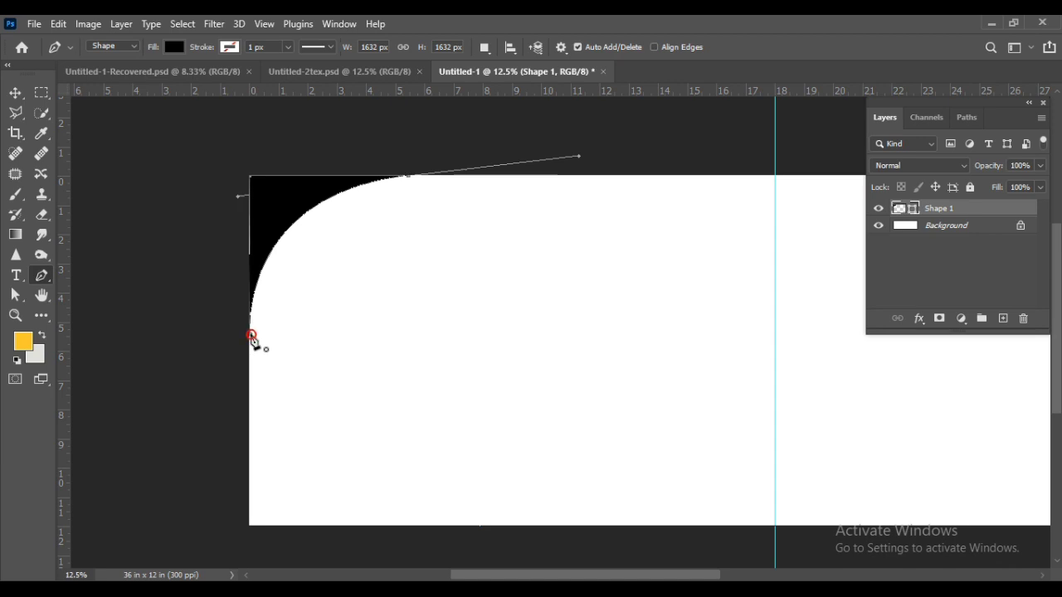
Scale the corner shape to about 116% and fit it into the top-left corner
left_click(15, 93)
left_click(432, 342)
scroll(432, 344, "up", 1)
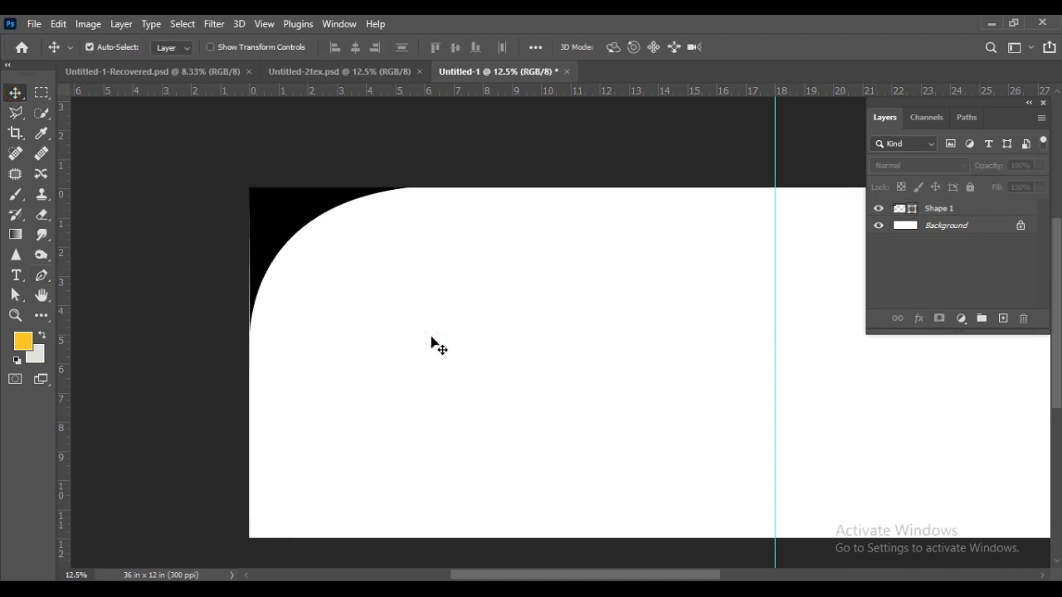
left_click(261, 220)
key("ctrl+t")
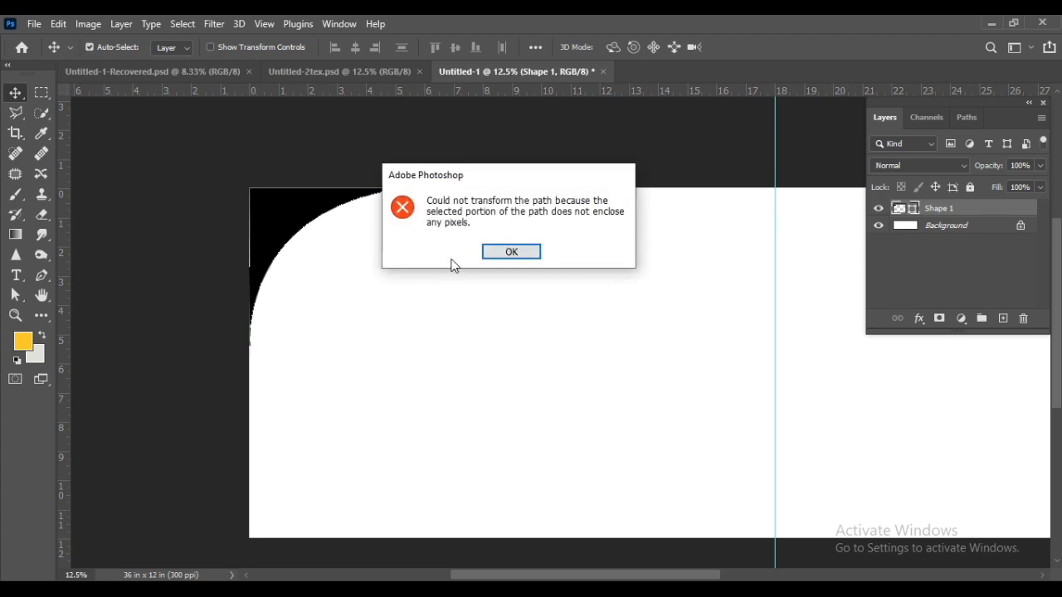
left_click(511, 253)
left_click(288, 204)
key("ctrl+t")
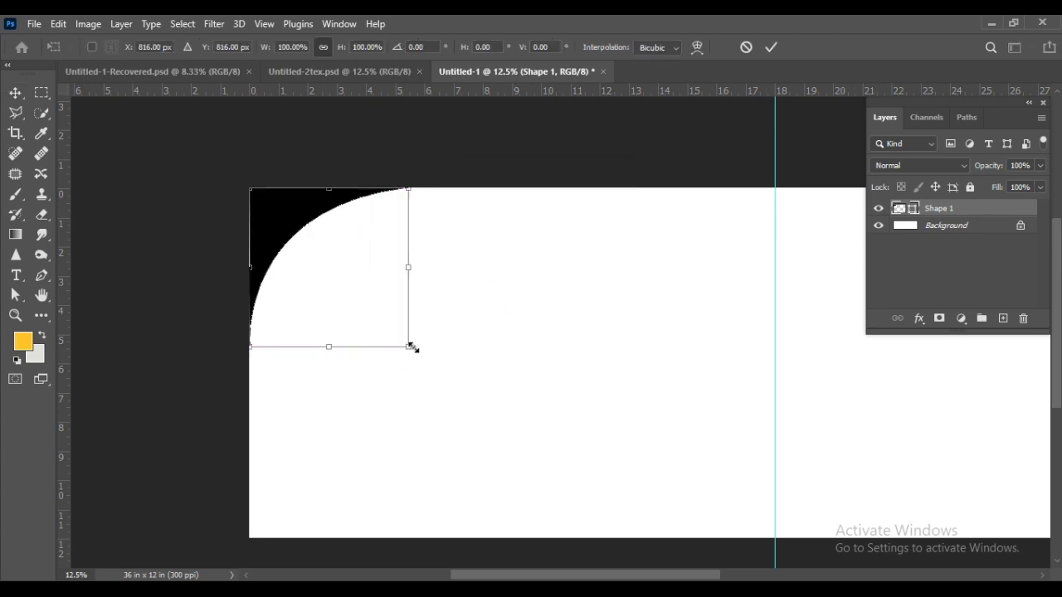
left_click_drag(412, 348, 421, 360)
left_click_drag(366, 305, 367, 306)
key("Return")
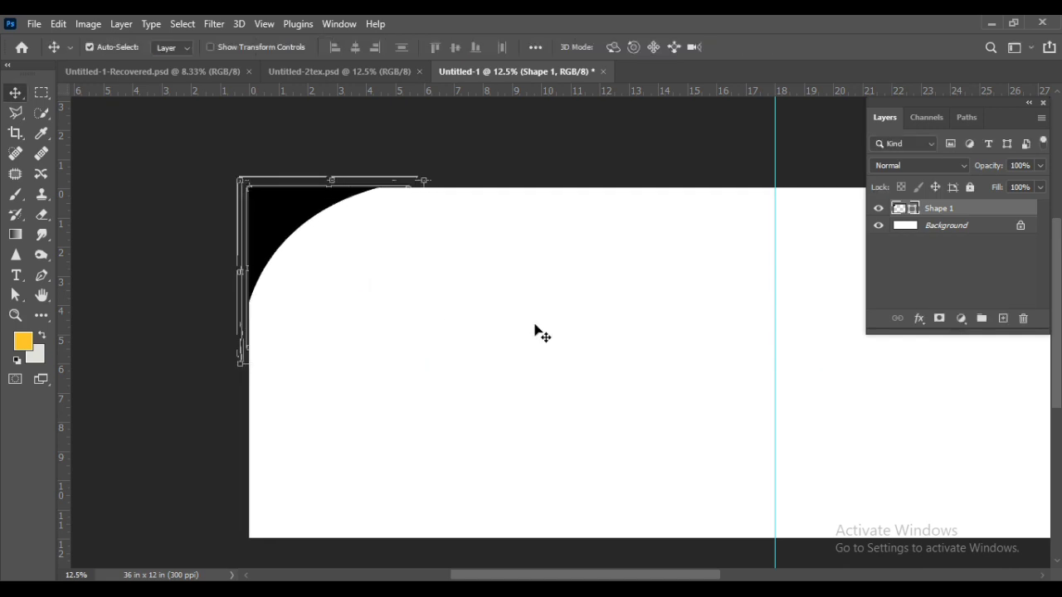
scroll(534, 329, "down", 1)
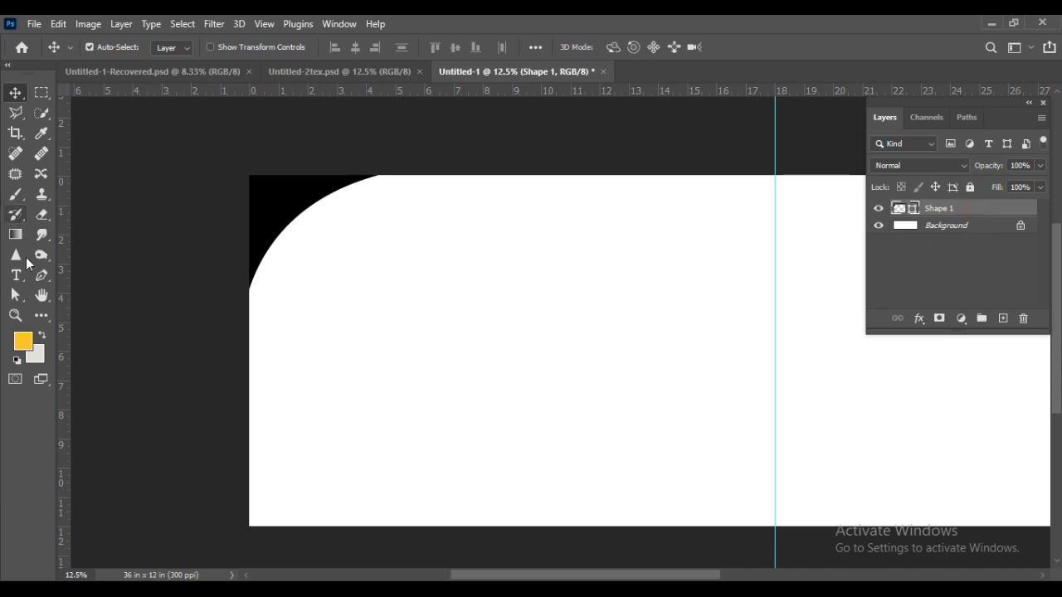
Draw Shape 2 along the left and bottom edges with a wavy curve toward the spread's center
left_click(41, 277)
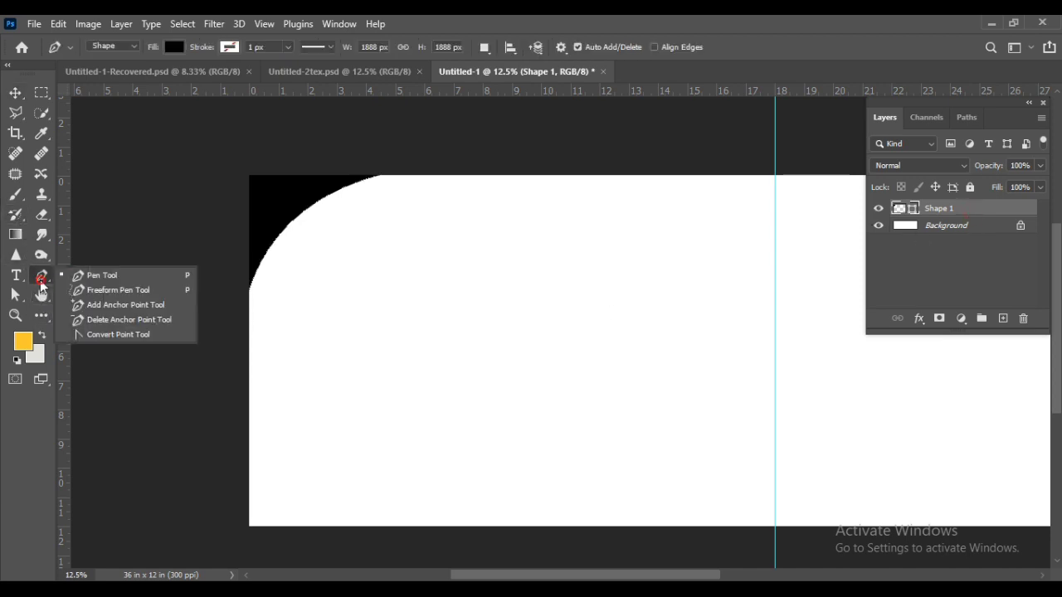
left_click(86, 275)
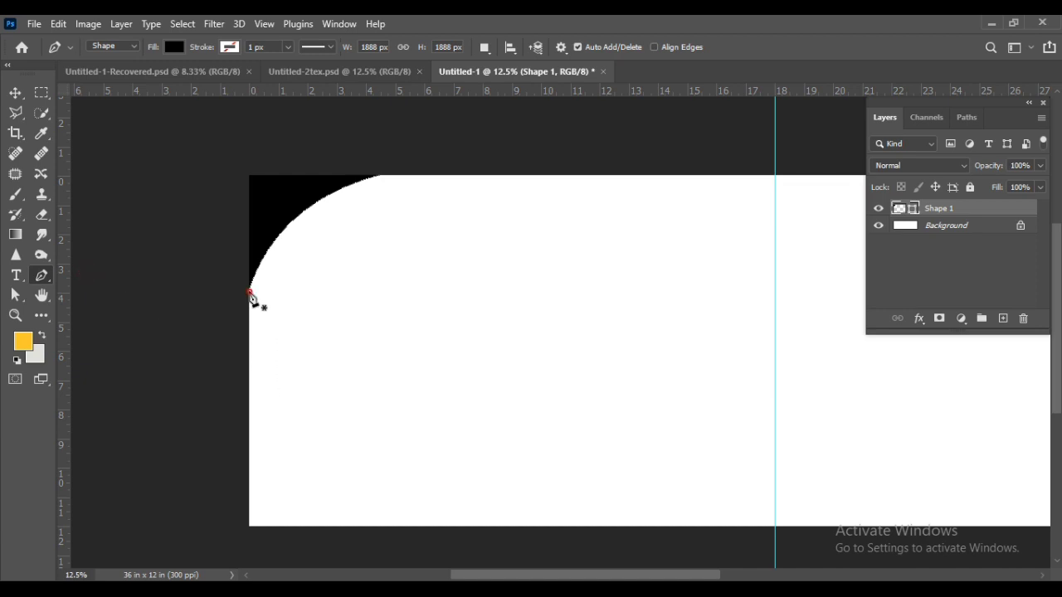
left_click(250, 295)
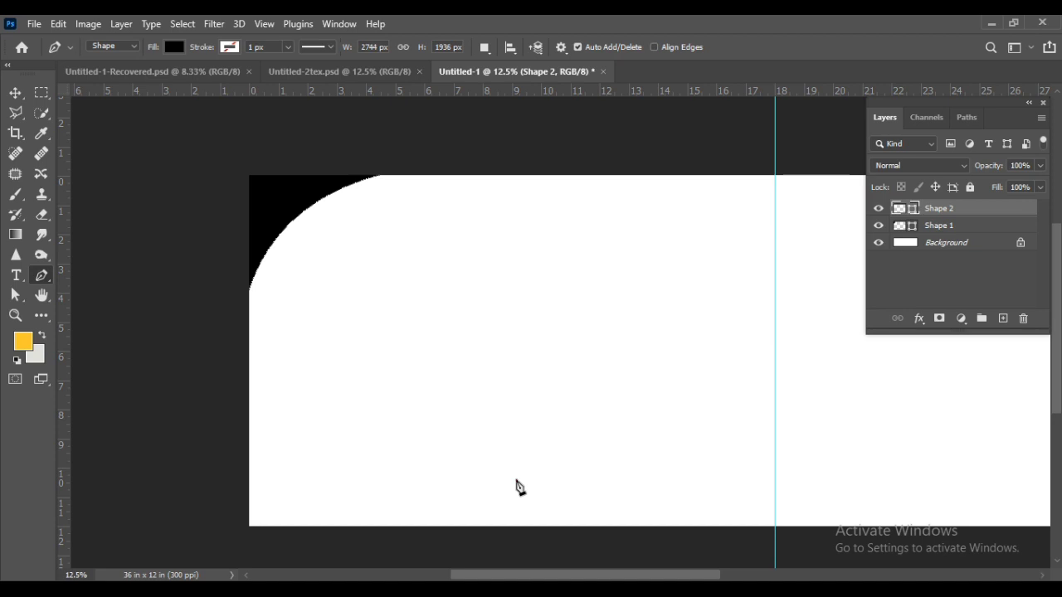
mouse_move(515, 480)
left_mouse_down()
mouse_move(764, 449)
mouse_move(829, 417)
left_mouse_up()
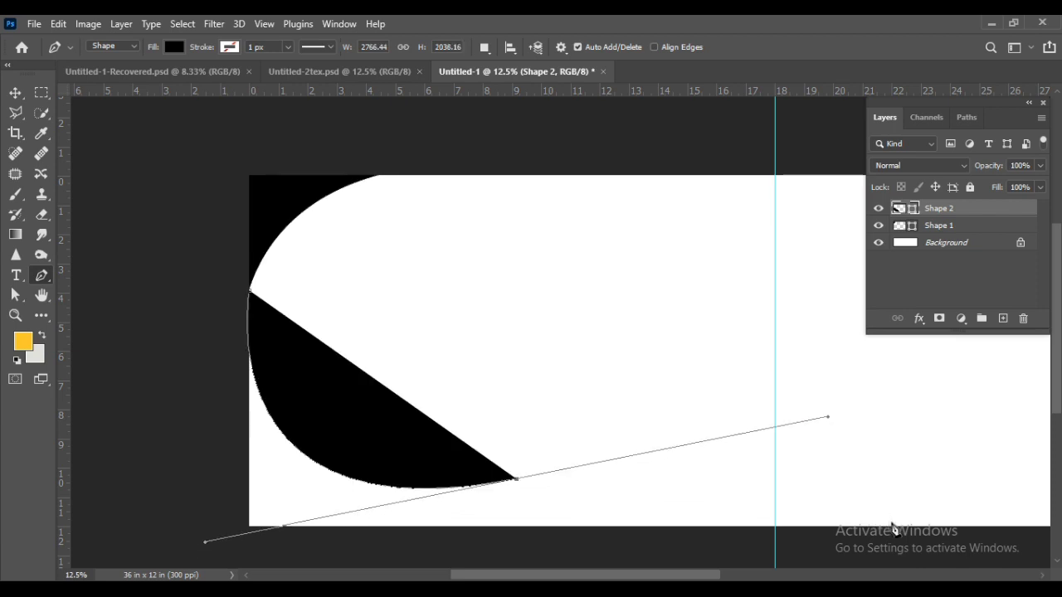
left_click_drag(881, 502, 904, 540)
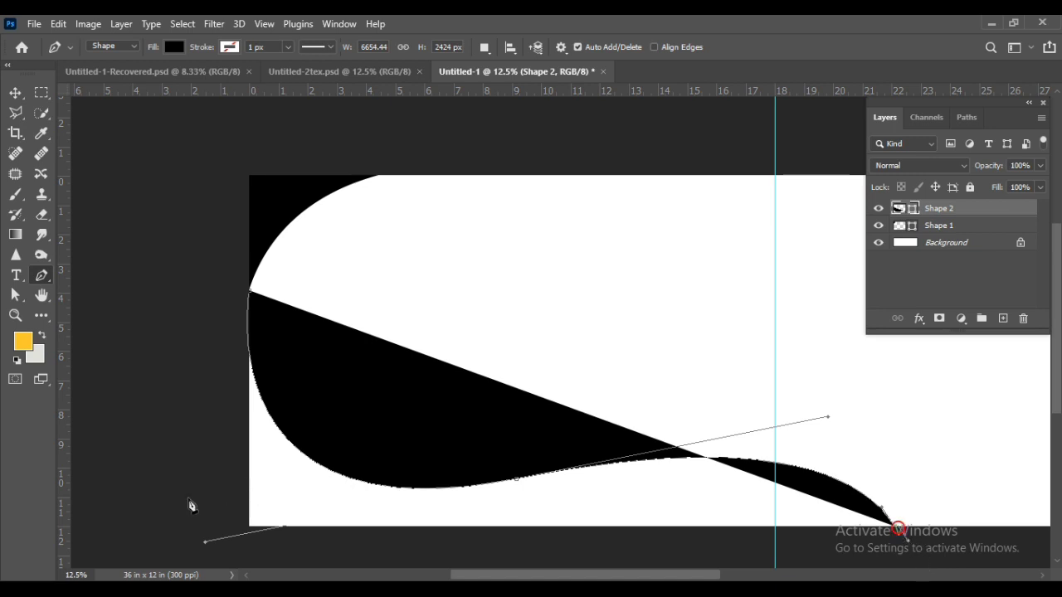
left_click(250, 528)
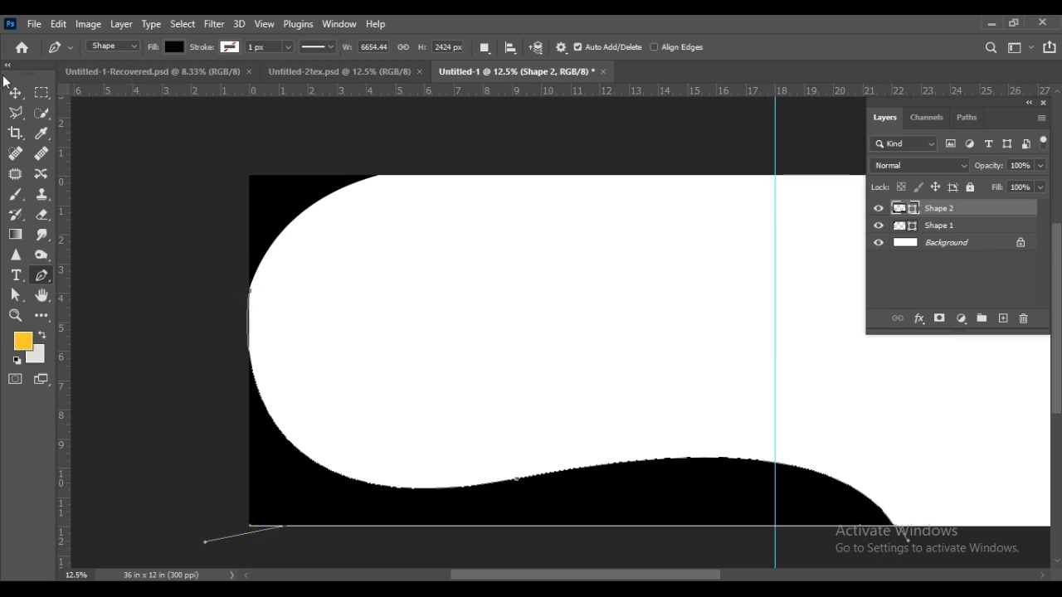
left_click(15, 92)
left_click(489, 446)
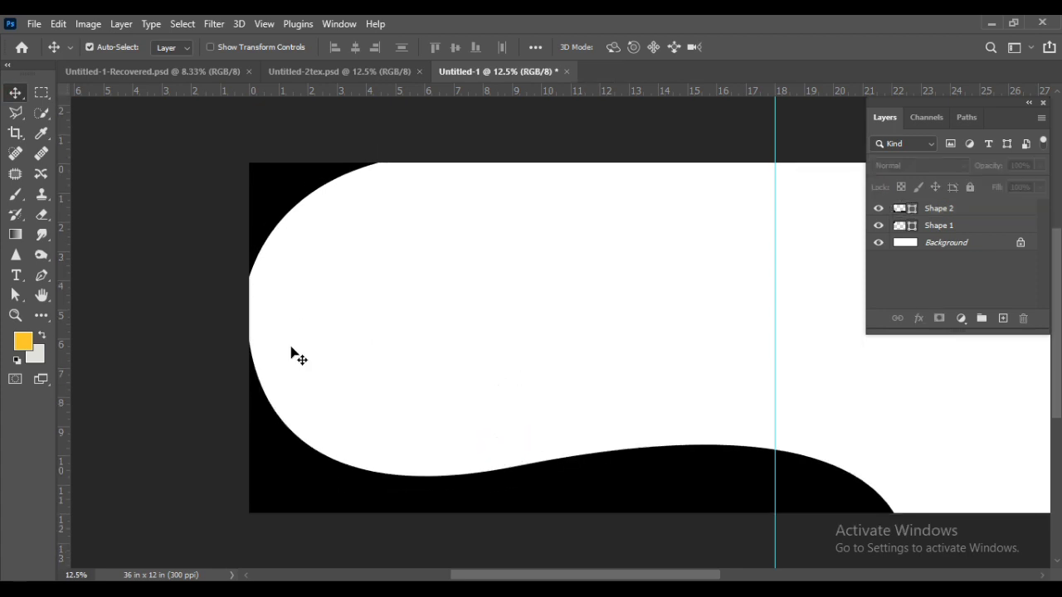
Draw a large circle, Ellipse 1, above Background and move it up-left inside the curves
left_click(262, 239)
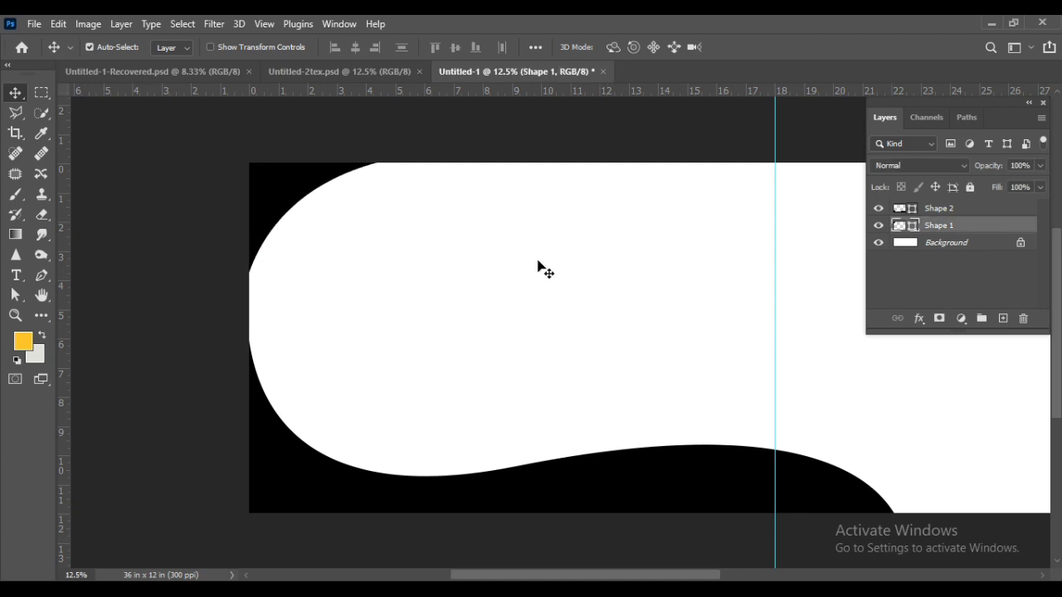
left_click(569, 400)
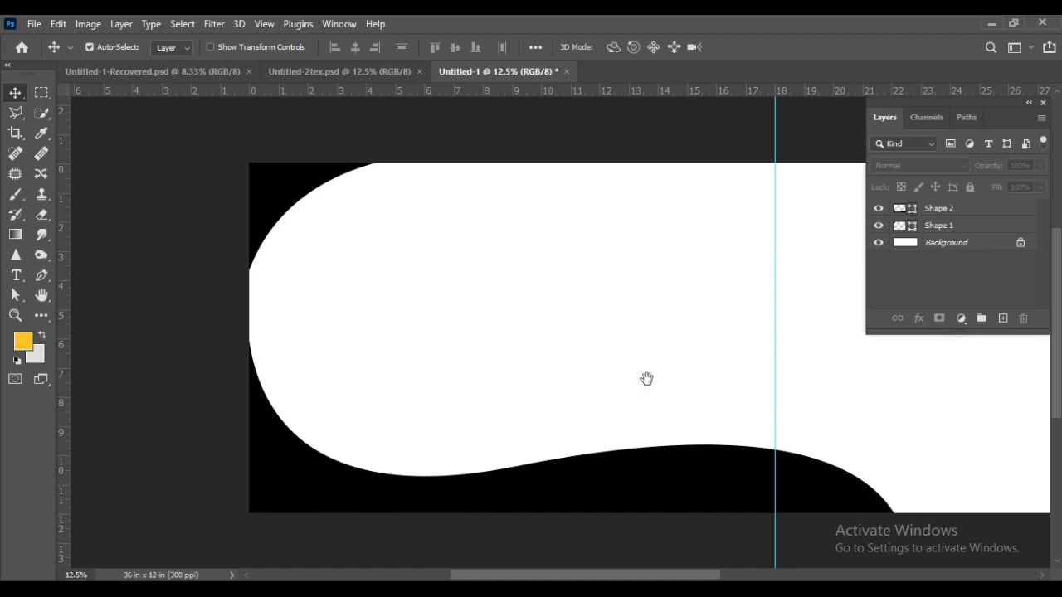
left_click_drag(661, 370, 117, 312)
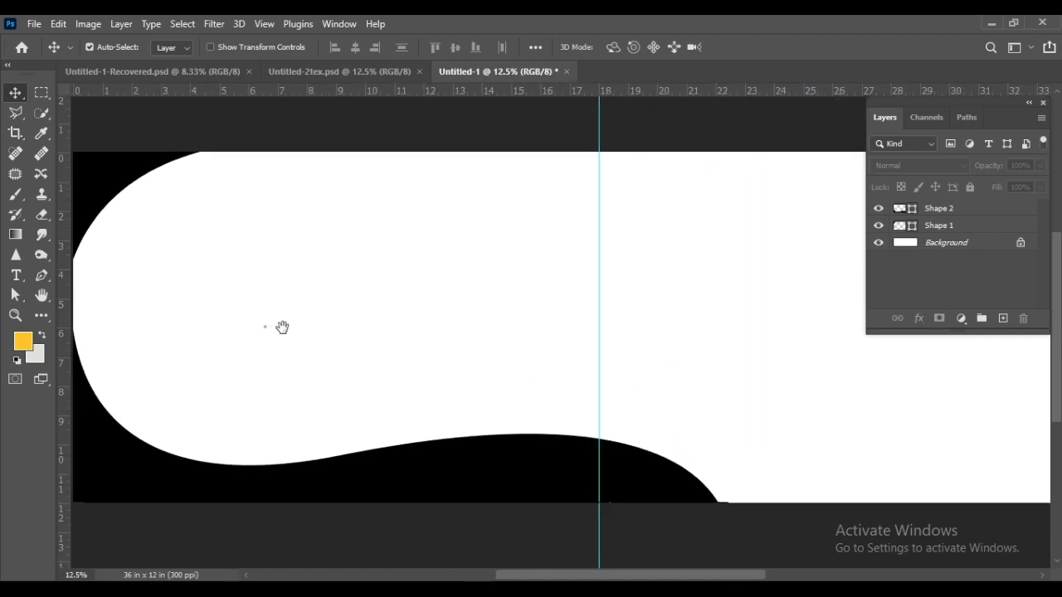
left_click_drag(263, 324, 351, 329)
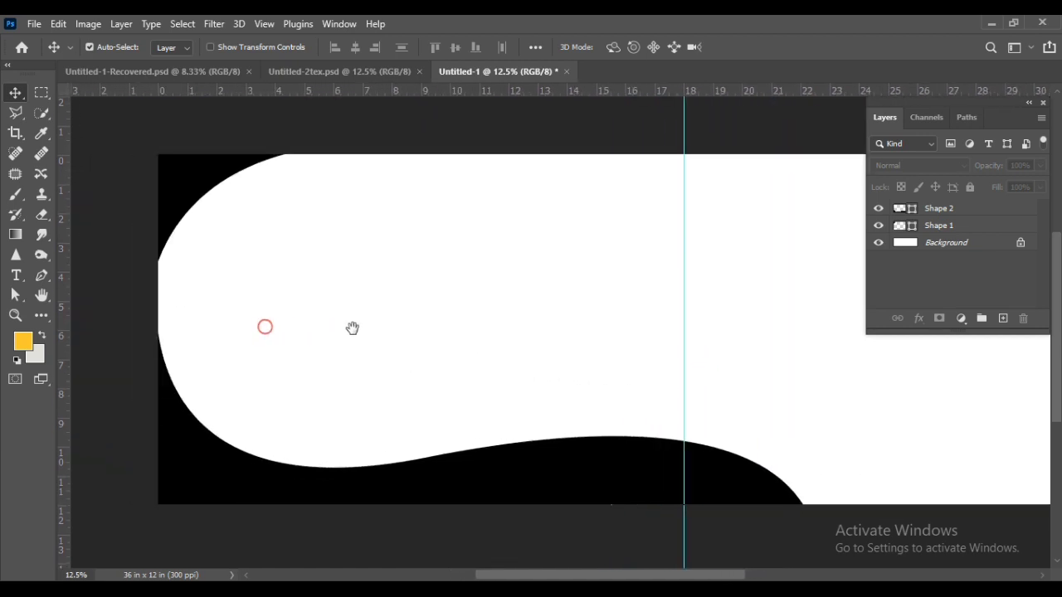
left_click(962, 248)
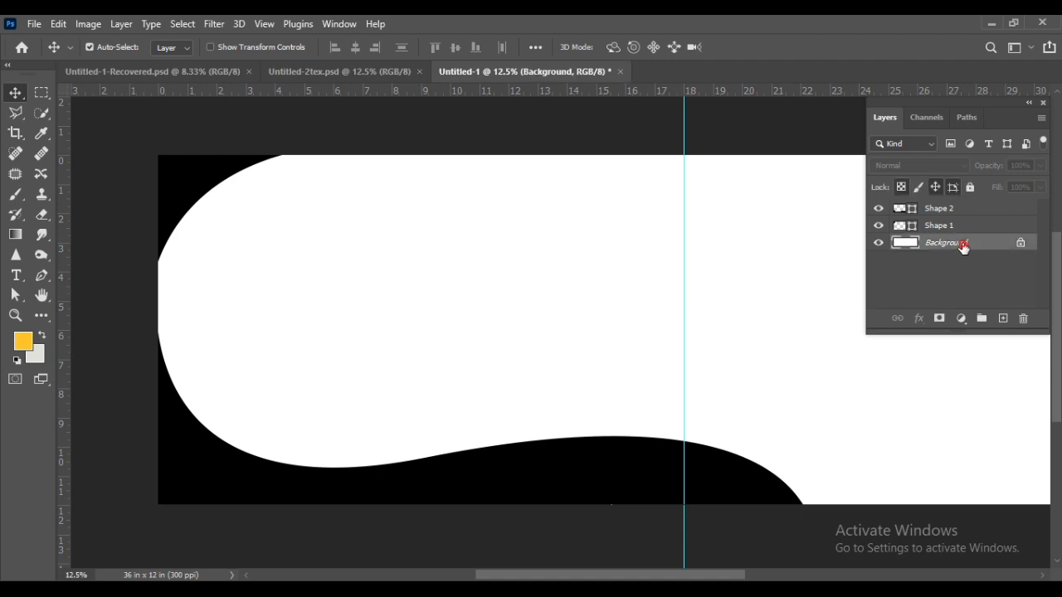
left_click(43, 316)
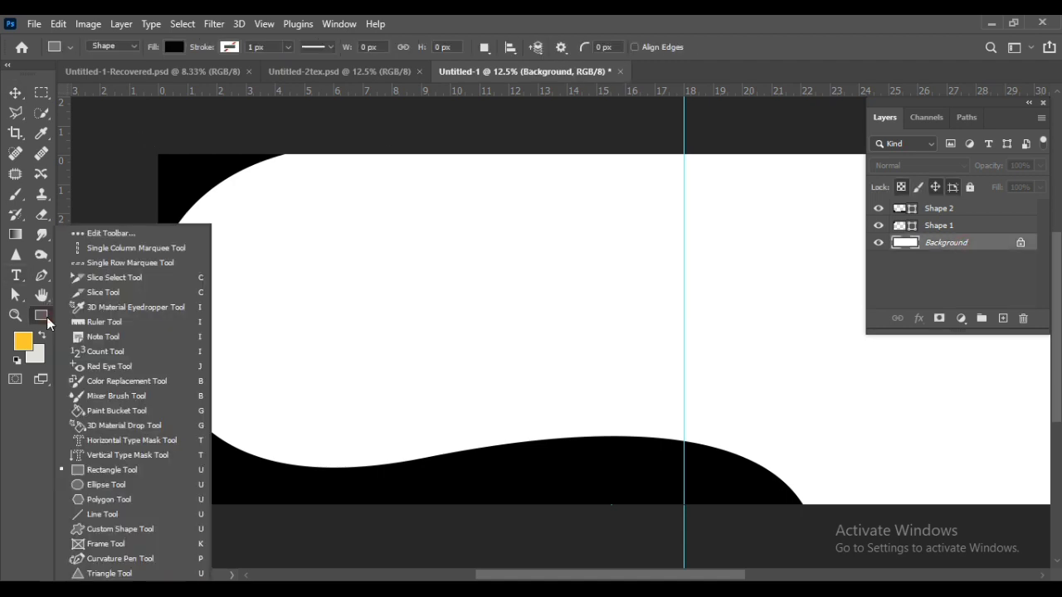
left_click(106, 484)
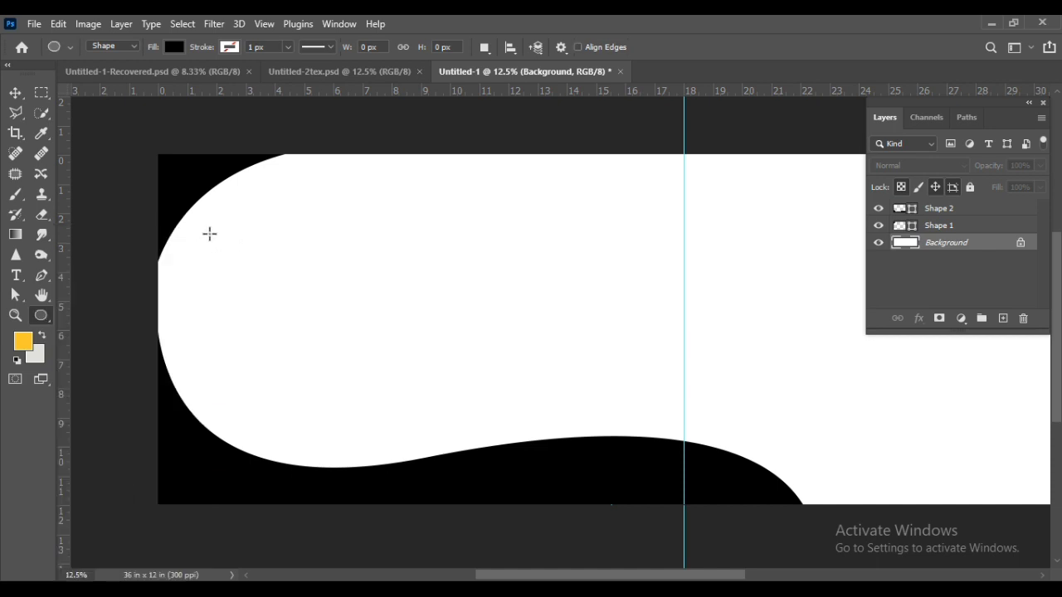
mouse_move(214, 232)
left_mouse_down()
mouse_move(403, 421)
mouse_move(523, 495)
left_mouse_up()
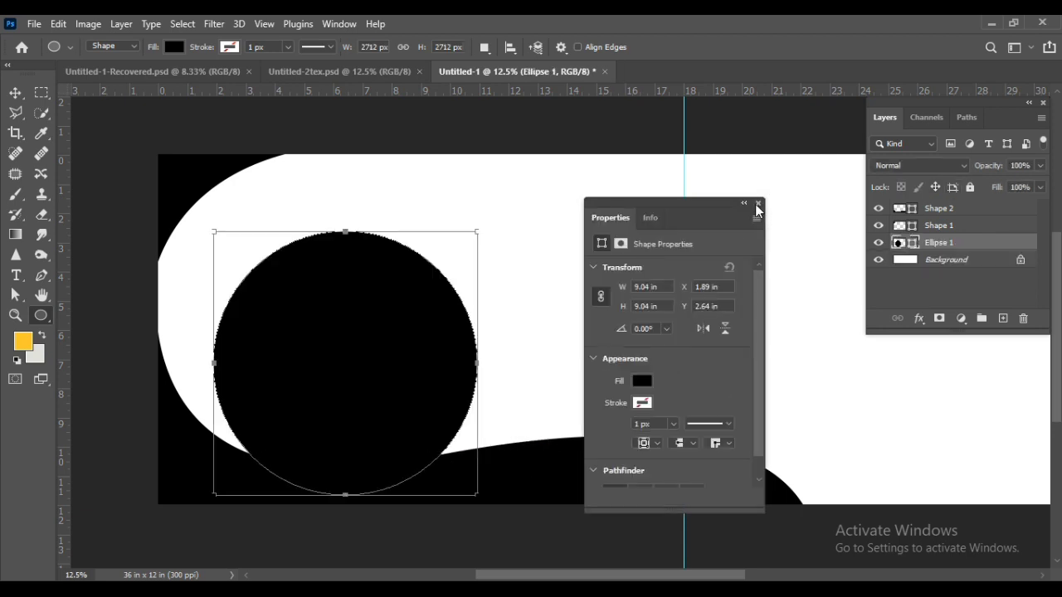
left_click(757, 203)
key("v")
left_click_drag(322, 343, 290, 296)
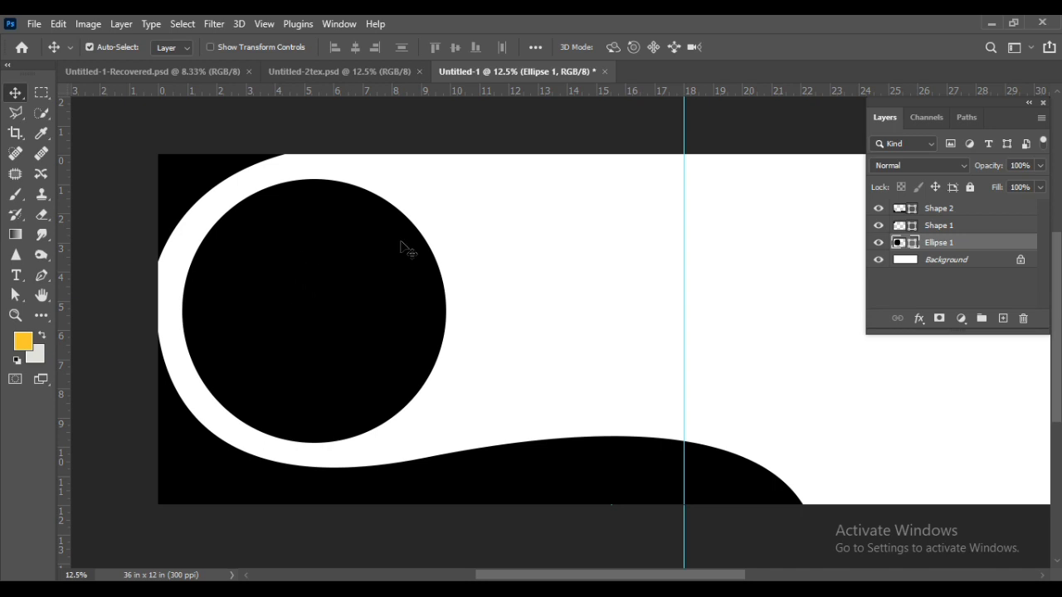
Duplicate the circle layer and change Ellipse 1's fill colour to grey
key("ctrl")
key("ctrl+j")
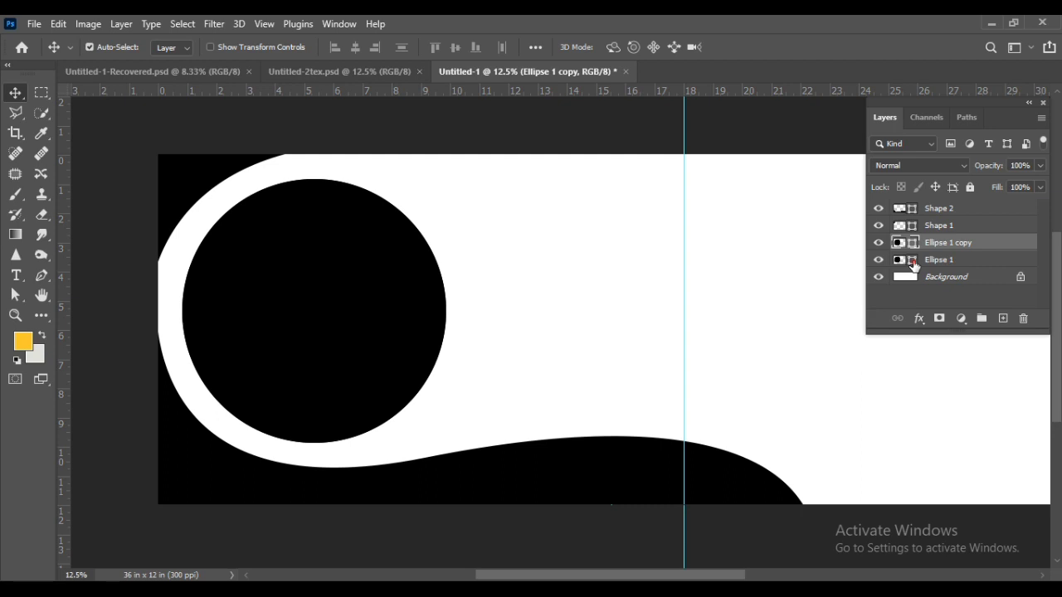
double_click(913, 264)
left_click(914, 261)
left_click(1004, 304)
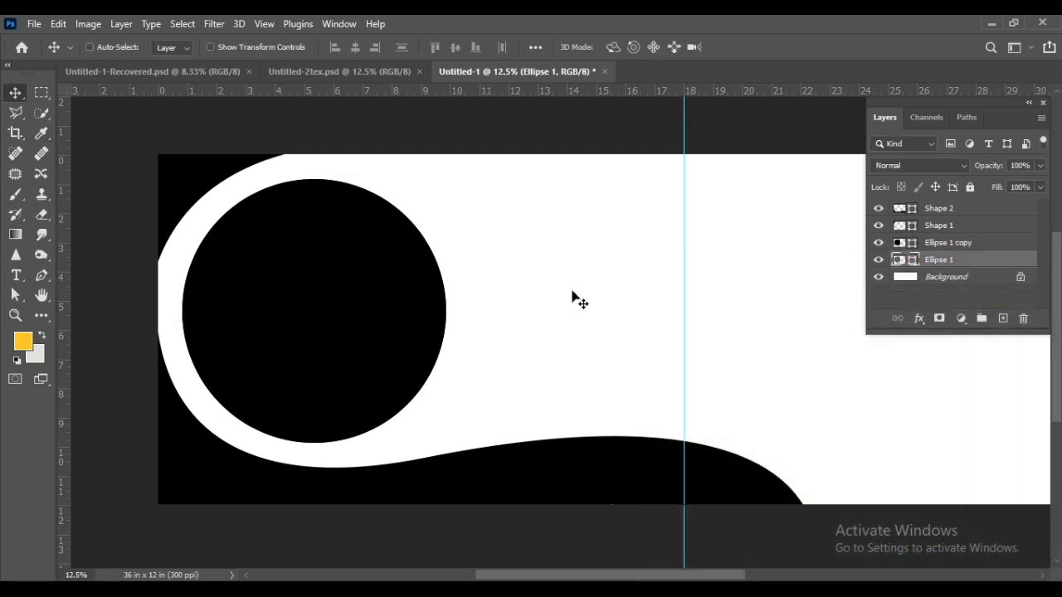
Enlarge Ellipse 1 to about 107% and shift it left to form a crescent
key("ctrl+t")
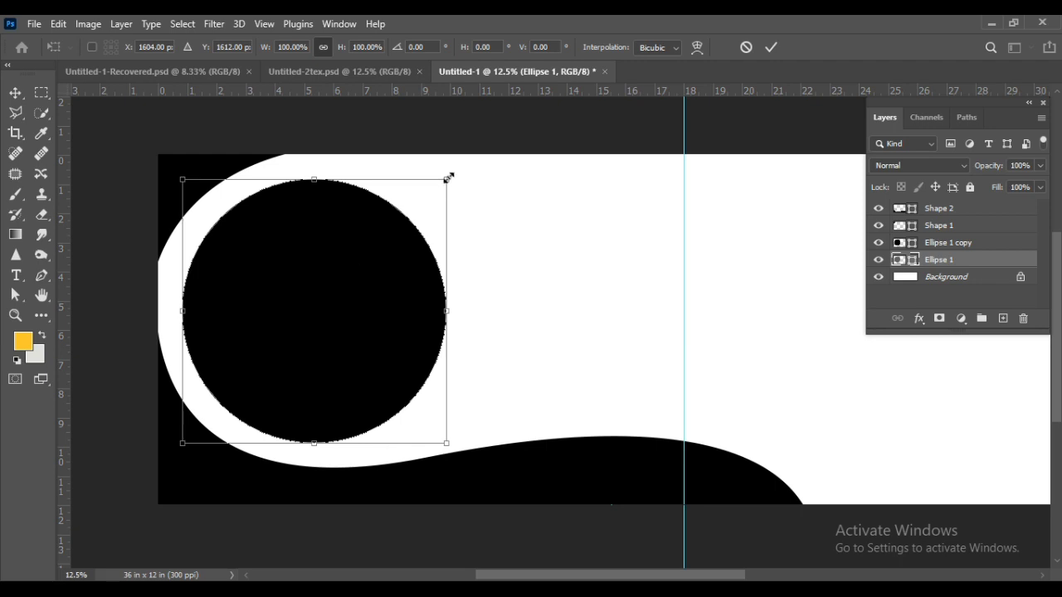
left_click_drag(448, 178, 456, 170)
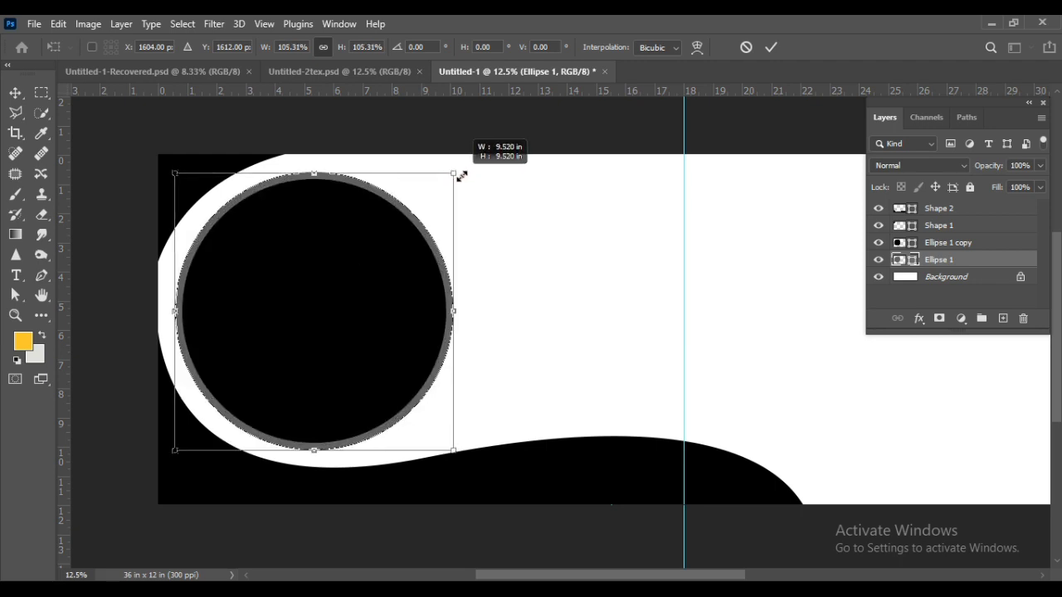
left_click_drag(400, 312, 373, 308)
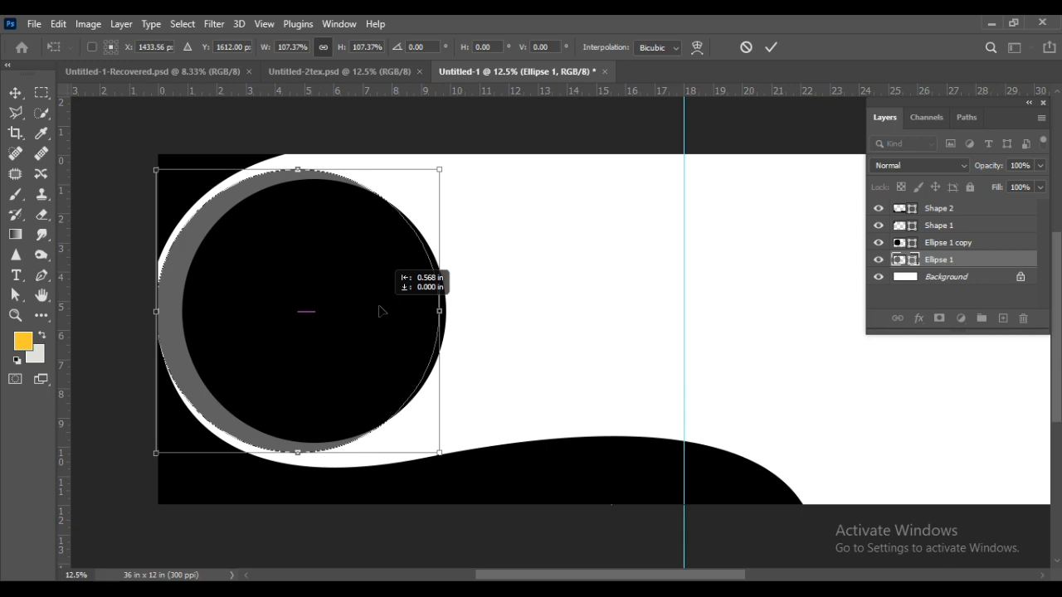
left_click_drag(372, 309, 372, 308)
key("Return")
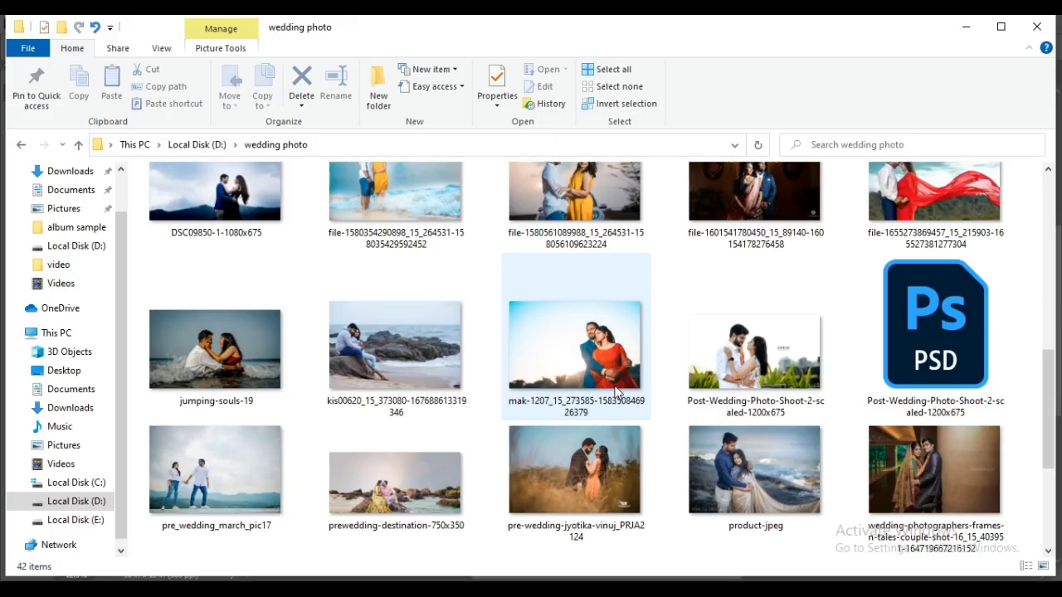
scroll(618, 393, "down", 2)
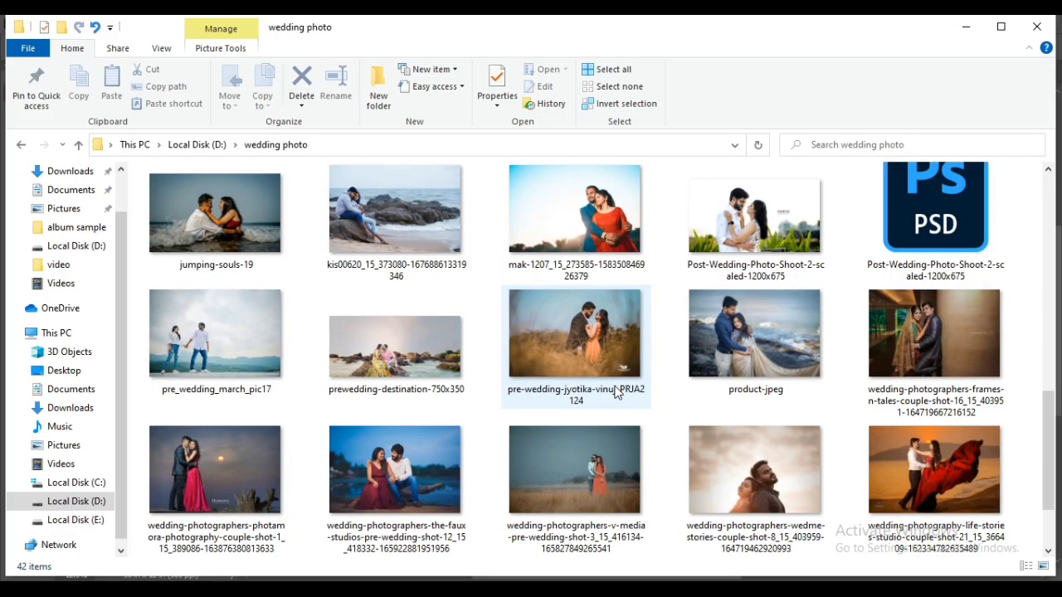
Drag the faux-studios pre-wedding lakeside photo from the wedding folder onto Photoshop
scroll(616, 393, "down", 2)
left_click(426, 359)
mouse_move(407, 363)
left_mouse_down()
mouse_move(420, 85)
mouse_move(471, 291)
left_mouse_up()
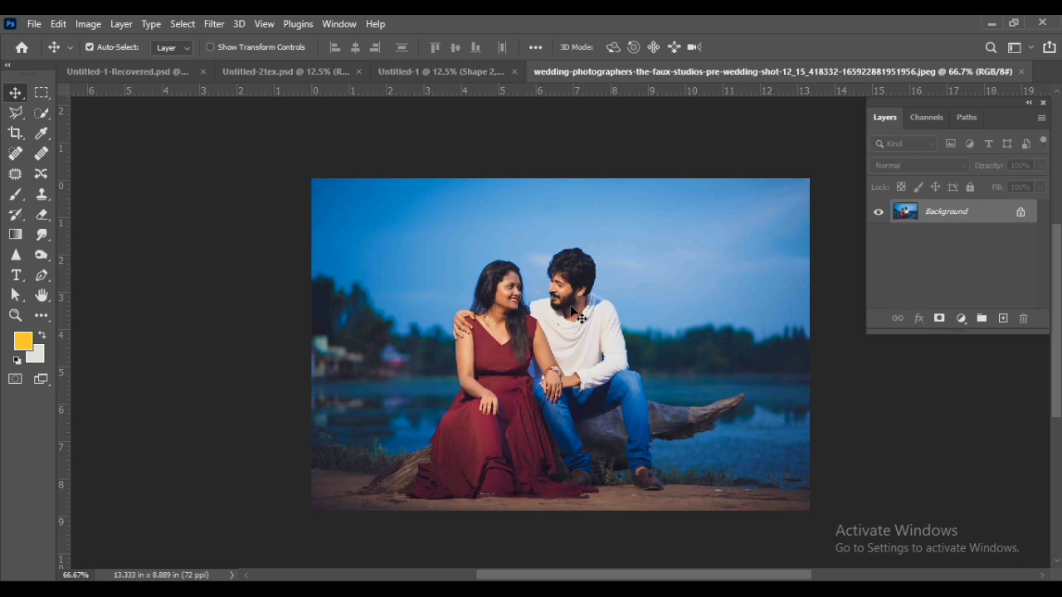
Place the couple photo into Untitled-1 and scale it to about 426% over the circle
left_click_drag(579, 311, 393, 61)
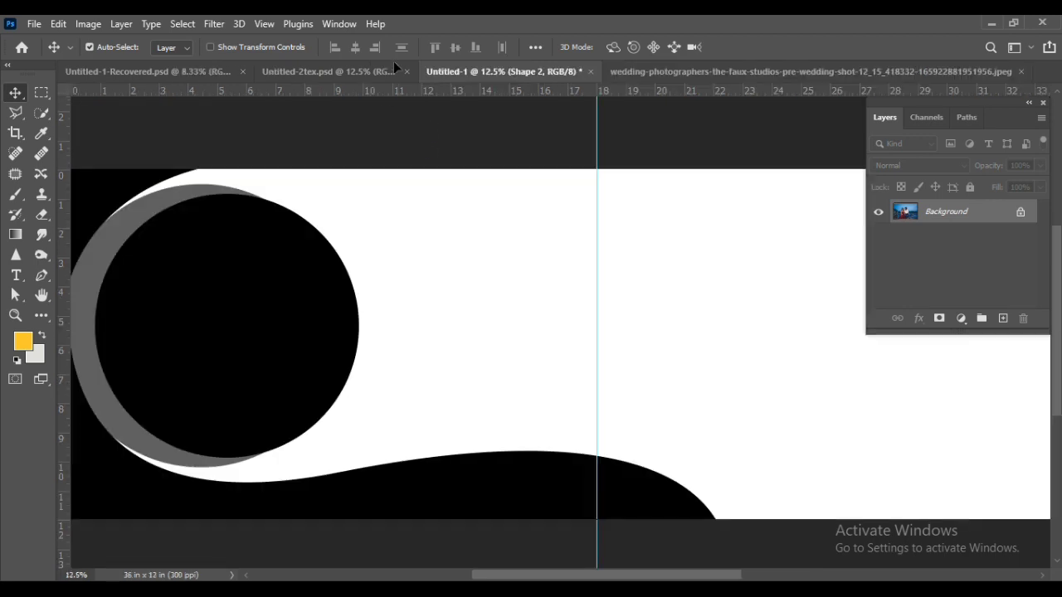
mouse_move(300, 294)
left_mouse_down()
mouse_move(279, 313)
mouse_move(467, 362)
mouse_move(493, 359)
left_mouse_up()
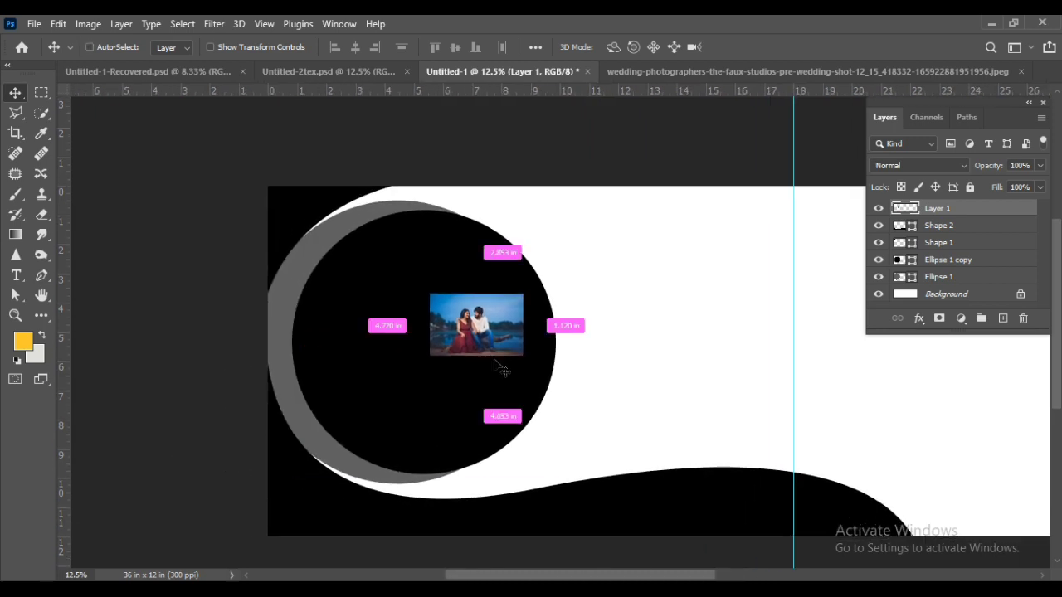
key("ctrl+t")
left_click_drag(522, 292, 666, 200)
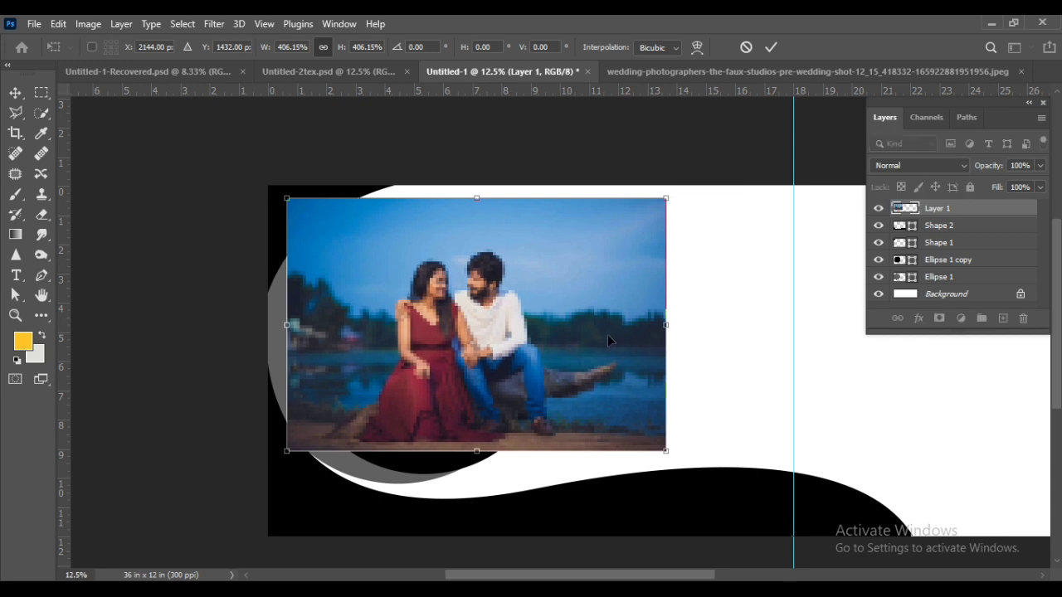
left_click_drag(607, 334, 571, 337)
left_click_drag(624, 453, 630, 458)
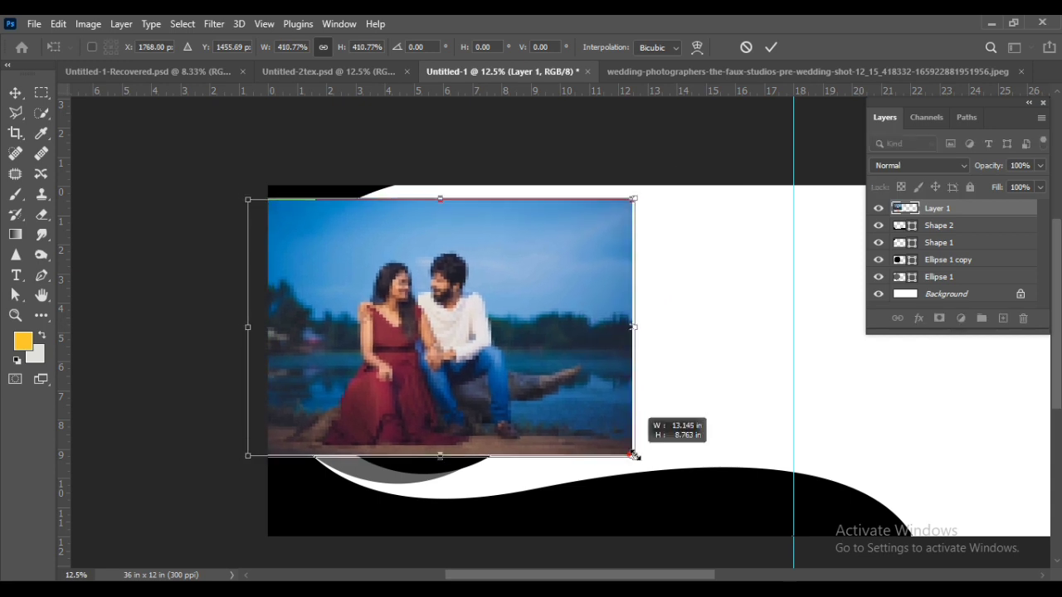
left_click_drag(564, 386, 555, 400)
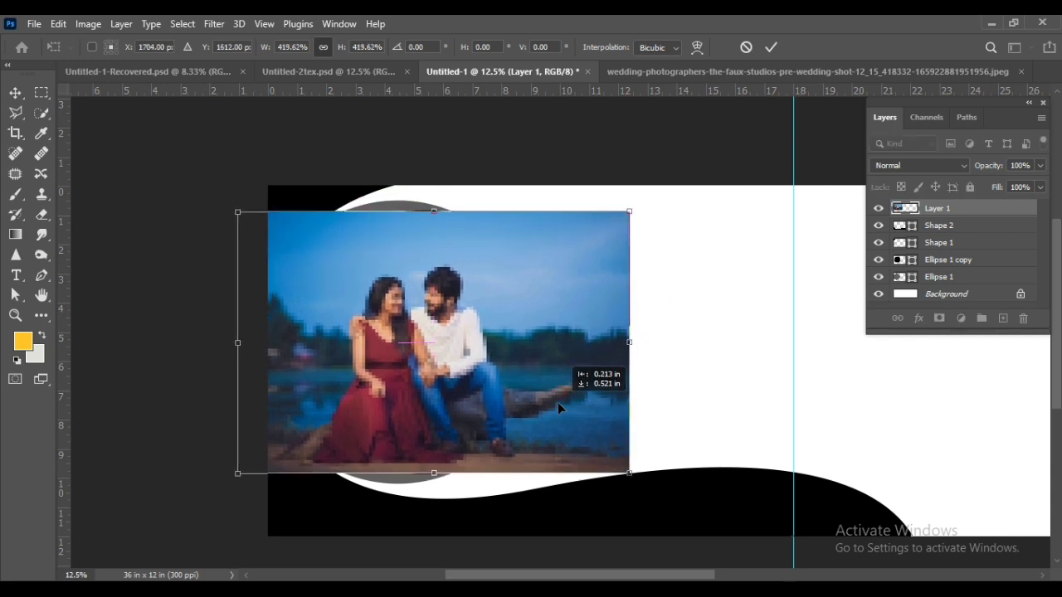
left_click_drag(627, 471, 630, 474)
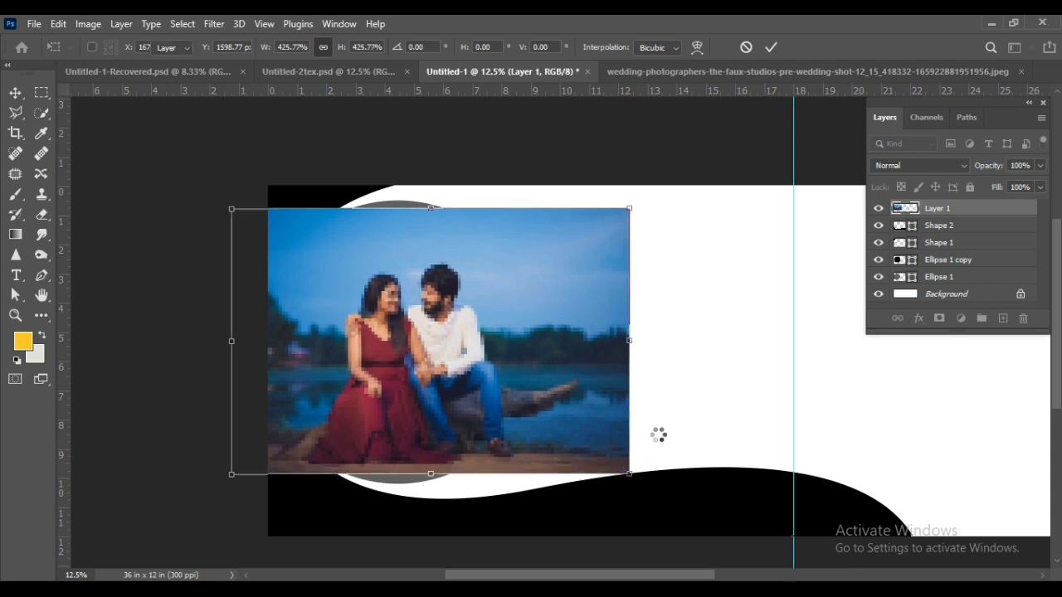
key("Return")
Clip the photo layer to Ellipse 1 copy and close the separate JPEG document
scroll(845, 310, "down", 1)
right_click(911, 218)
left_click(821, 334)
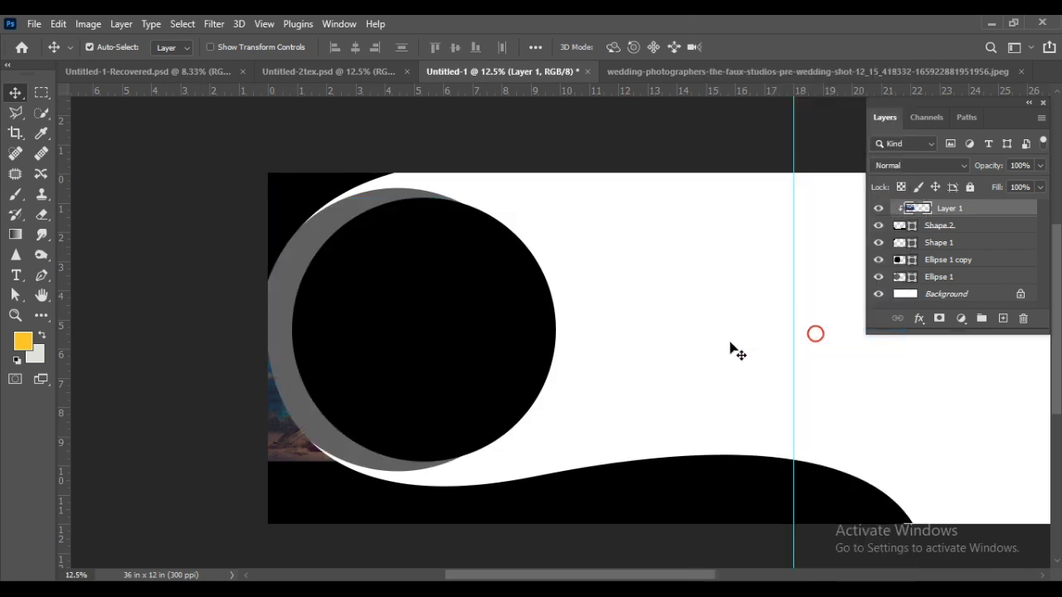
left_click_drag(958, 210, 962, 251)
right_click(967, 246)
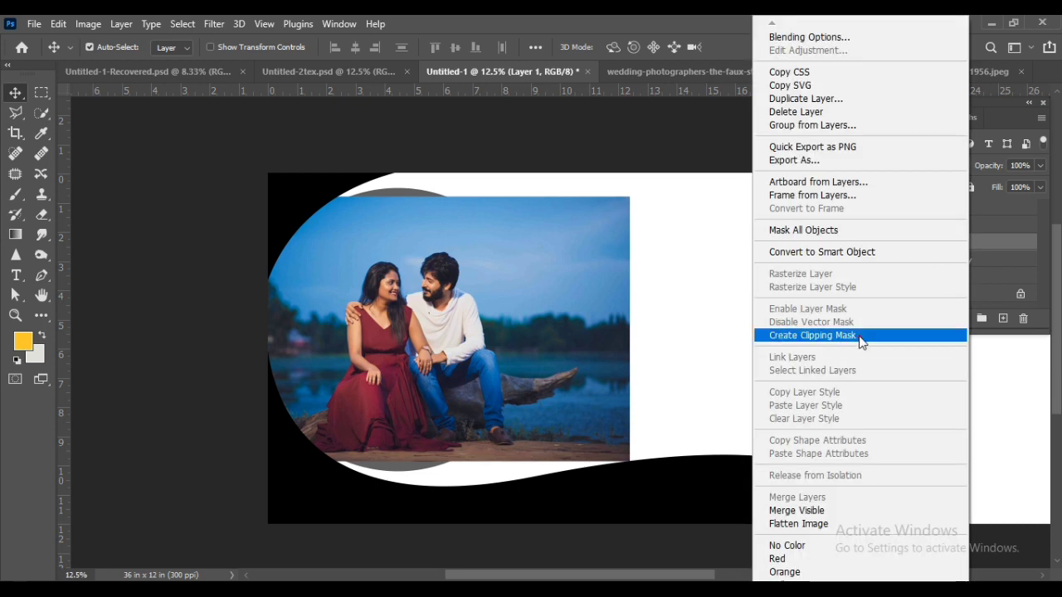
left_click(860, 336)
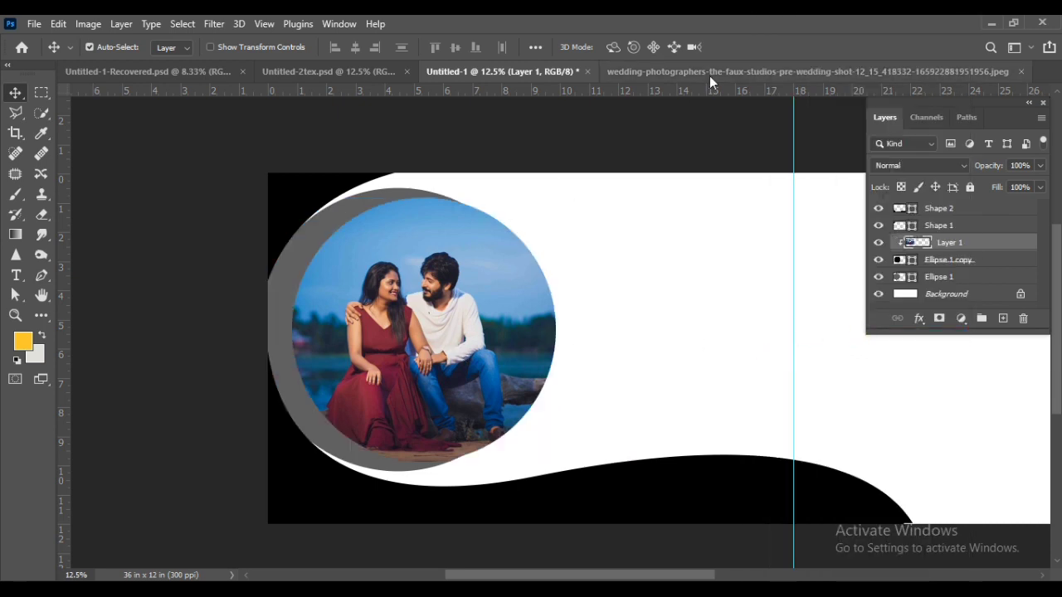
left_click(709, 73)
left_click(1023, 73)
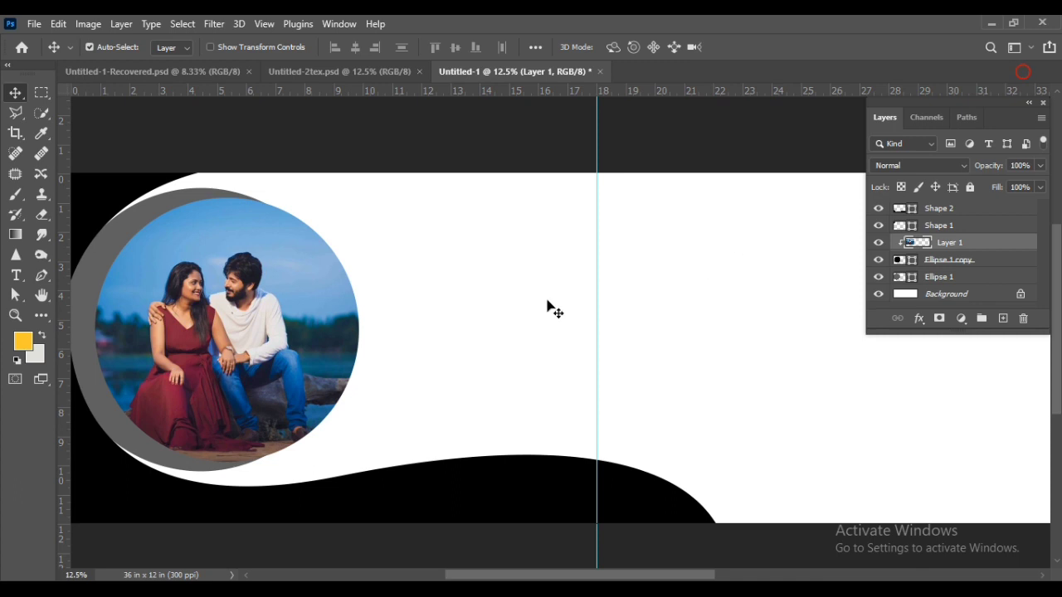
left_click_drag(603, 578, 581, 571)
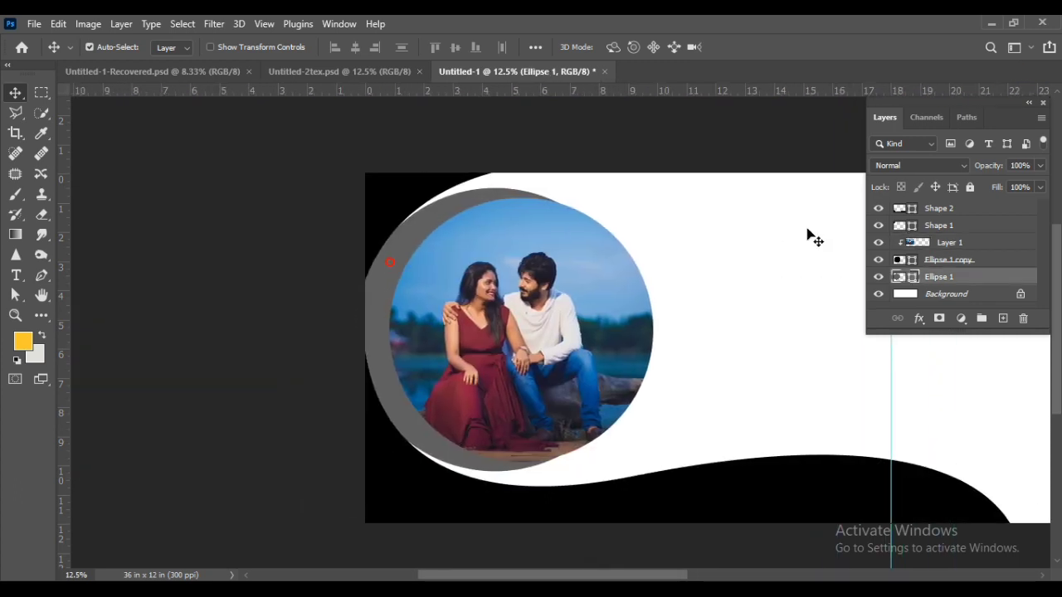
Make the Ellipse 1 crescent pale blue #d8edff
double_click(912, 277)
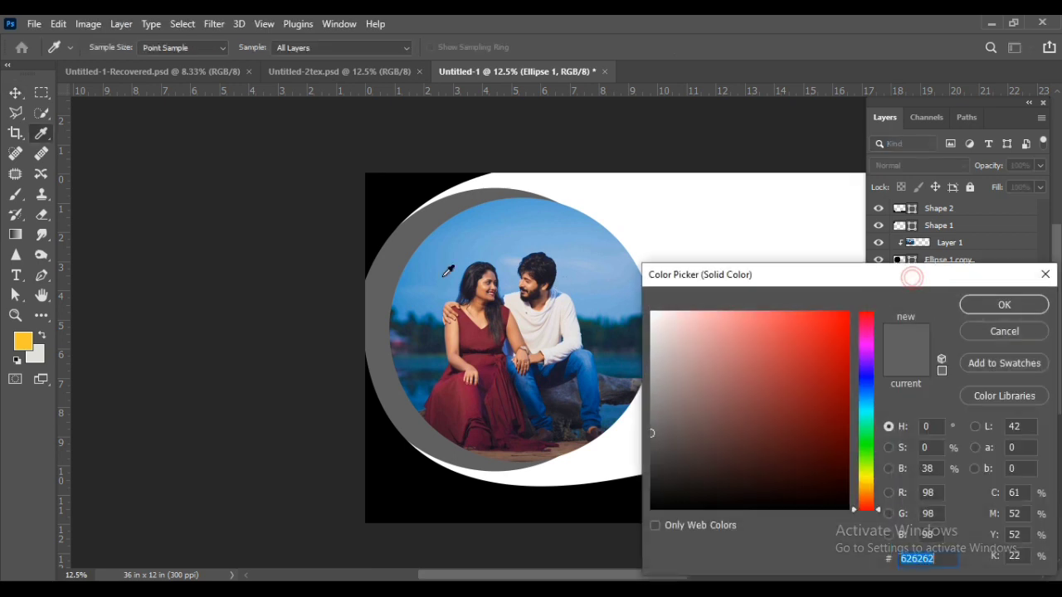
left_click(440, 267)
left_click(694, 318)
left_click(681, 310)
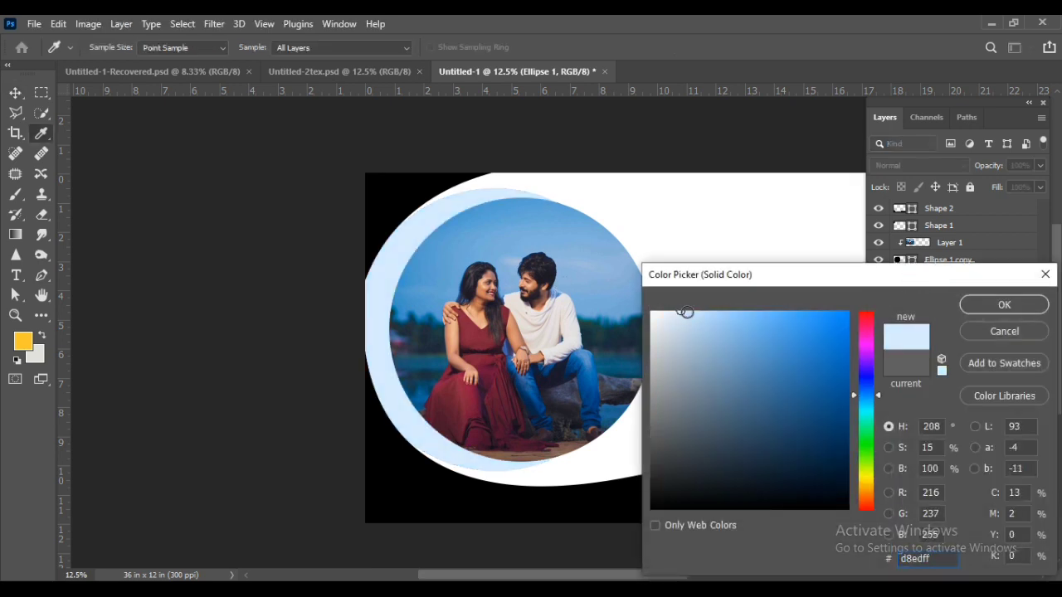
left_click(987, 310)
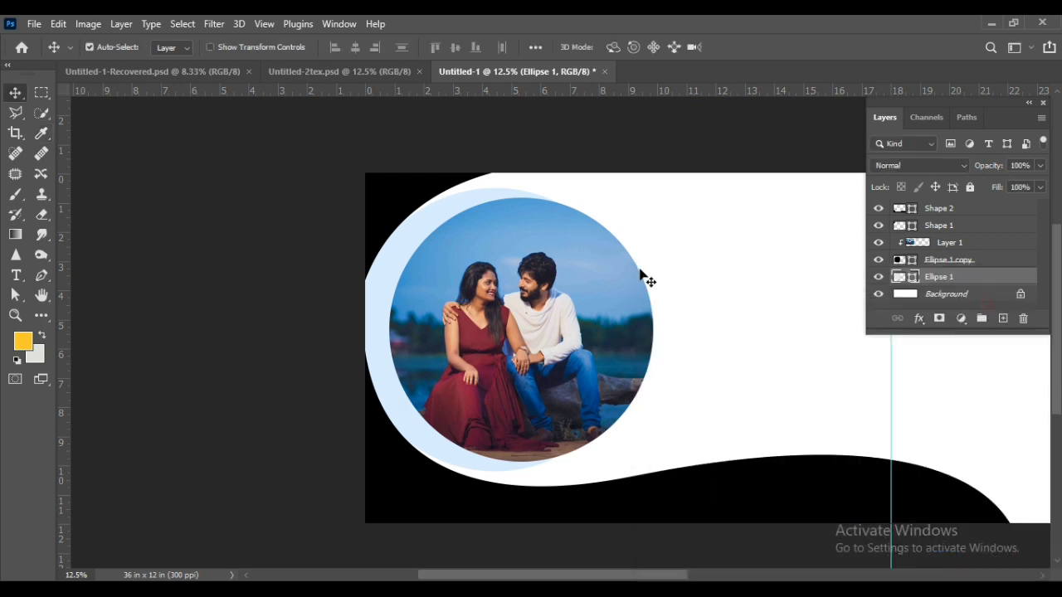
Recolour Shape 1 and Shape 2 deep blue #044d81
left_click(399, 198)
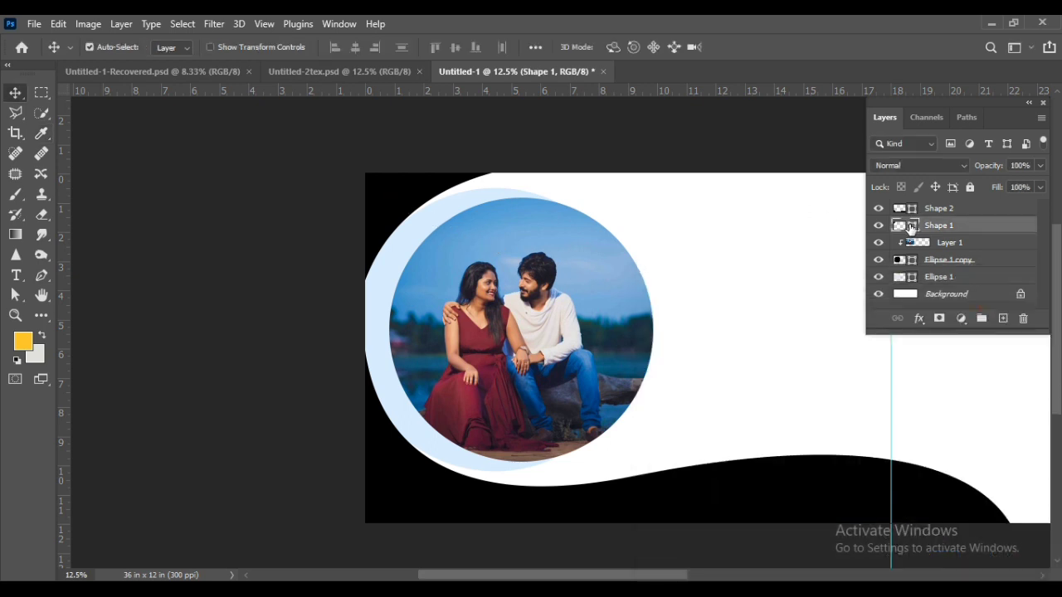
double_click(912, 226)
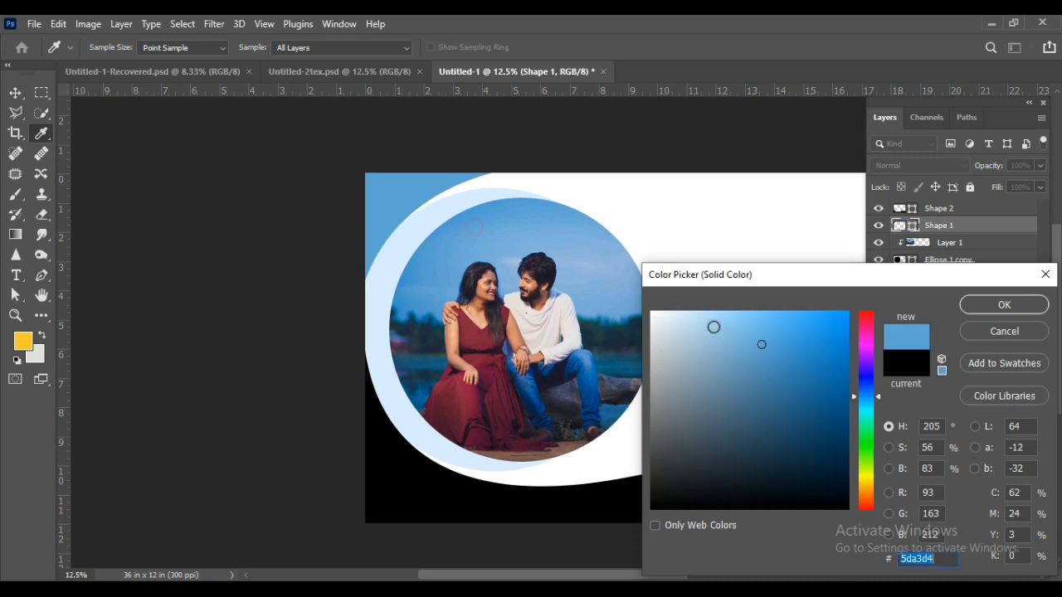
left_click(713, 327)
mouse_move(712, 327)
left_mouse_down()
mouse_move(748, 390)
mouse_move(823, 410)
mouse_move(843, 404)
left_mouse_up()
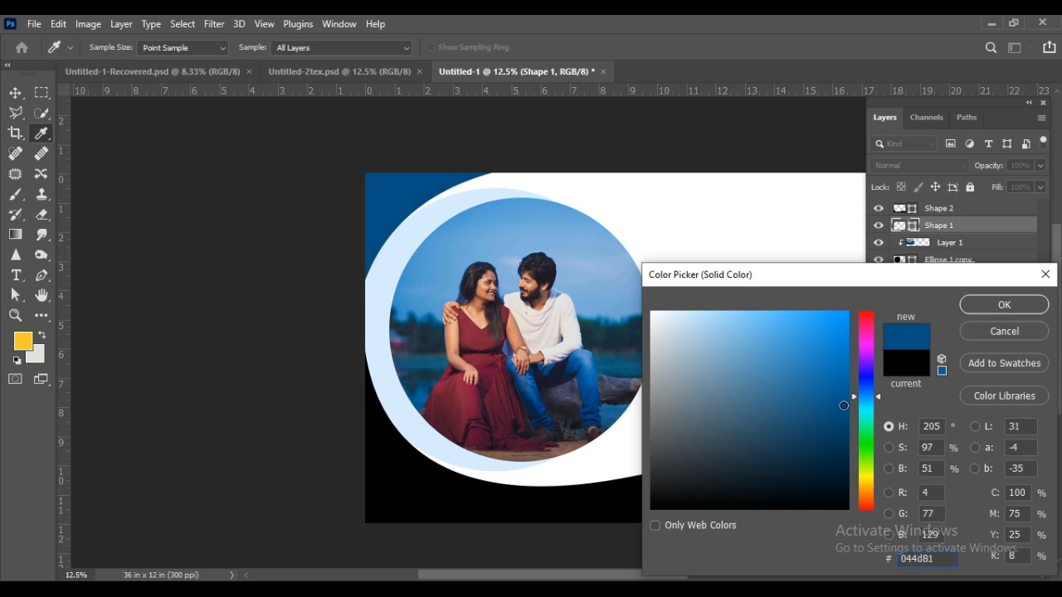
left_click(1004, 306)
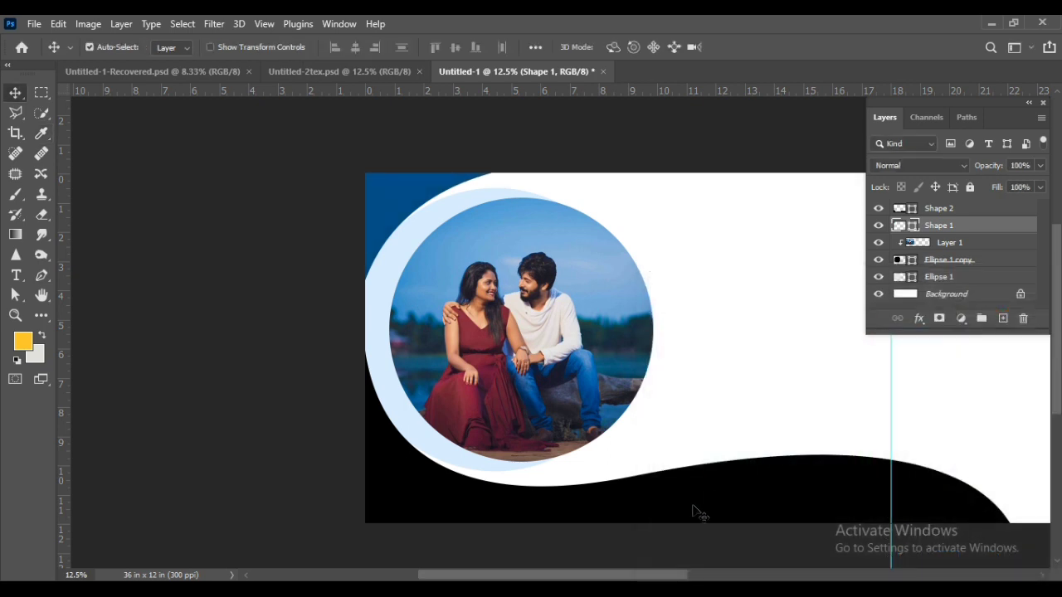
left_click(694, 506)
double_click(913, 214)
left_click(411, 197)
left_click(1002, 305)
left_click_drag(654, 577, 697, 577)
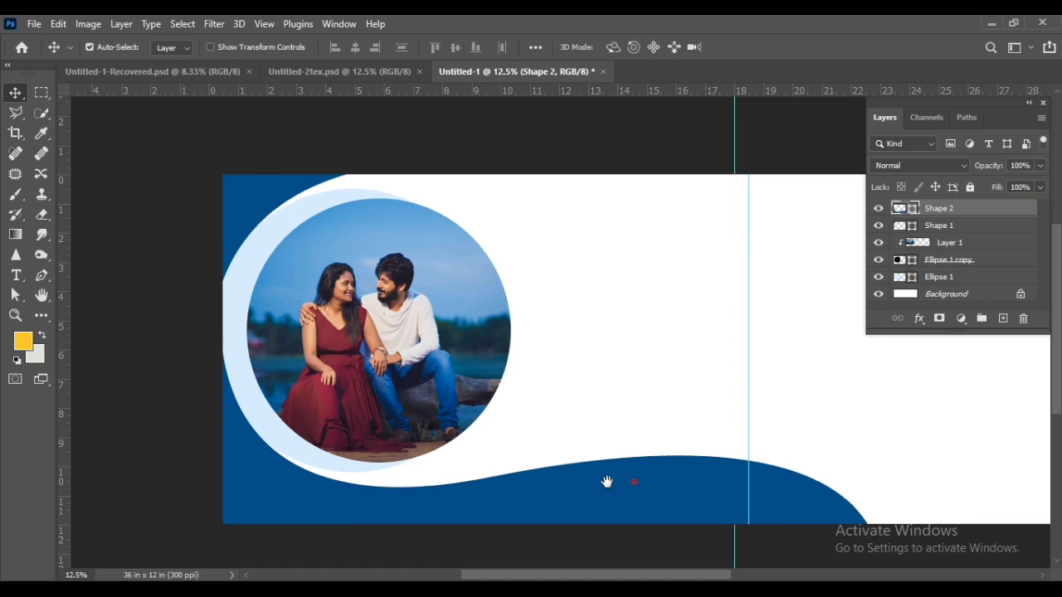
Drag the Congratulations text layer from Untitled-2tex.psd into the Untitled-1 spread
scroll(614, 481, "right", 2)
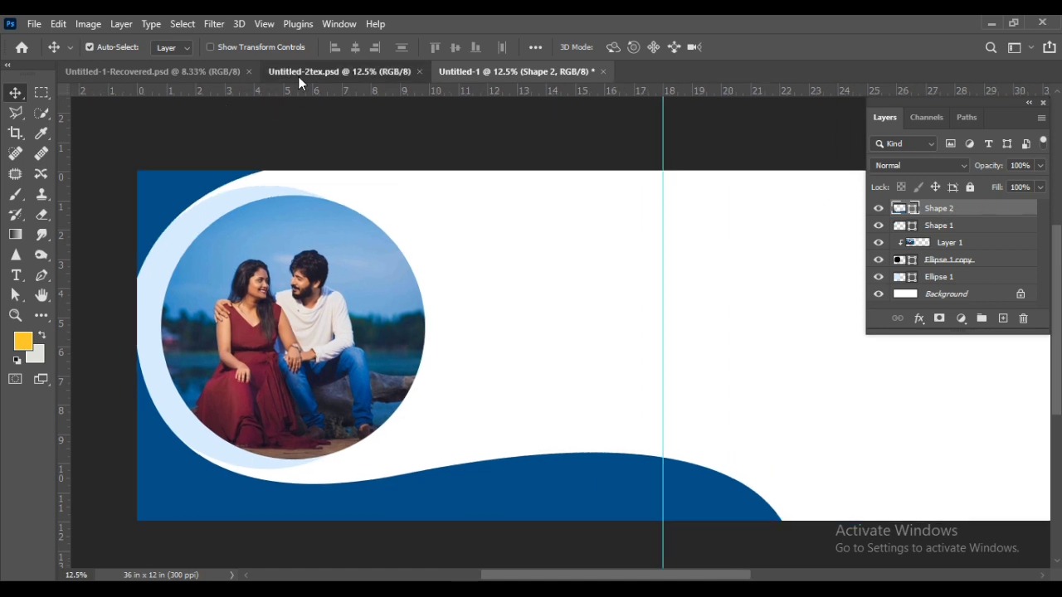
left_click(298, 74)
mouse_move(493, 250)
left_mouse_down()
mouse_move(455, 75)
mouse_move(520, 438)
left_mouse_up()
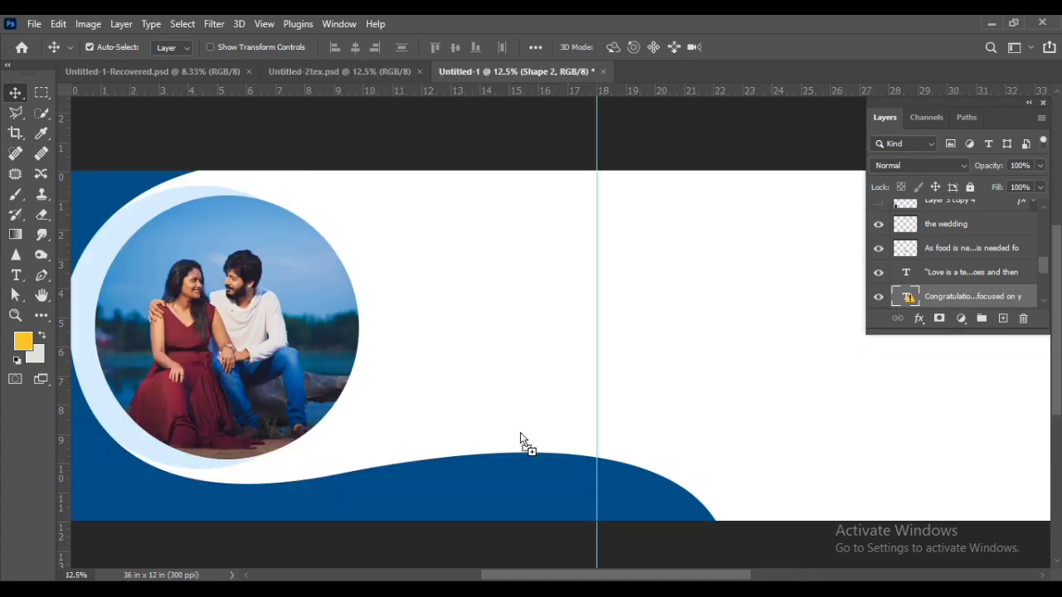
left_click_drag(535, 485, 536, 485)
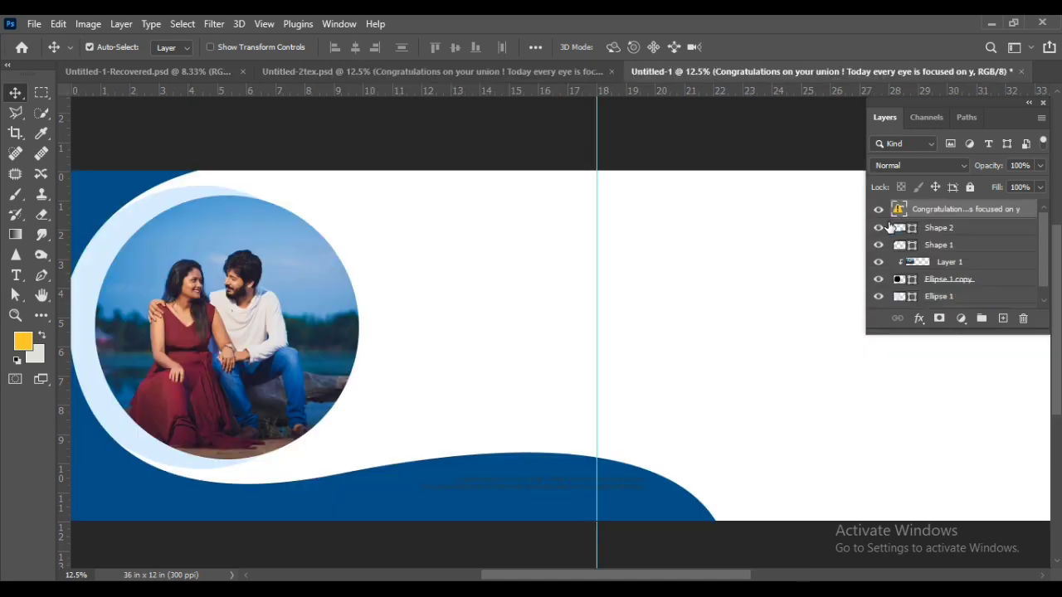
key("ctrl")
key("ctrl")
Add a white Color Overlay style to the Congratulations text layer
double_click(1027, 214)
double_click(1032, 214)
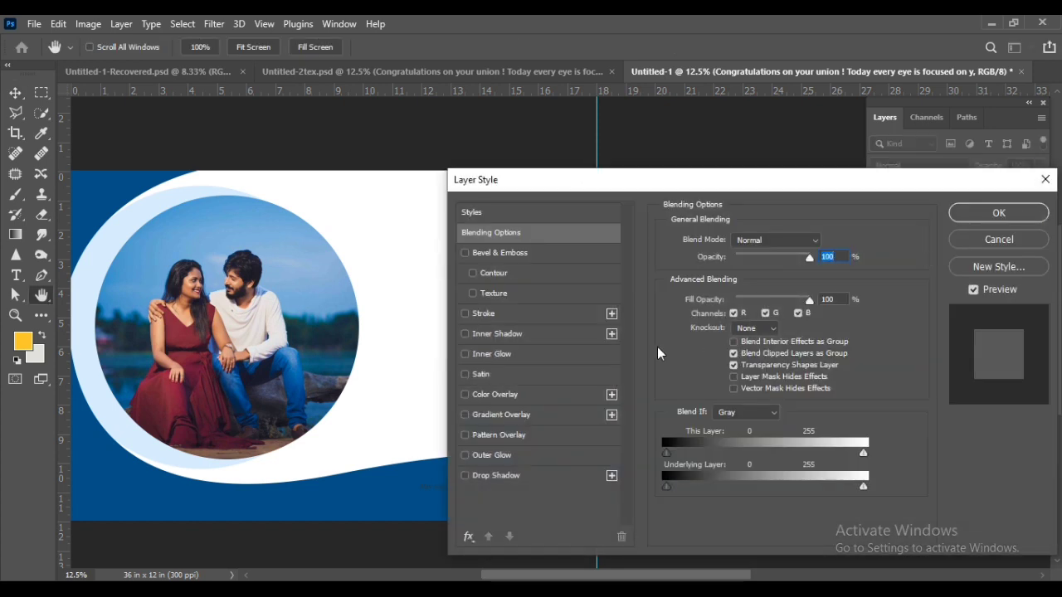
left_click(526, 395)
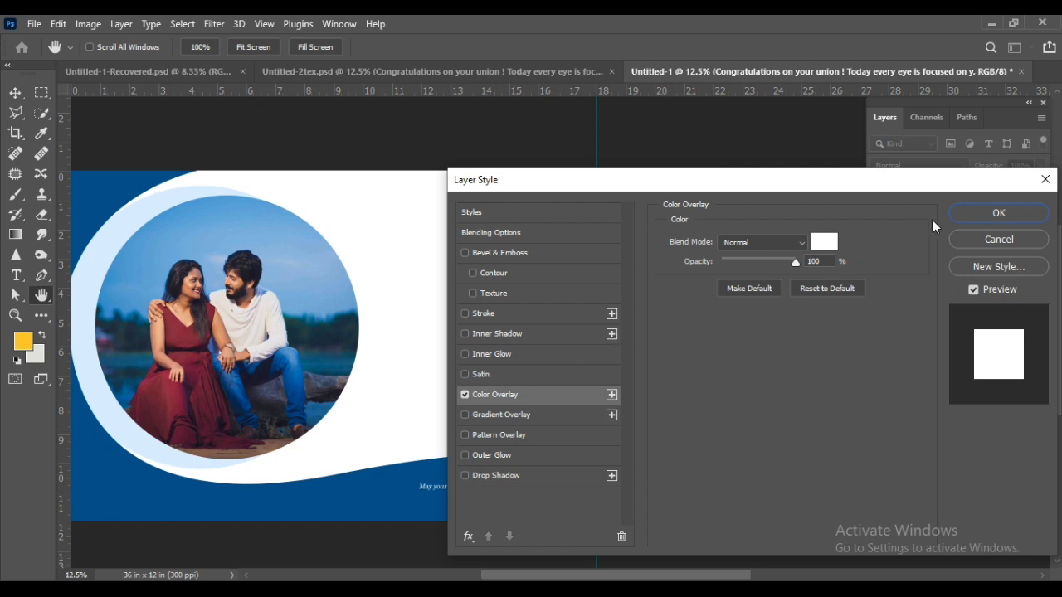
left_click(967, 216)
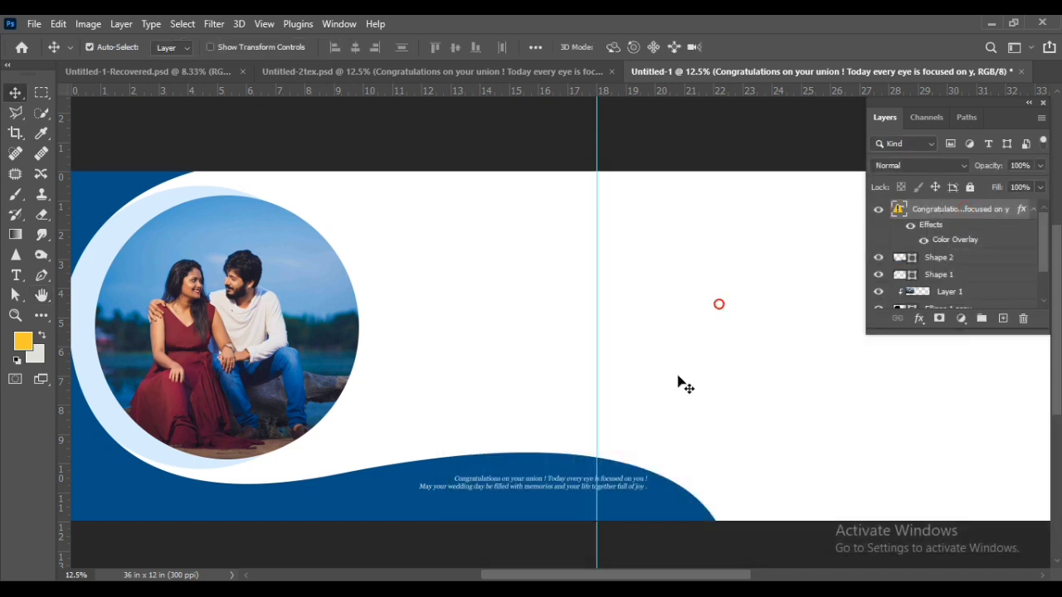
Scale the caption to about 81% and nudge it into place on the bottom blue wave
left_click(541, 481)
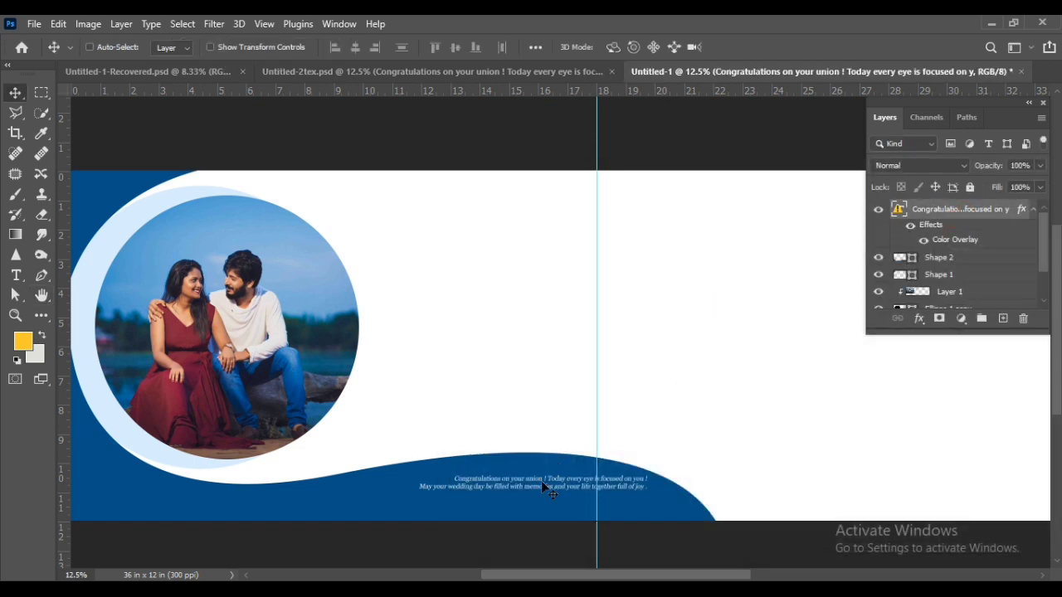
left_click_drag(645, 408, 571, 545)
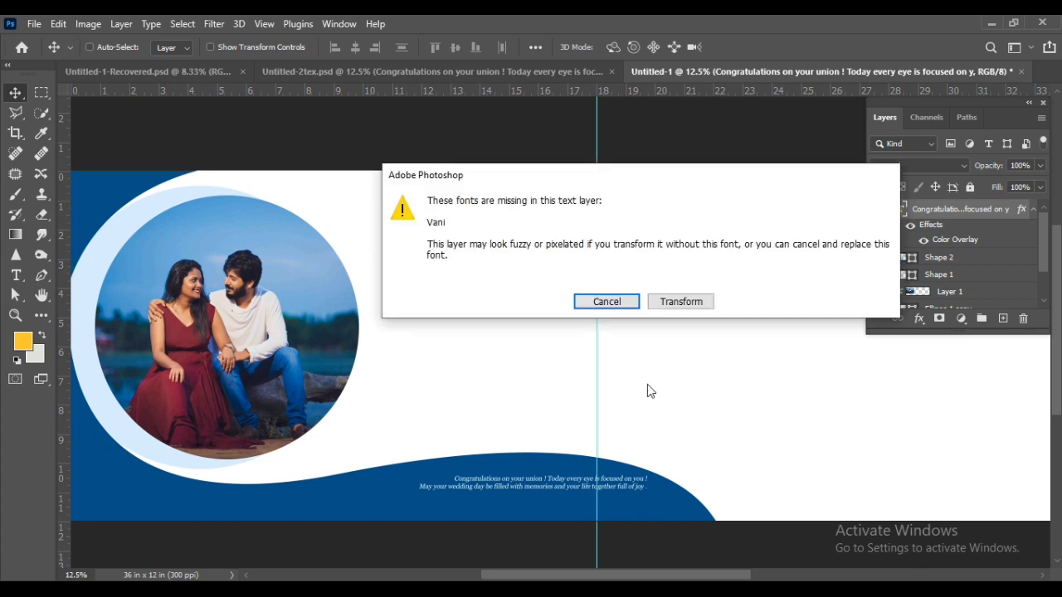
left_click(679, 299)
mouse_move(557, 482)
left_mouse_down()
mouse_move(499, 499)
mouse_move(518, 498)
left_mouse_up()
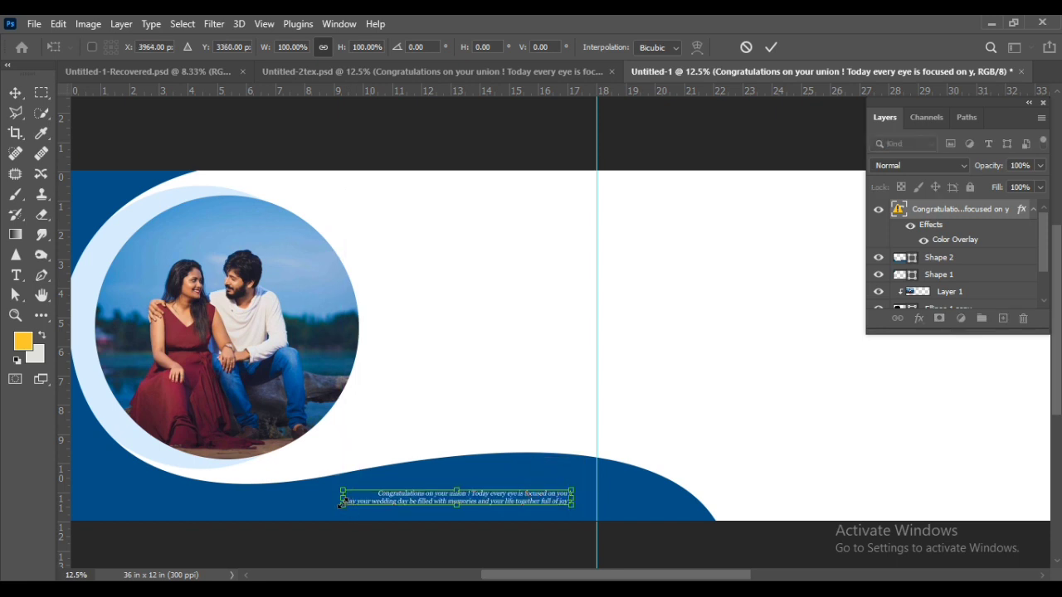
left_click_drag(341, 502, 369, 498)
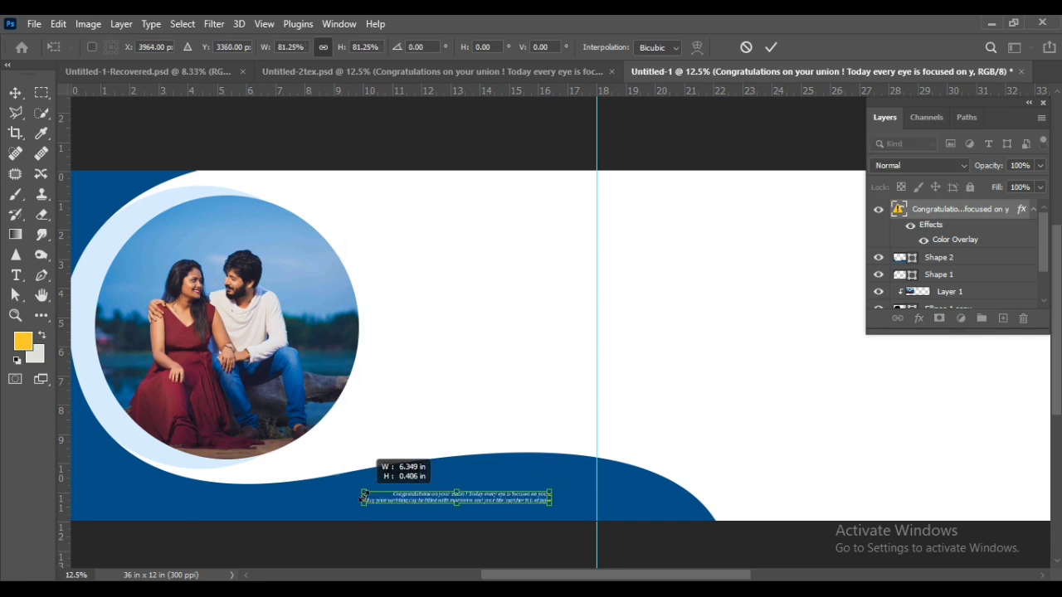
key("Return")
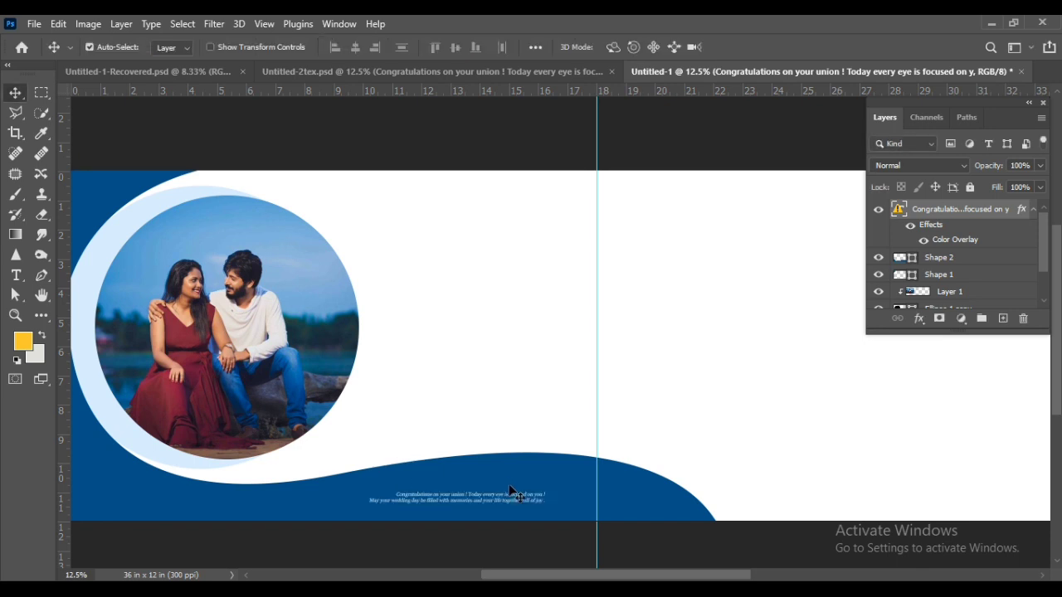
key("shift+Up")
key("shift+Up")
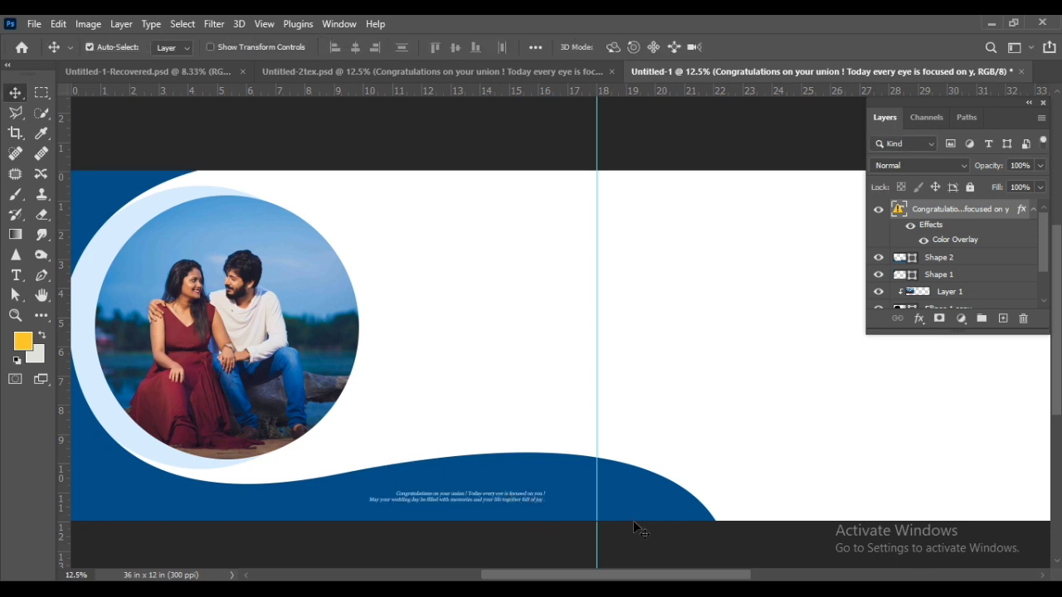
key("shift+Up")
key("shift+Up")
key("shift+Up")
key("shift+Right")
key("shift+Right")
key("shift+Right")
key("shift+Right")
key("shift+Right")
key("shift+Right")
key("shift+Right")
key("shift+Right")
key("shift+Right")
key("shift+Right")
key("shift+Right")
key("shift+Right")
key("shift+Right")
key("shift+Right")
key("shift+Right")
key("shift+Right")
key("shift+Right")
key("shift+Right")
key("Down")
key("Up")
key("Down")
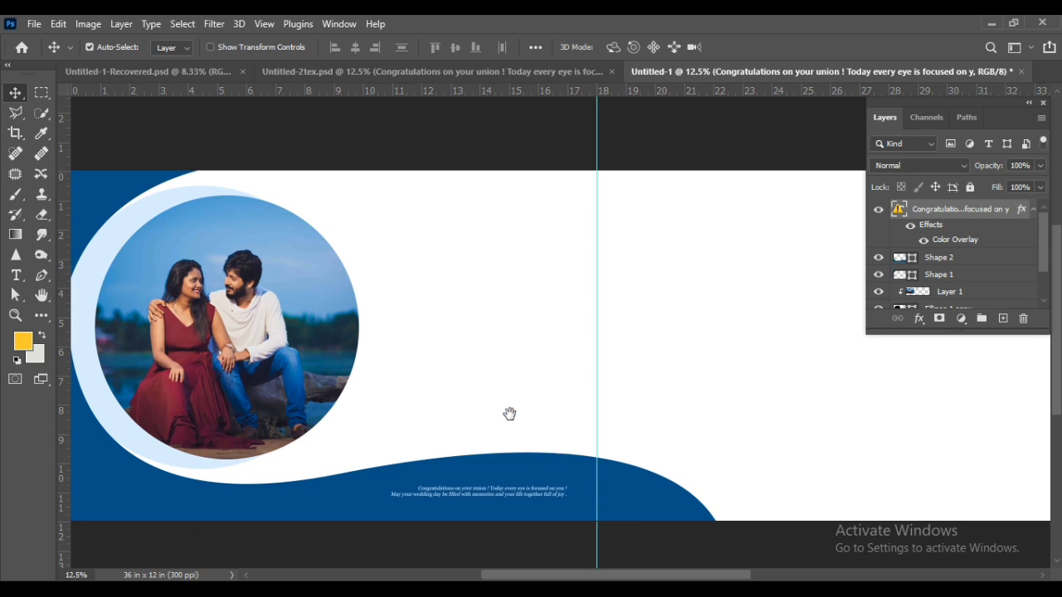
left_click_drag(511, 415, 586, 427)
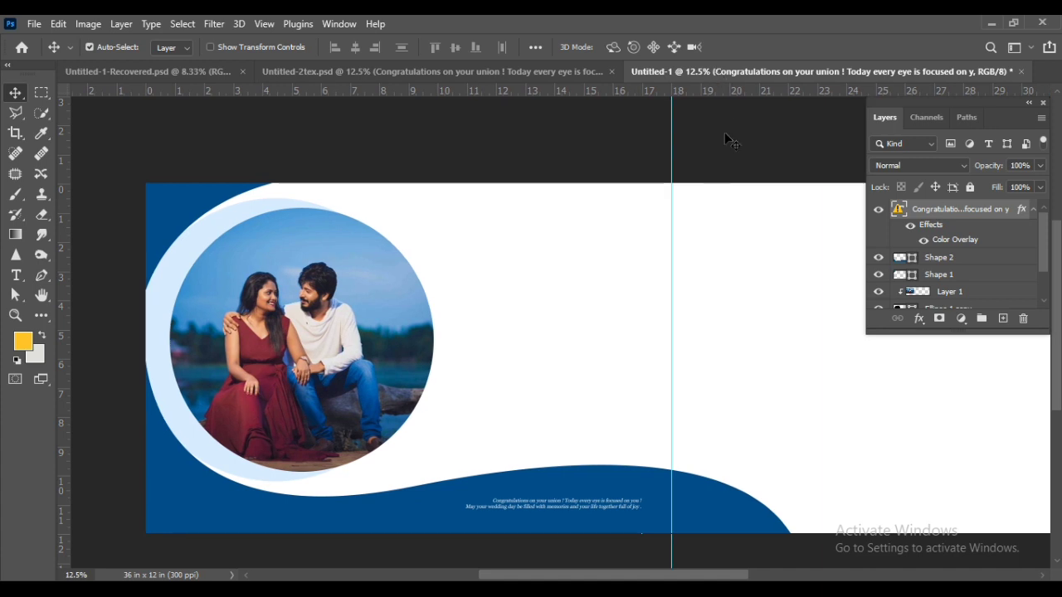
Copy the couple cut-out from the post-wedding PSD into Untitled-1, above the Background layer
left_click(515, 69)
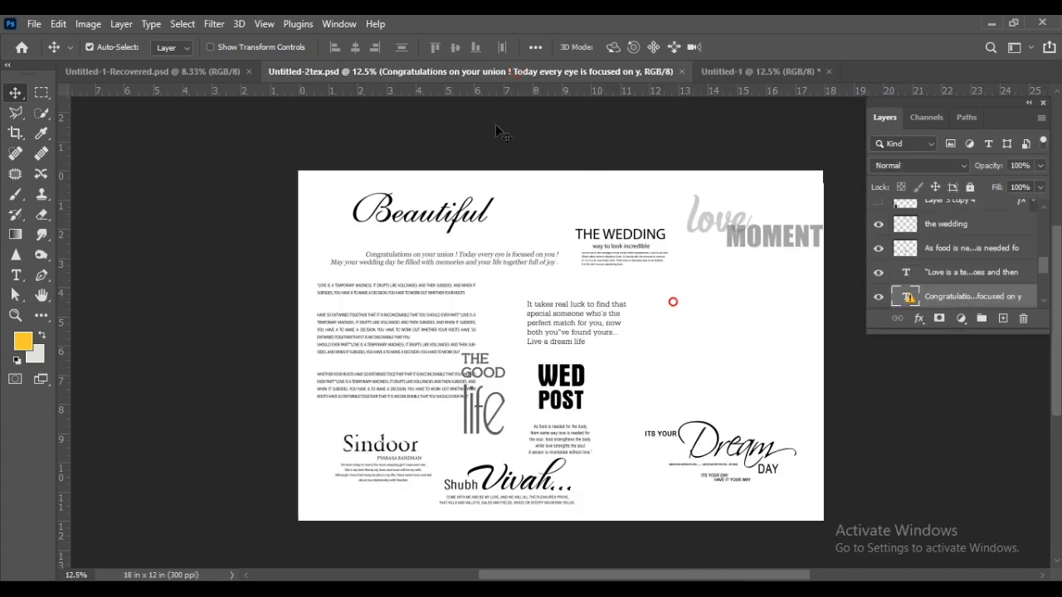
left_click(520, 74)
left_click_drag(561, 375, 643, 368)
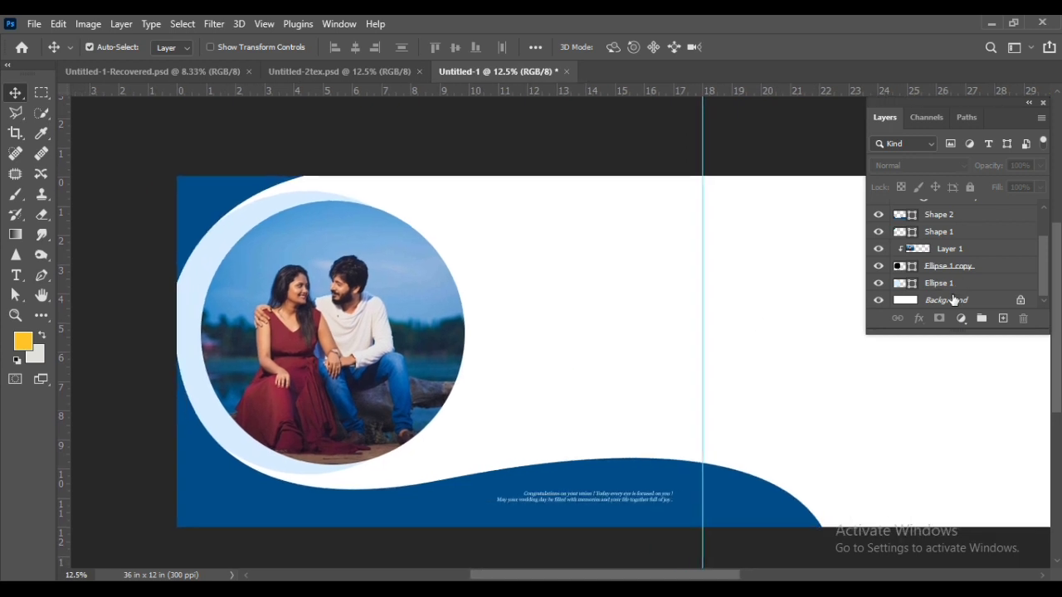
left_click(951, 302)
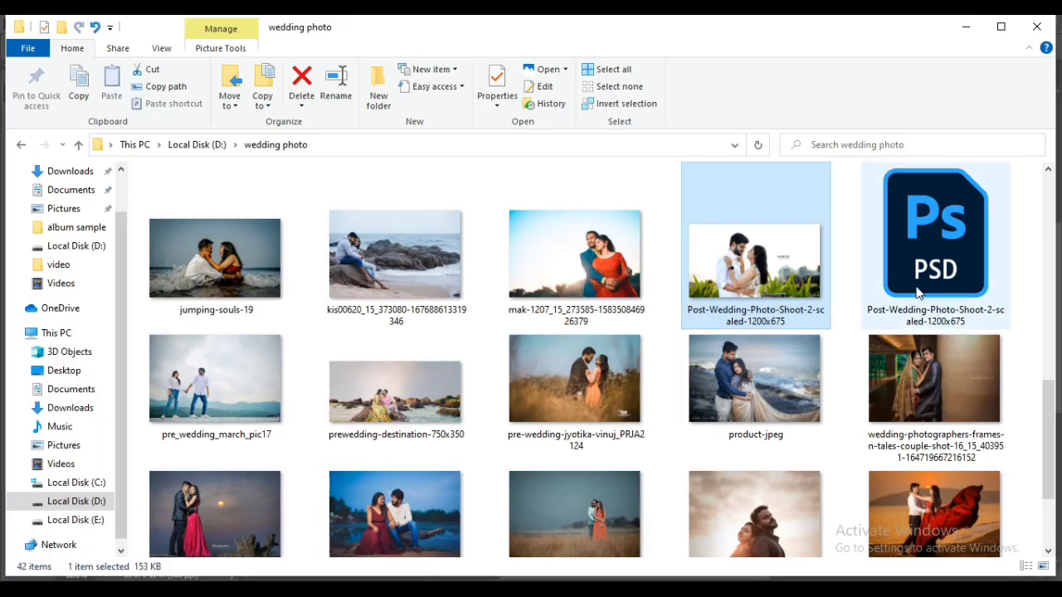
mouse_move(937, 249)
left_mouse_down()
mouse_move(608, 487)
mouse_move(671, 17)
left_mouse_up()
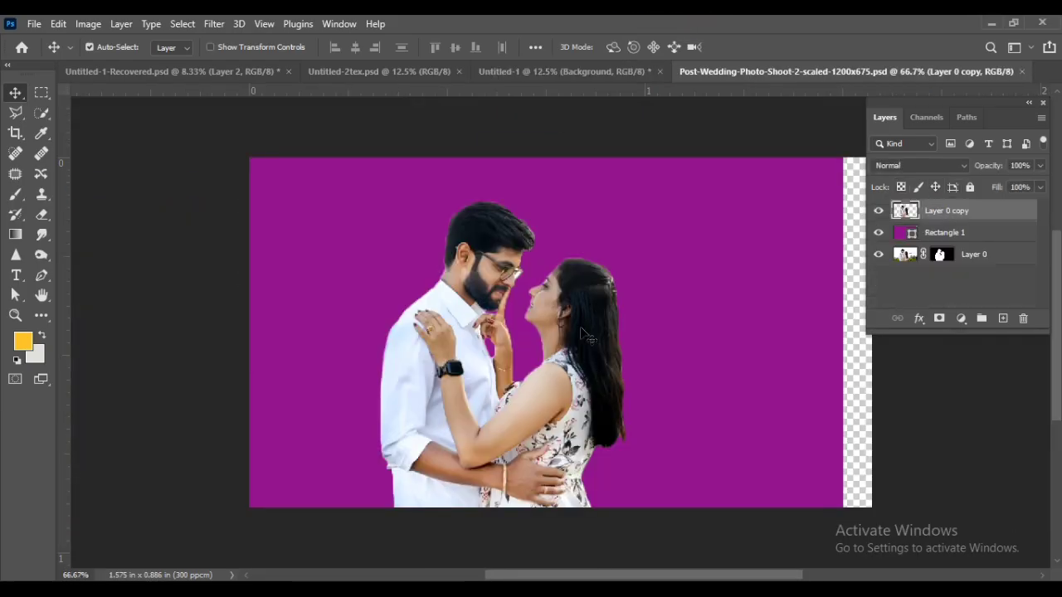
mouse_move(581, 329)
left_mouse_down()
mouse_move(490, 138)
mouse_move(488, 290)
left_mouse_up()
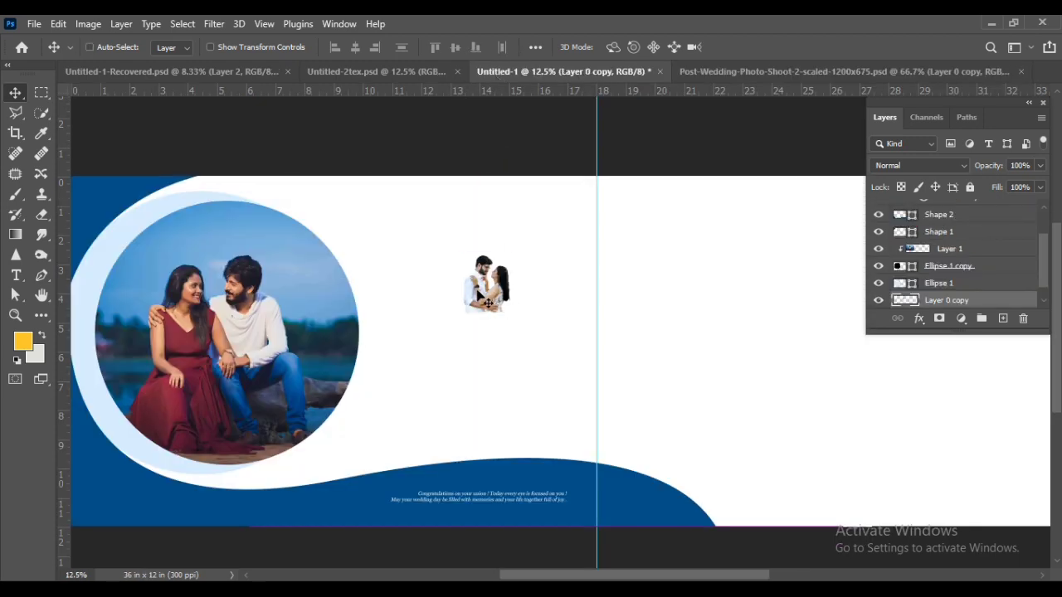
Enlarge the couple photo to about 470.77% and settle it on the blue wave by the fold
key("ctrl+t")
left_click_drag(511, 314, 631, 426)
left_click_drag(552, 312, 536, 378)
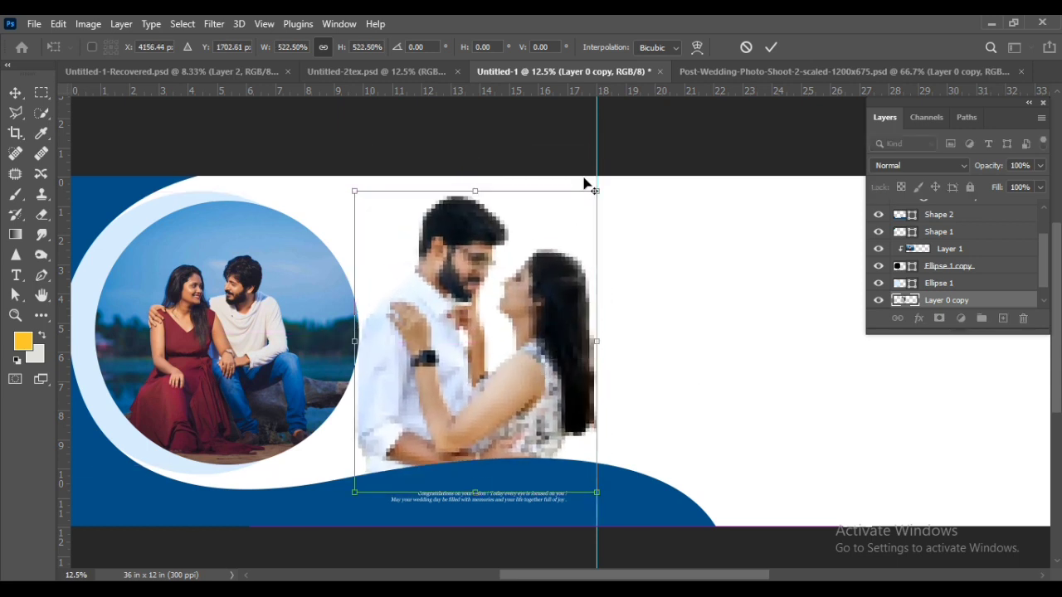
left_click_drag(597, 192, 585, 206)
left_click_drag(520, 304, 529, 290)
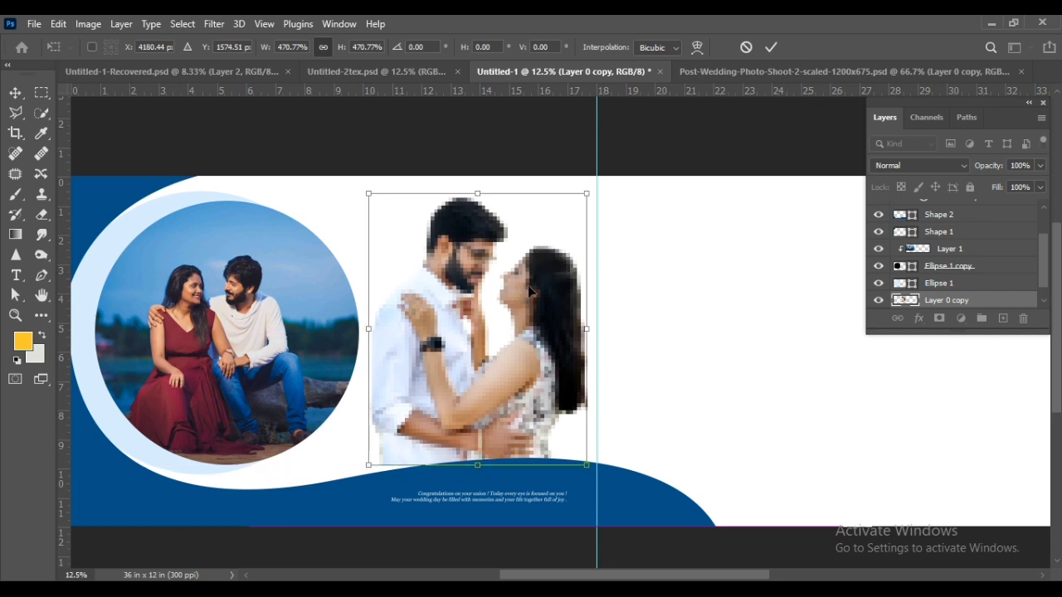
left_click_drag(510, 342, 508, 343)
key("Return")
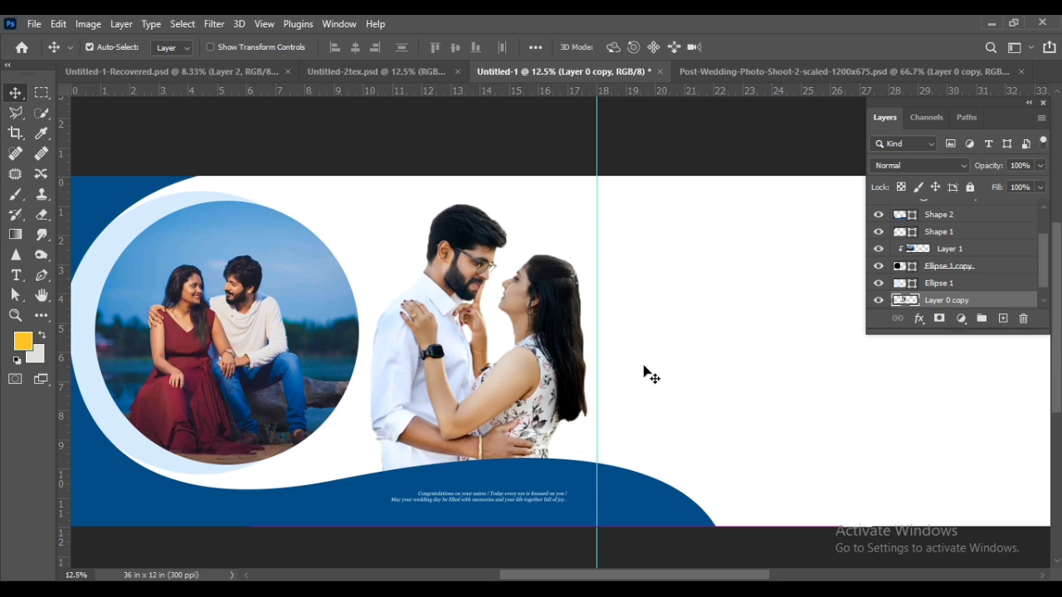
Close the Post-Wedding PSD and deselect the couple photo layer back in Untitled-1
left_click(836, 73)
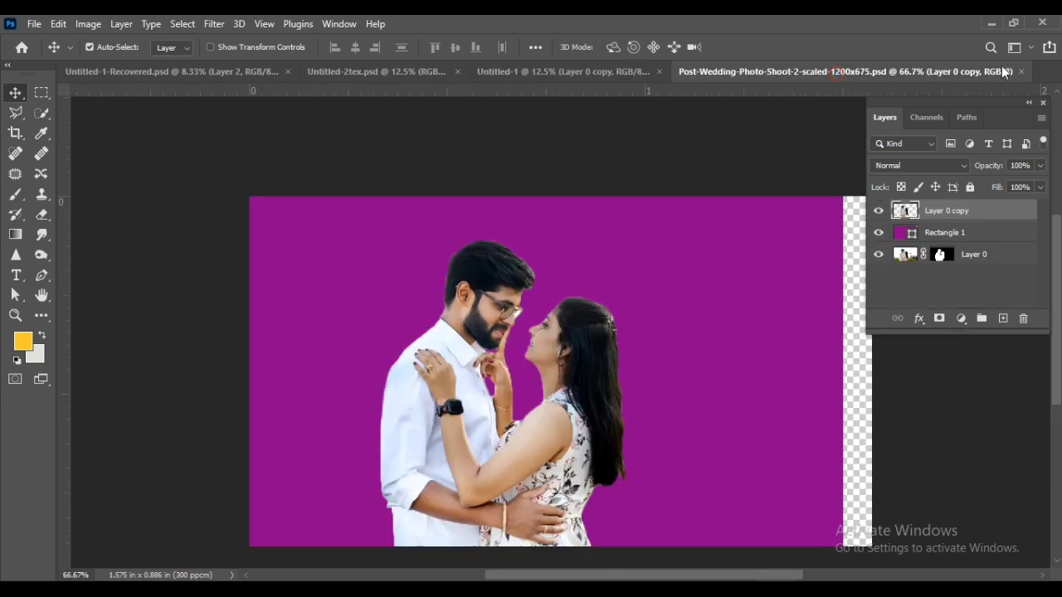
left_click(1021, 72)
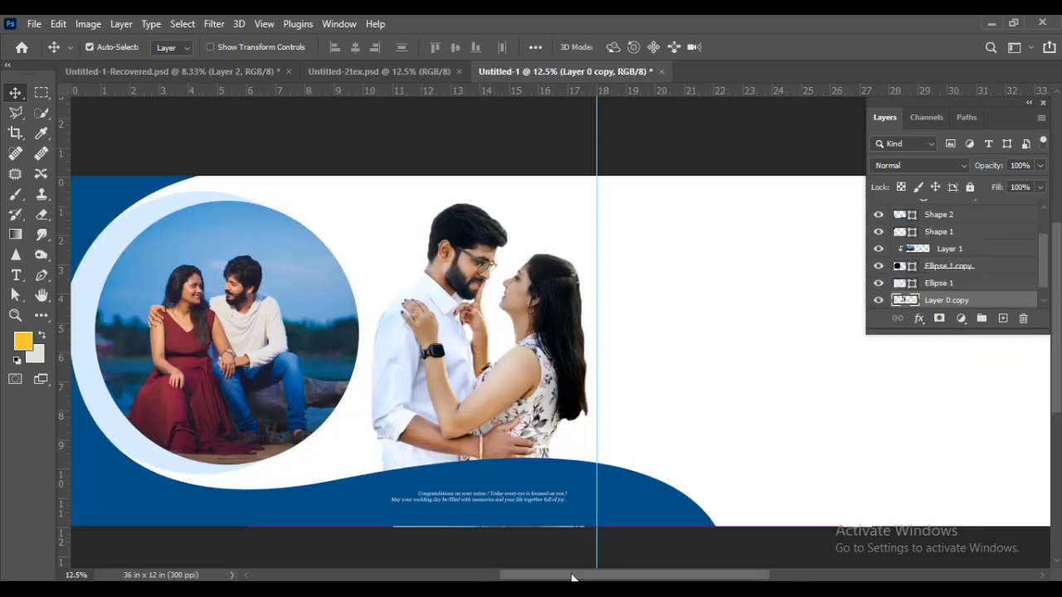
left_click_drag(585, 578, 568, 579)
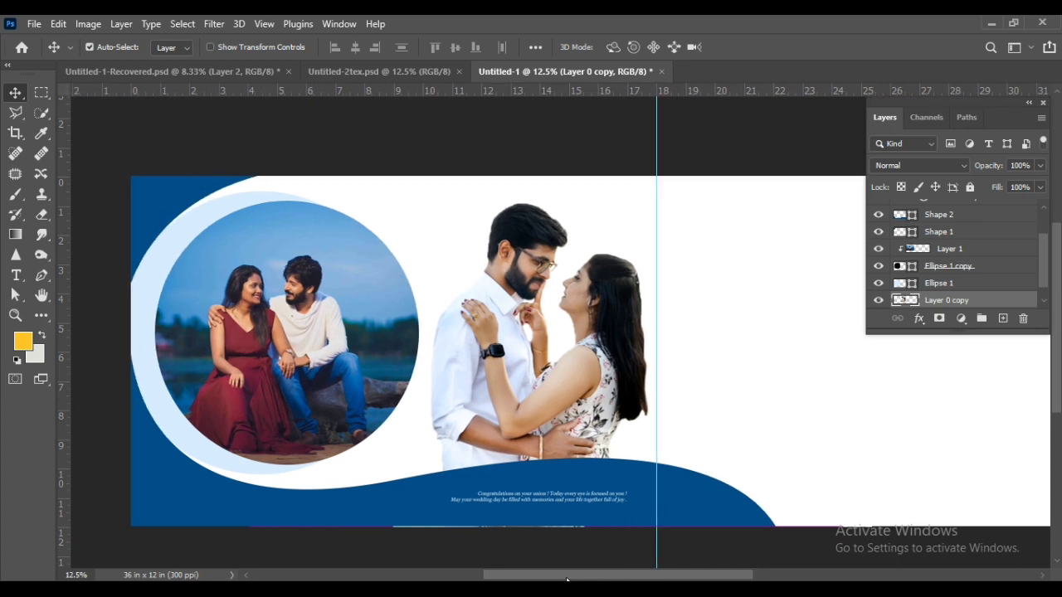
left_click_drag(578, 576, 604, 579)
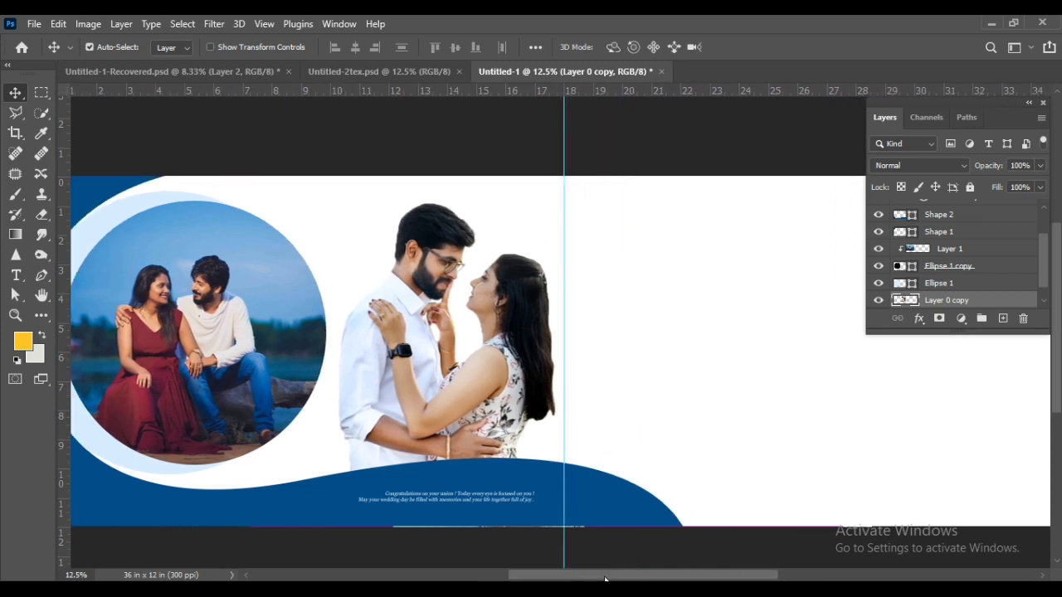
left_click(651, 469)
scroll(642, 514, "down", 1)
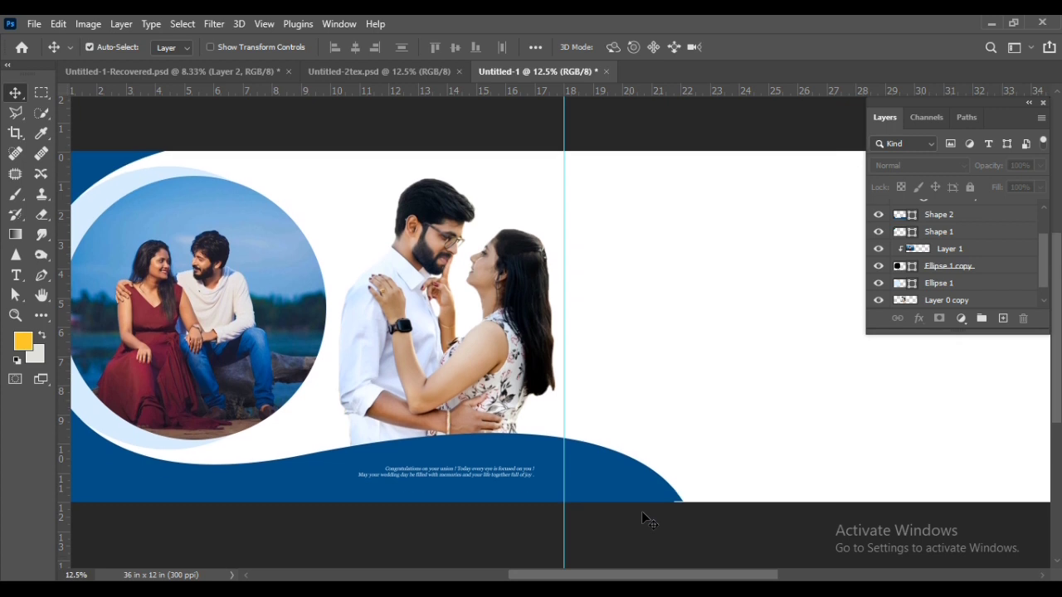
mouse_move(636, 578)
left_mouse_down()
mouse_move(617, 579)
mouse_move(704, 579)
left_mouse_up()
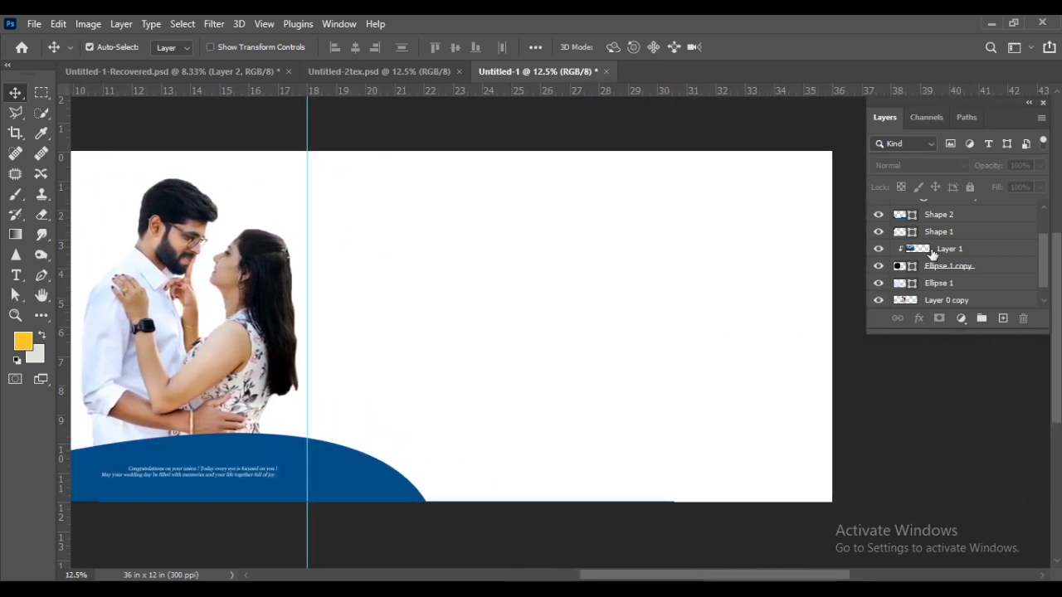
Select the Background layer so the new shape is placed just above it
scroll(977, 224, "up", 2)
left_click(1009, 225)
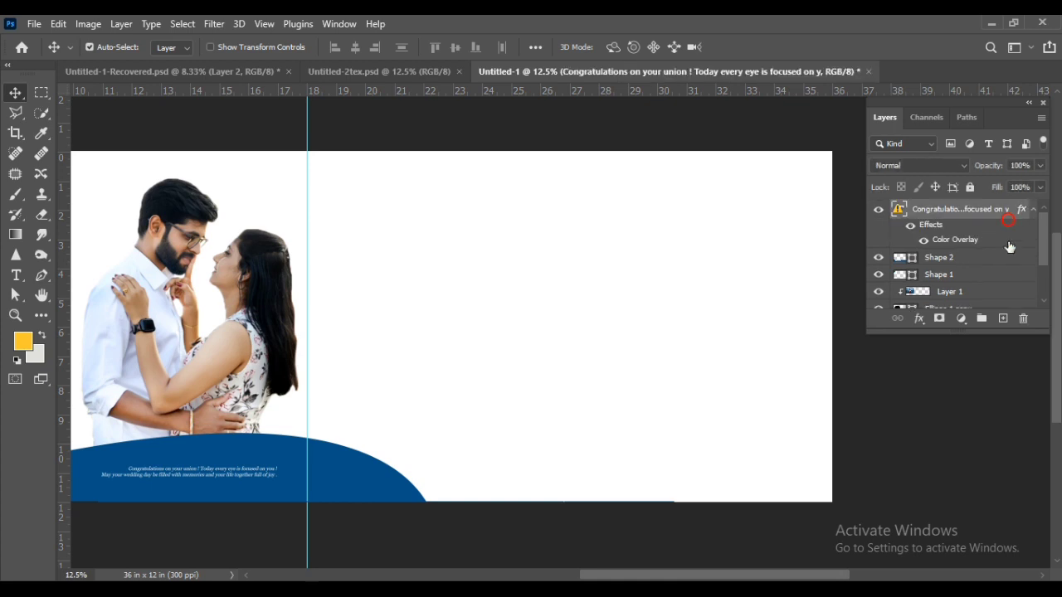
scroll(979, 274, "down", 3)
left_click(953, 300)
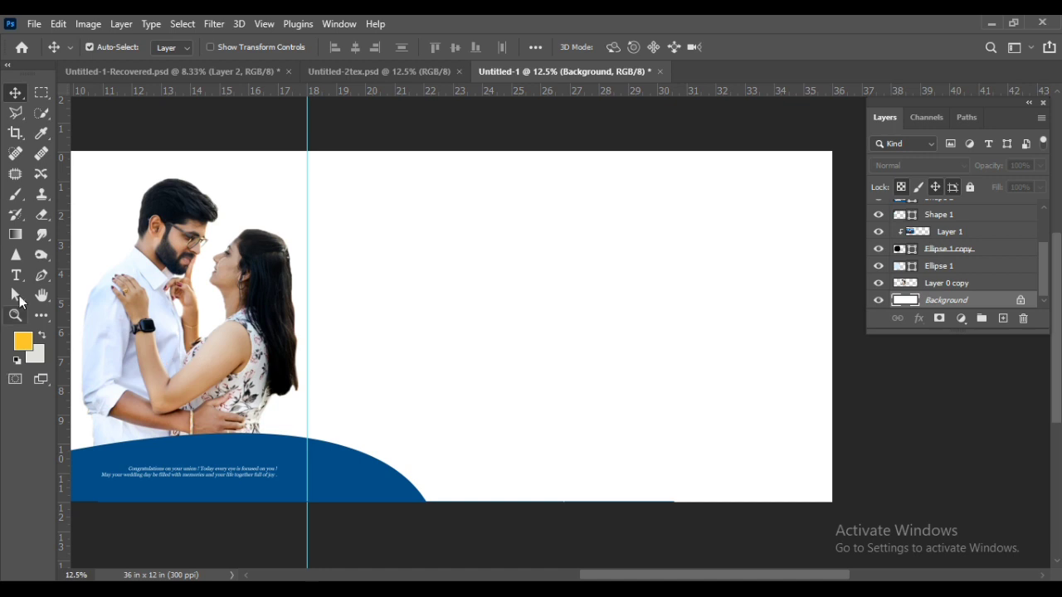
Draw a closed black Pen shape, Shape 3, with a sharp peak rising from the right page's bottom edge
left_click(39, 275)
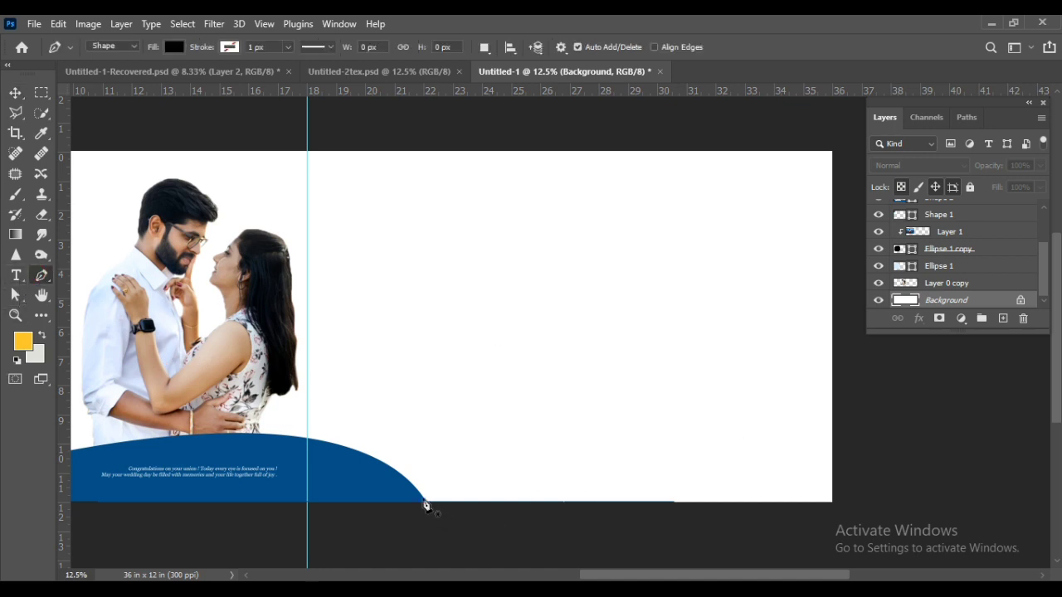
left_click(429, 508)
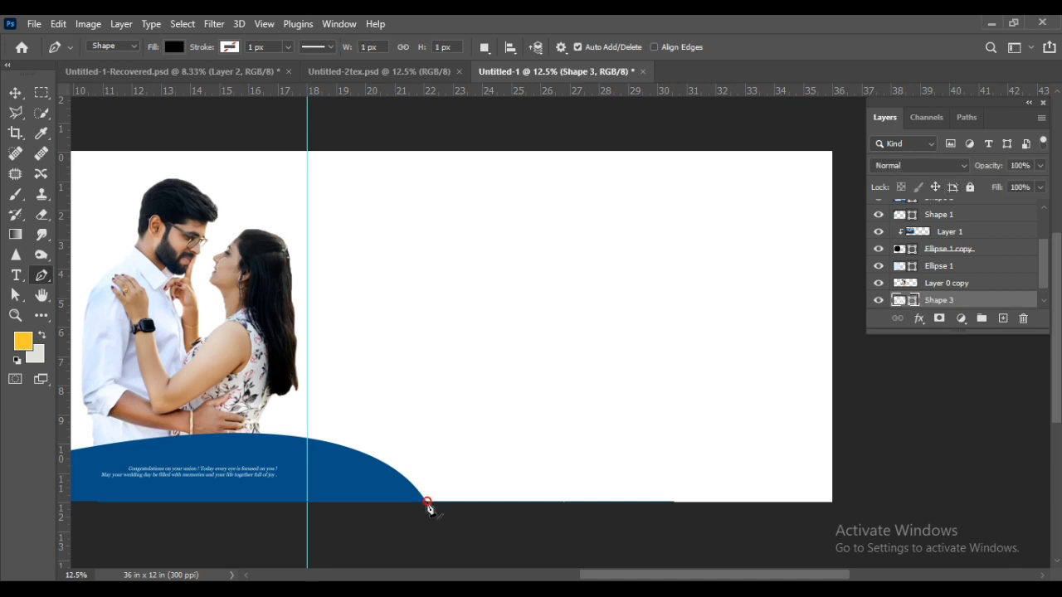
left_click_drag(599, 286, 770, 199)
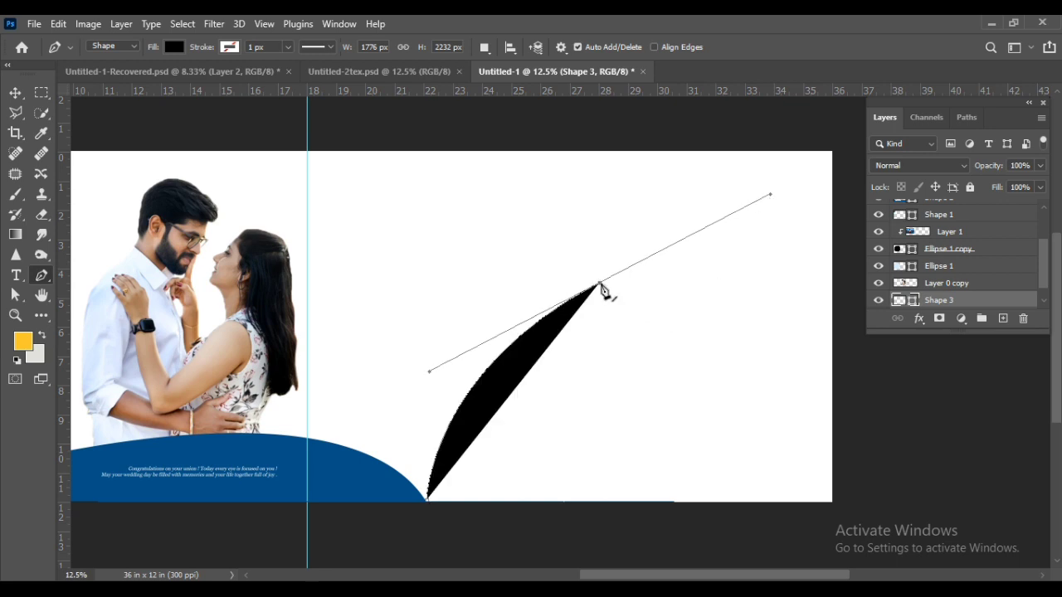
left_click(599, 284, "alt")
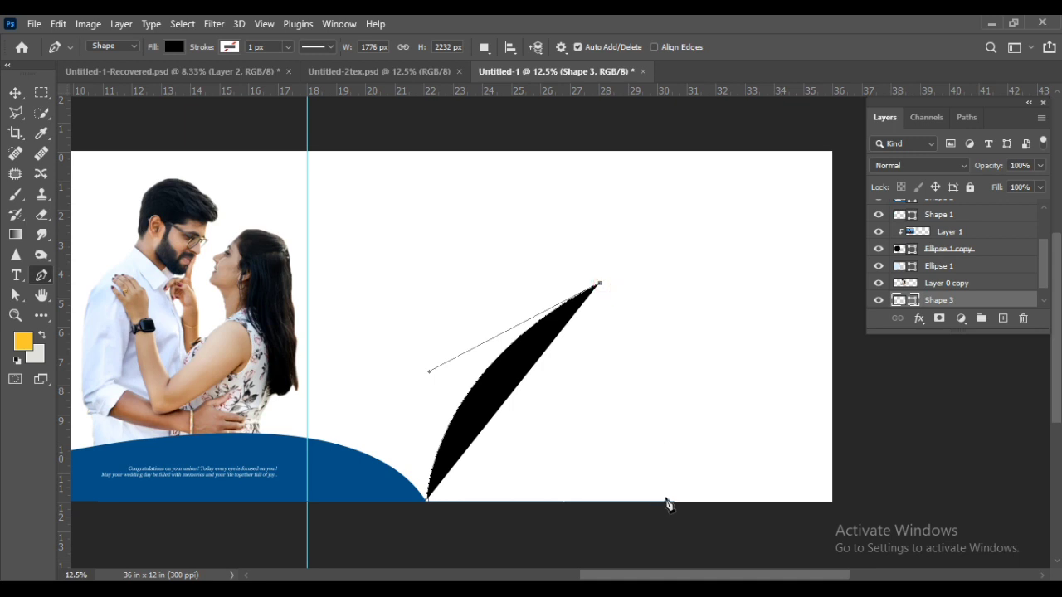
mouse_move(642, 501)
left_mouse_down()
mouse_move(563, 571)
mouse_move(583, 571)
left_mouse_up()
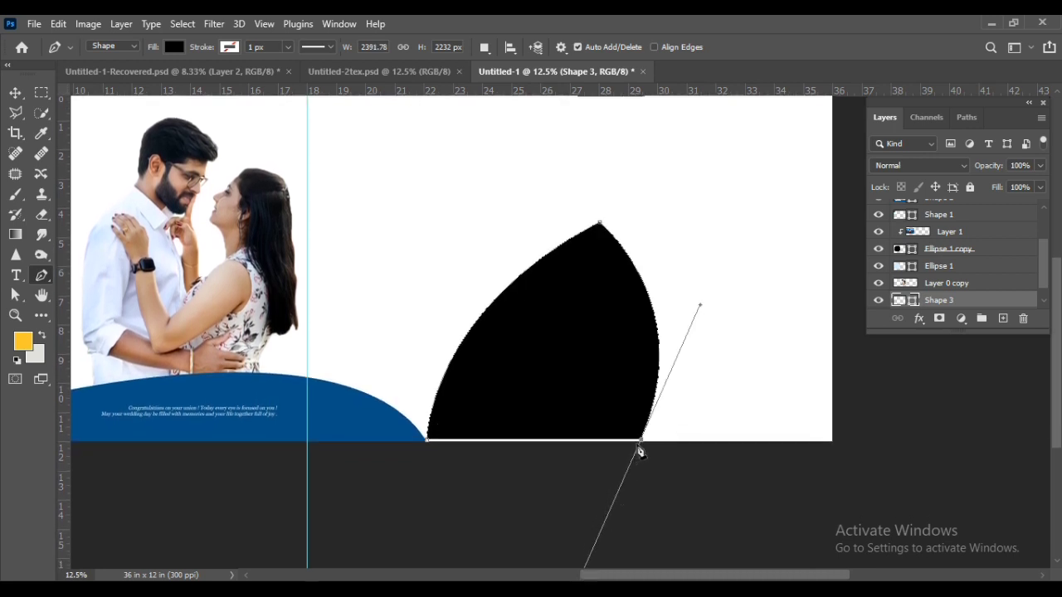
left_click(430, 449)
left_click(15, 93)
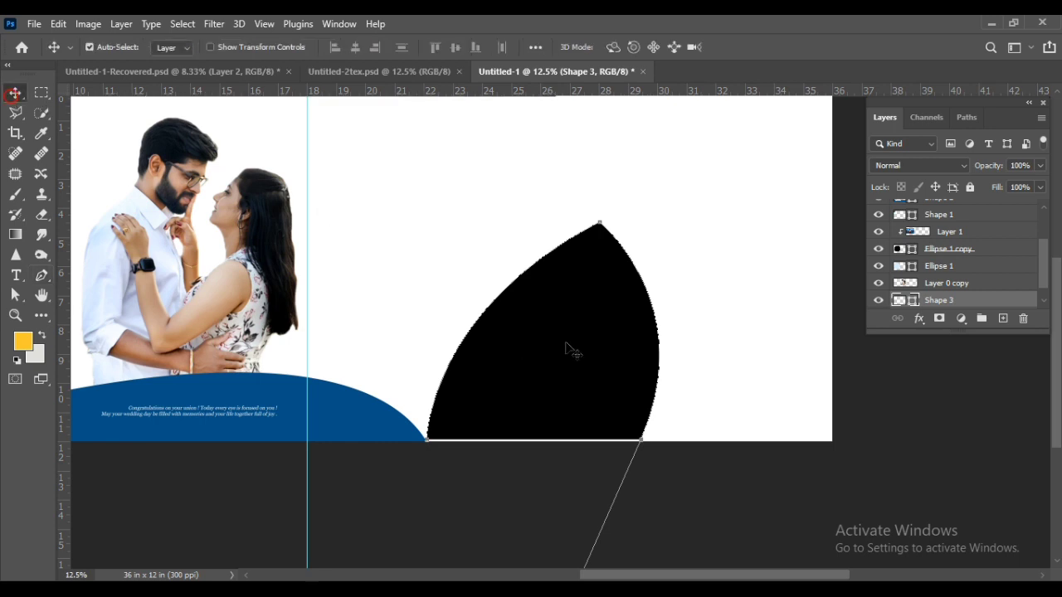
scroll(628, 356, "up", 1)
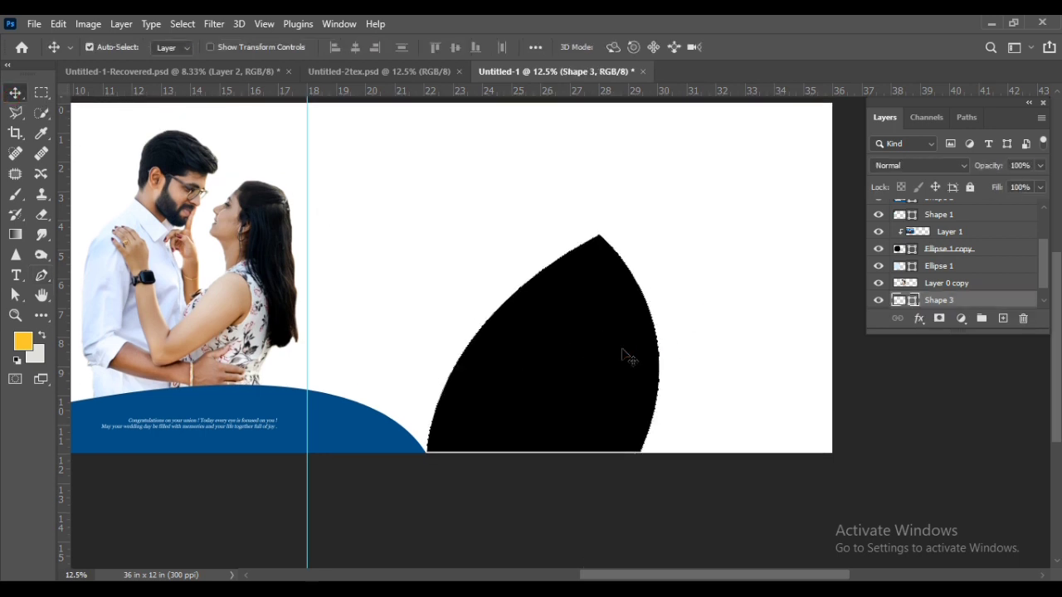
Scale Shape 3 to about 147% and rotate it roughly 22.5° across the right page's bottom
key("ctrl+t")
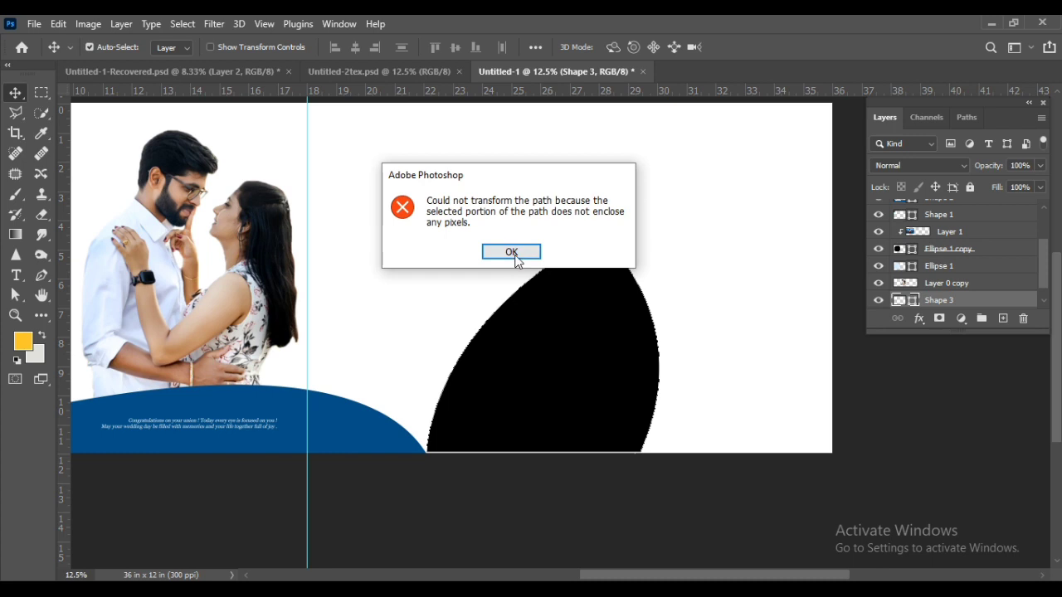
left_click(512, 252)
key("ctrl+t")
left_click_drag(667, 232, 744, 217)
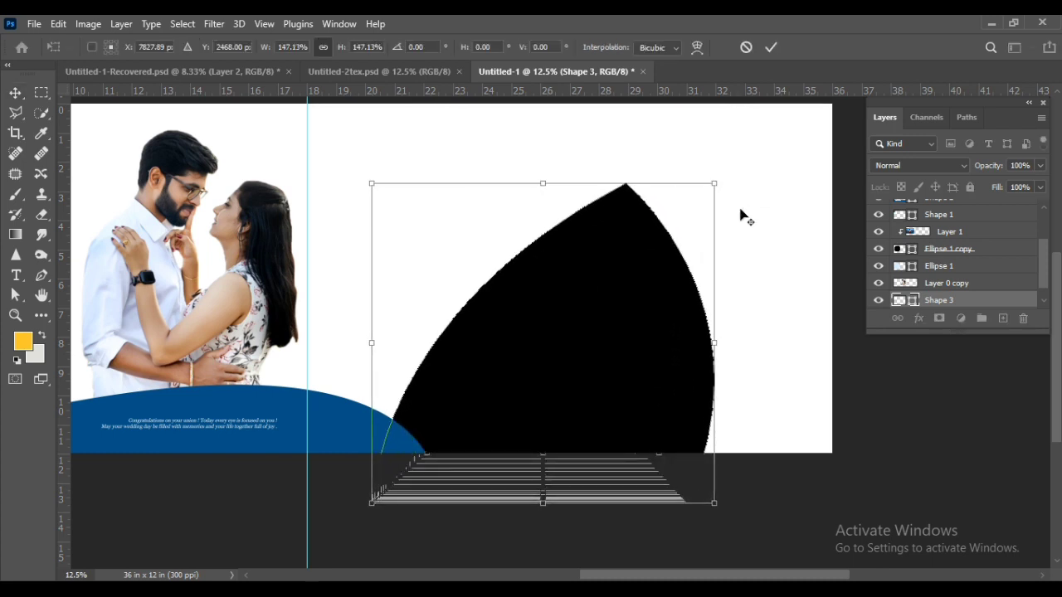
scroll(746, 298, "up", 1)
left_click_drag(782, 397, 723, 468)
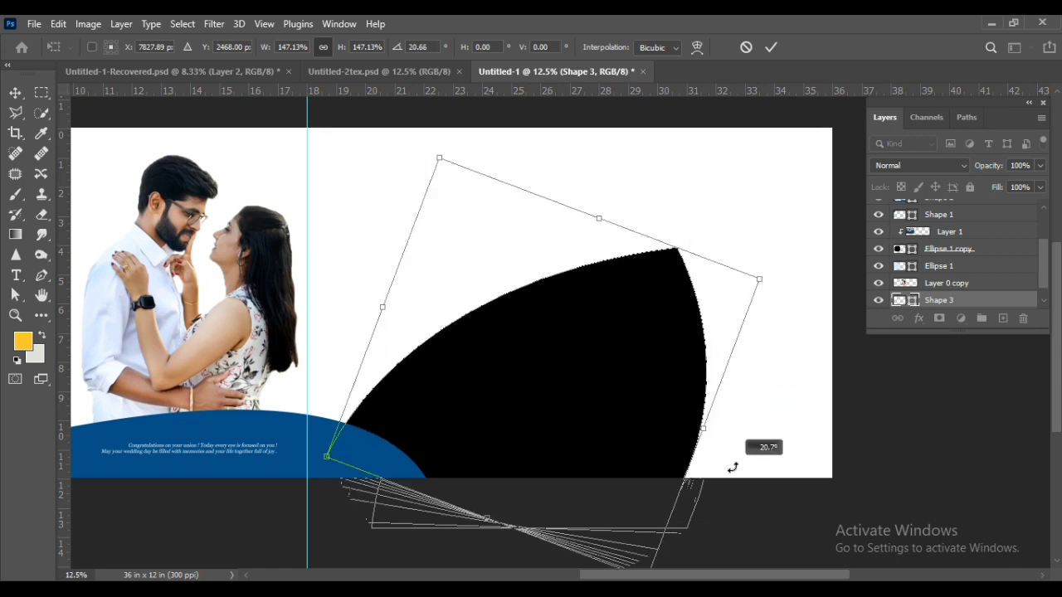
mouse_move(598, 384)
left_mouse_down()
mouse_move(647, 402)
mouse_move(647, 393)
left_mouse_up()
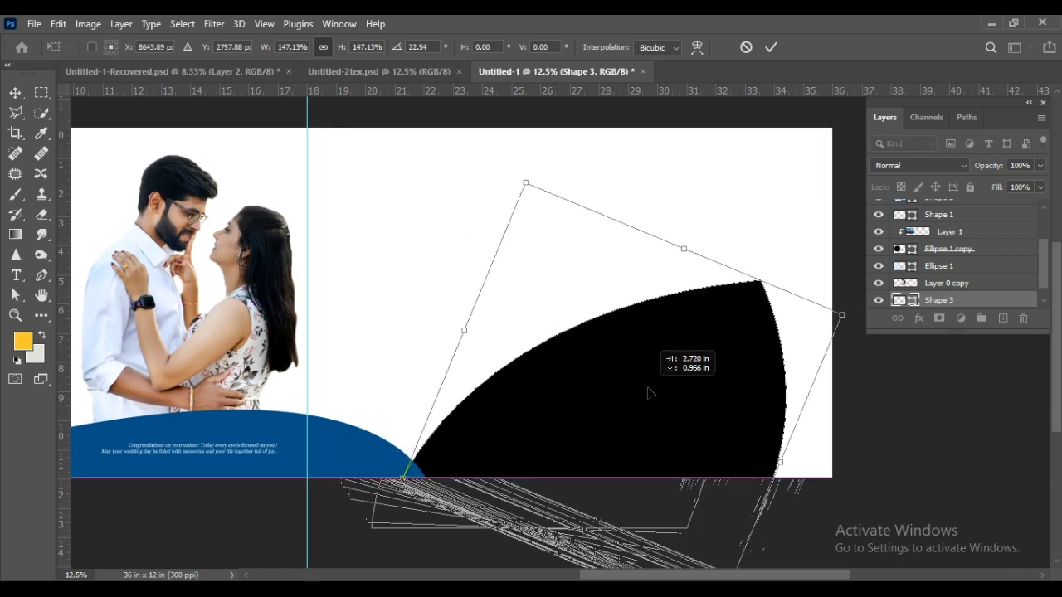
key("Return")
scroll(647, 393, "up", 1)
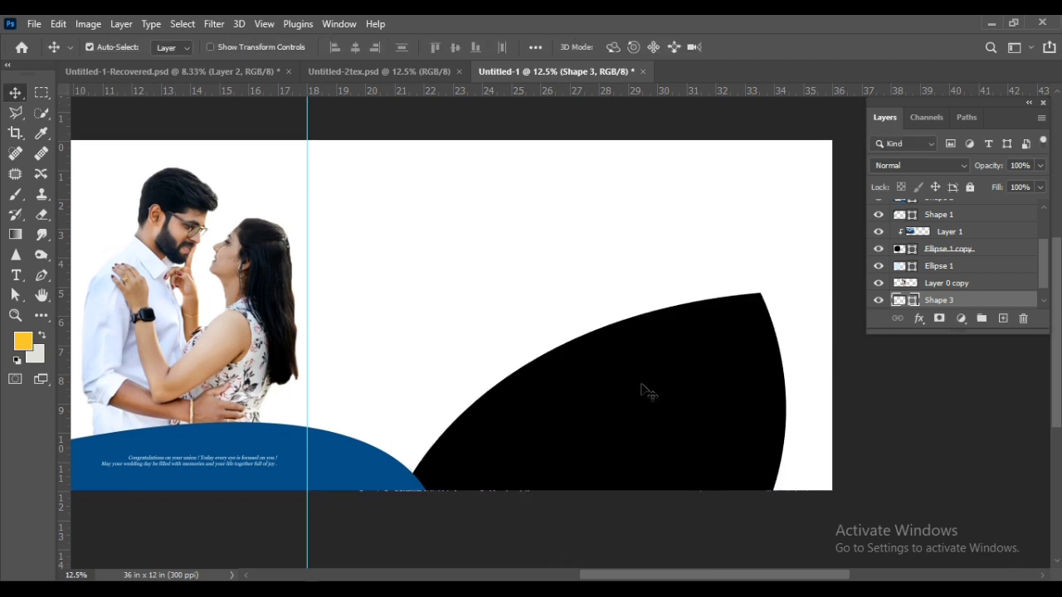
scroll(647, 393, "up", 1)
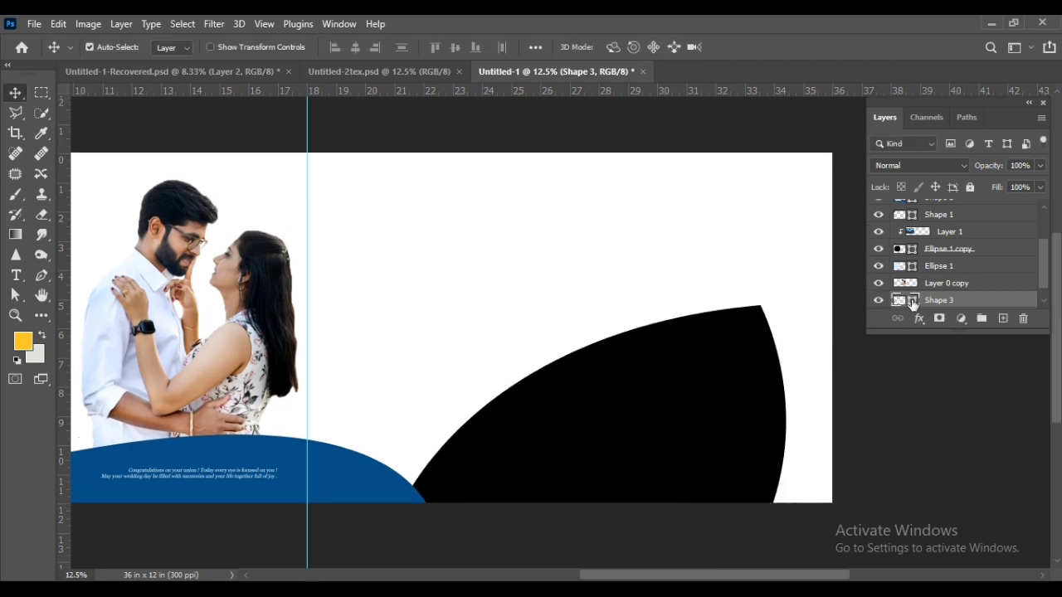
Recolour Shape 3 with the blue sampled from the wave
double_click(913, 302)
left_click(379, 482)
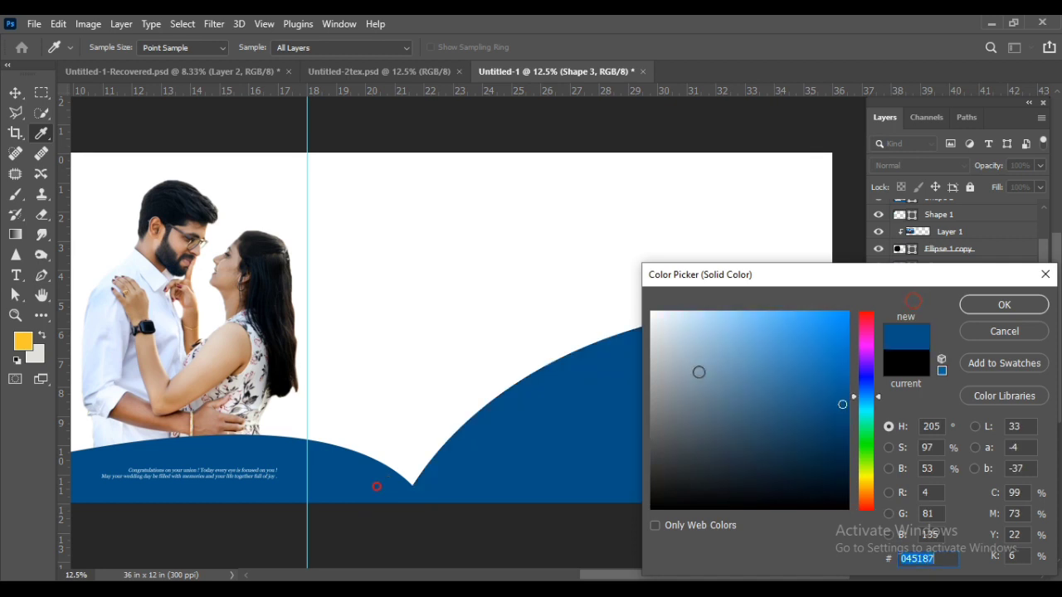
left_click(1004, 304)
Duplicate Shape 3, fill the copy 000000, and shrink it to about 91.63% inside
key("ctrl+j")
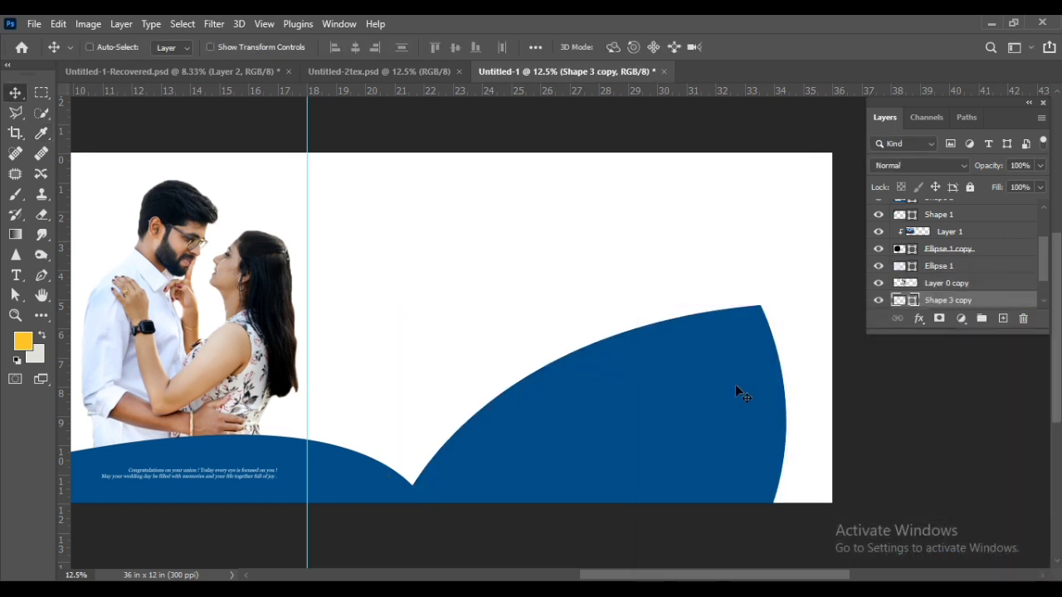
double_click(913, 301)
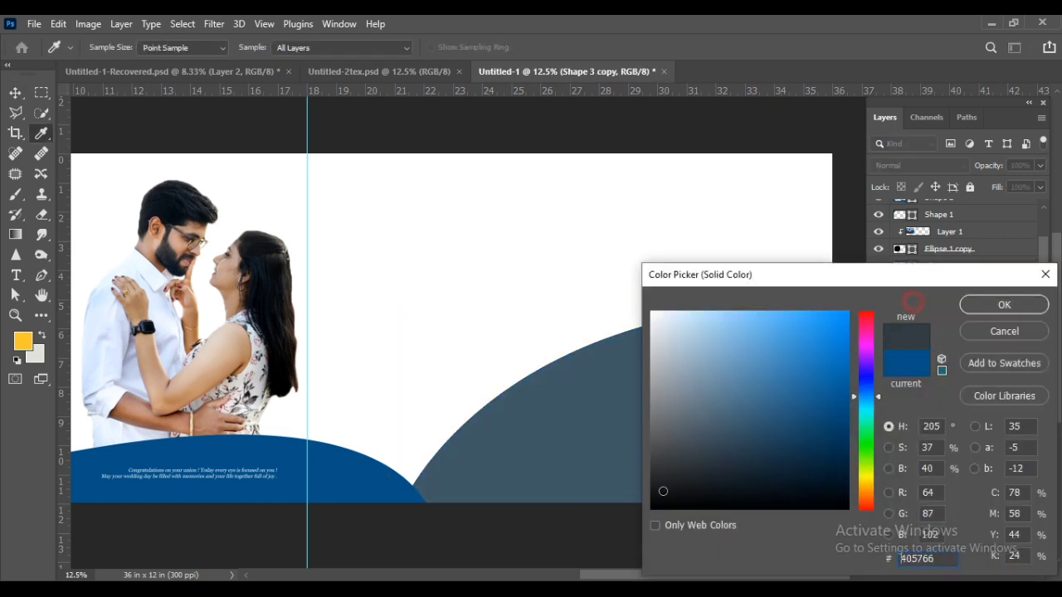
type("000000")
left_click(985, 314)
key("ctrl+t")
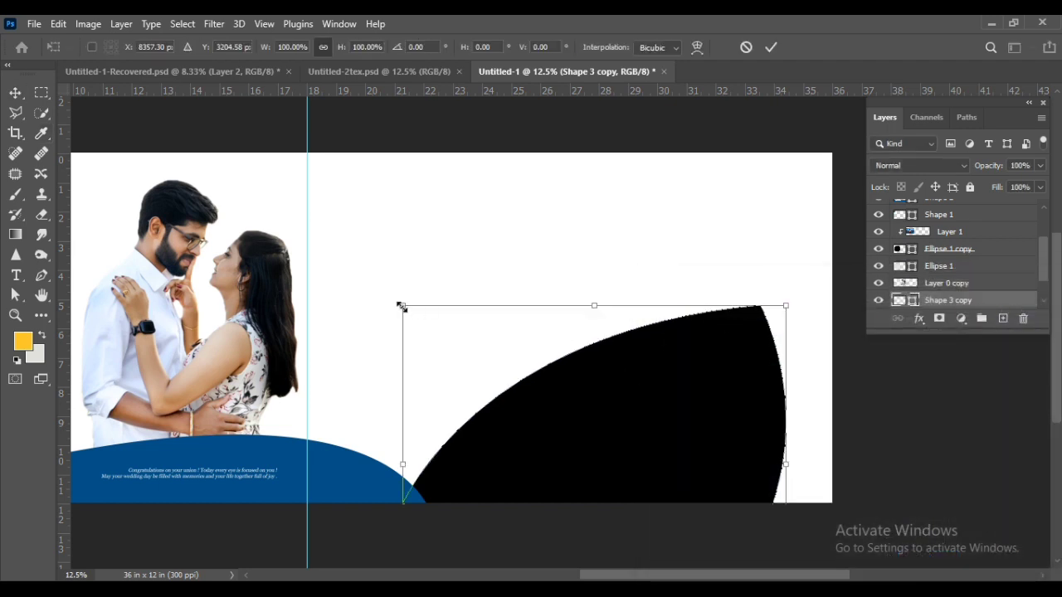
left_click_drag(402, 307, 420, 308)
key("Return")
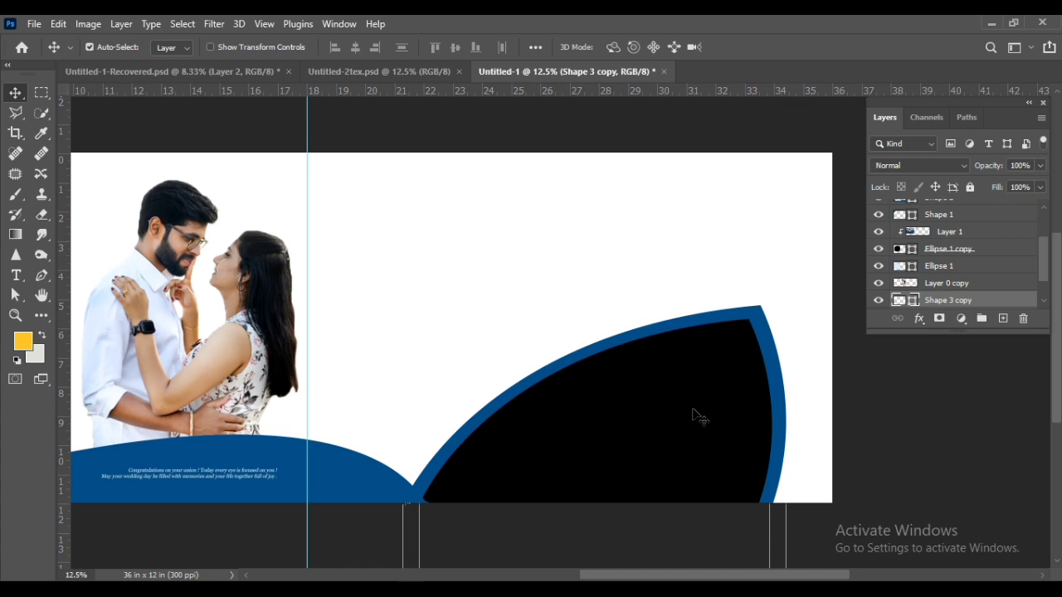
scroll(694, 413, "down", 1)
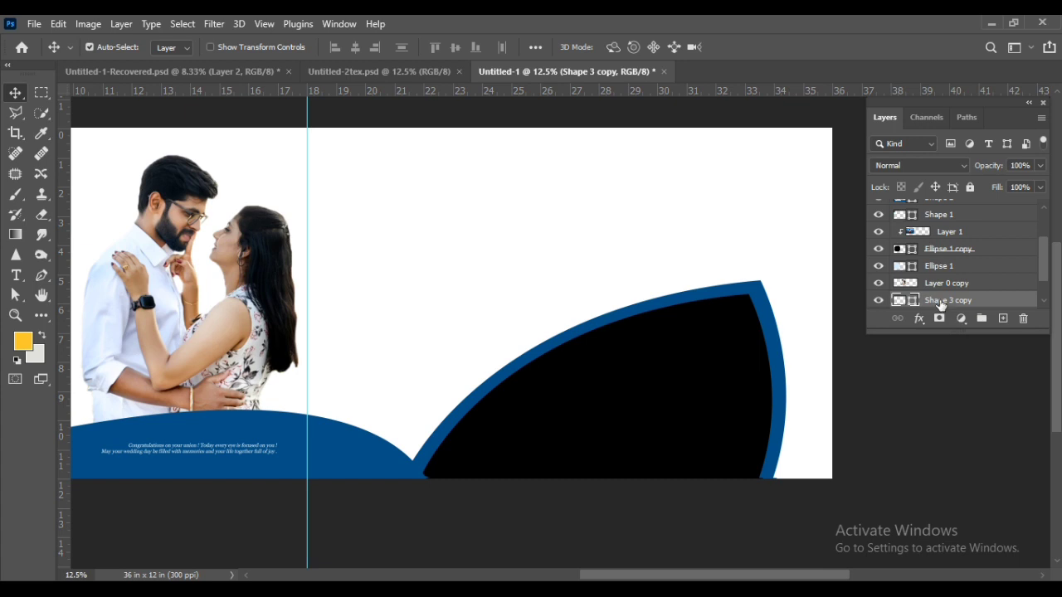
Draw black circle Ellipse 2, raise it to the top of the layers, and shift it left onto the wave
left_click(881, 283)
left_click(881, 283)
left_click(41, 315)
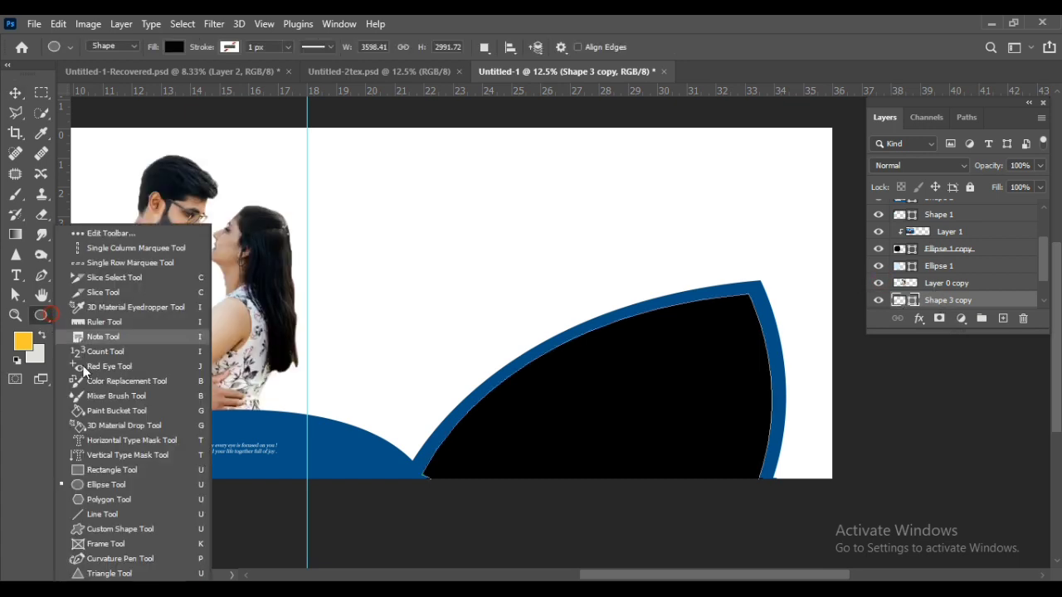
left_click(124, 485)
left_click_drag(365, 312, 549, 489)
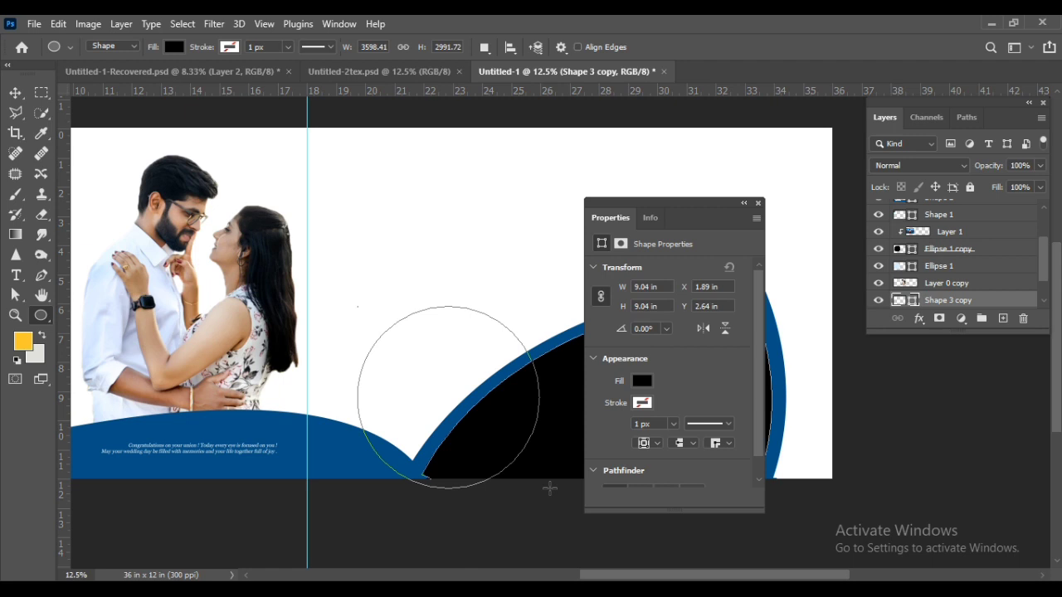
left_click(758, 204)
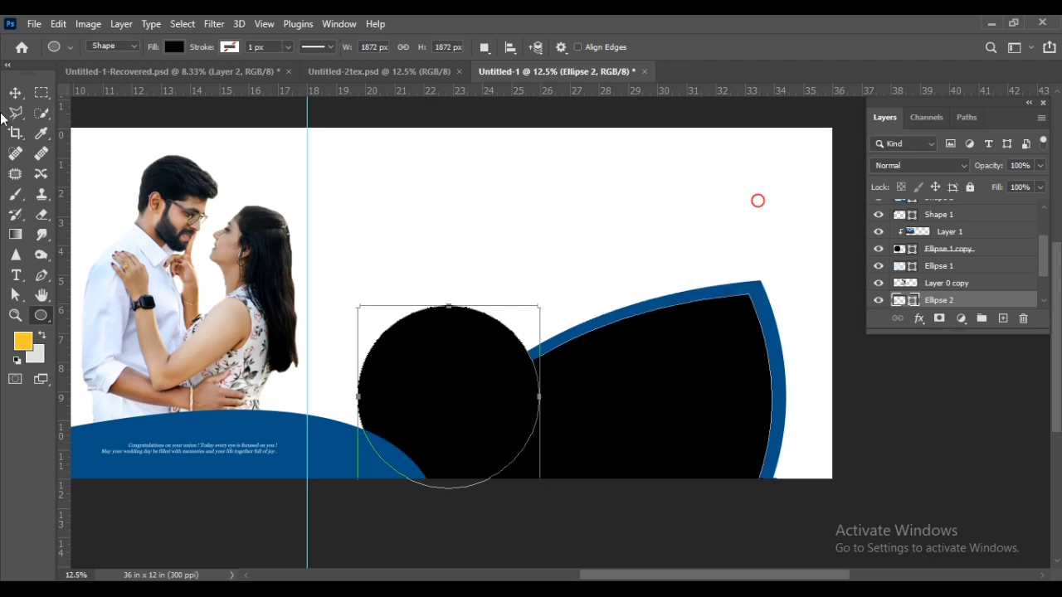
key("v")
left_click_drag(946, 306, 952, 209)
mouse_move(441, 417)
left_mouse_down()
mouse_move(413, 433)
mouse_move(425, 442)
left_mouse_up()
Duplicate Ellipse 2 and shrink the copy to 87.18% around its centre
scroll(425, 442, "down", 1)
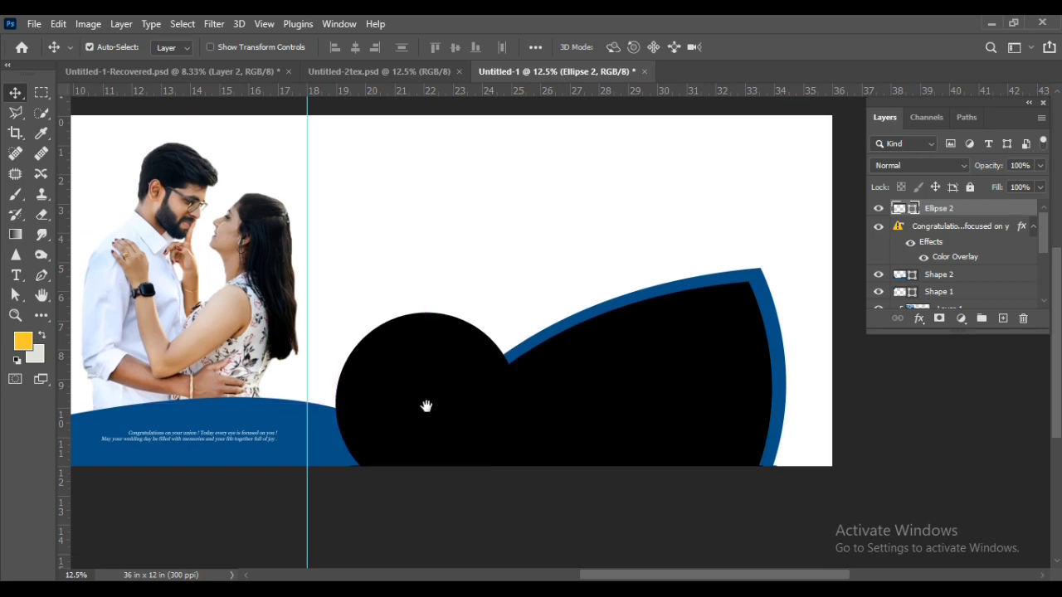
scroll(426, 406, "left", 3)
scroll(426, 406, "up", 2)
key("ctrl+j")
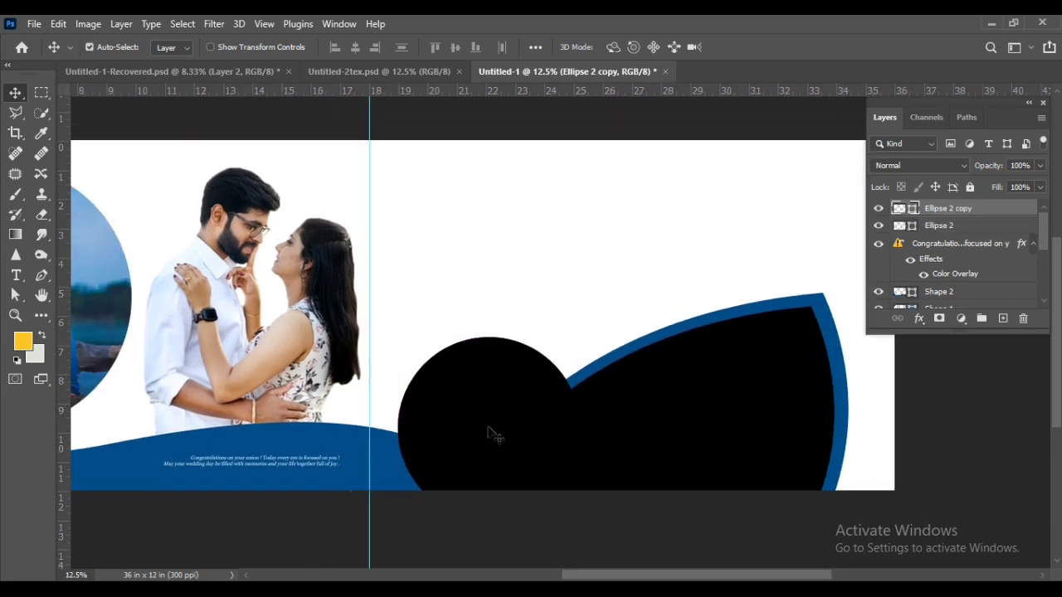
key("ctrl+t")
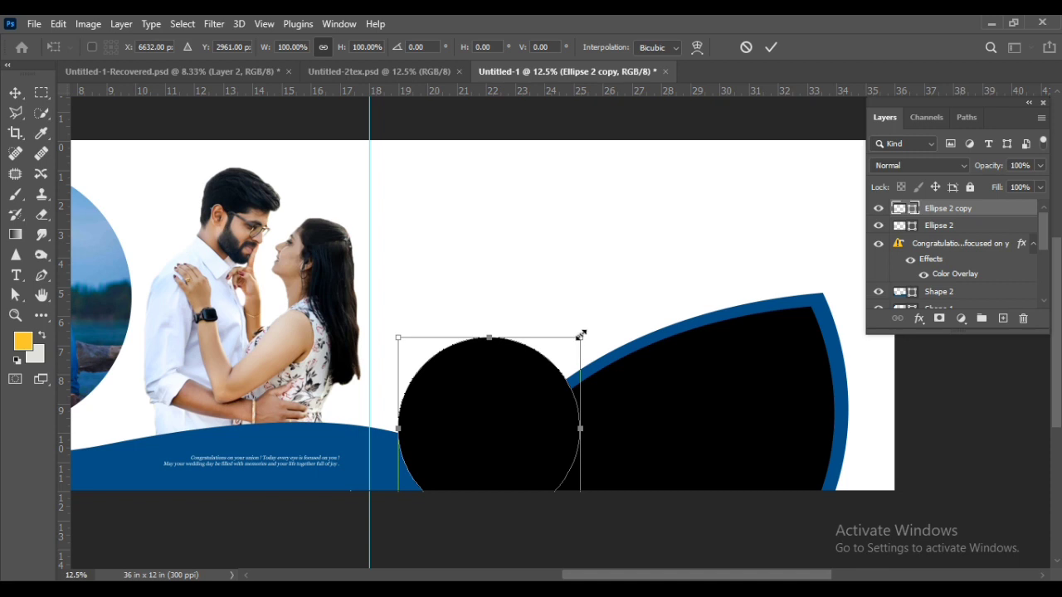
left_click_drag(581, 334, 581, 492)
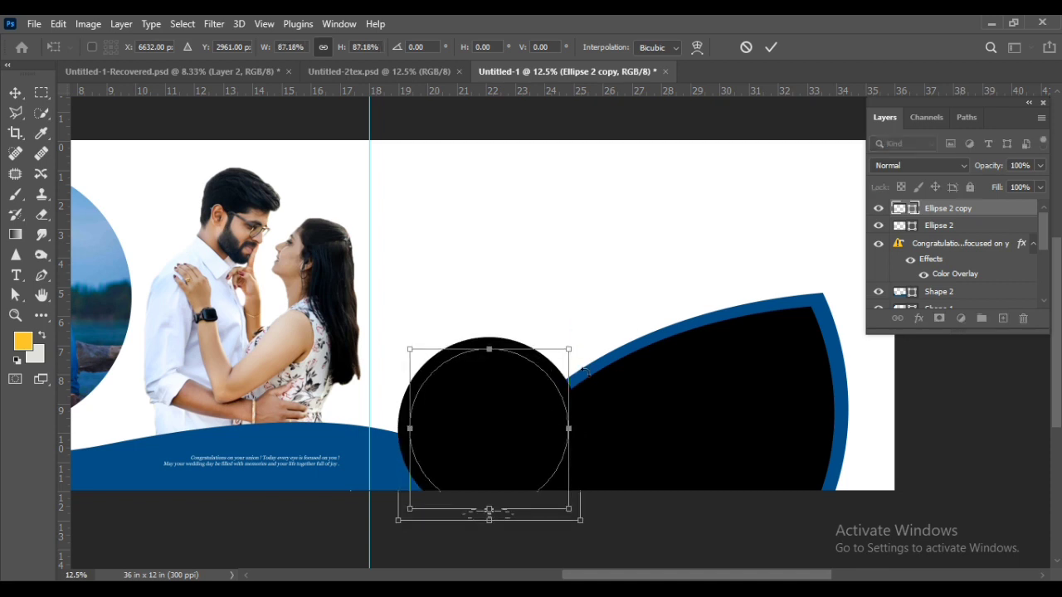
key("Return")
Recolour the original Ellipse 2 to the left page's light blue #d8edff
scroll(554, 434, "down", 1)
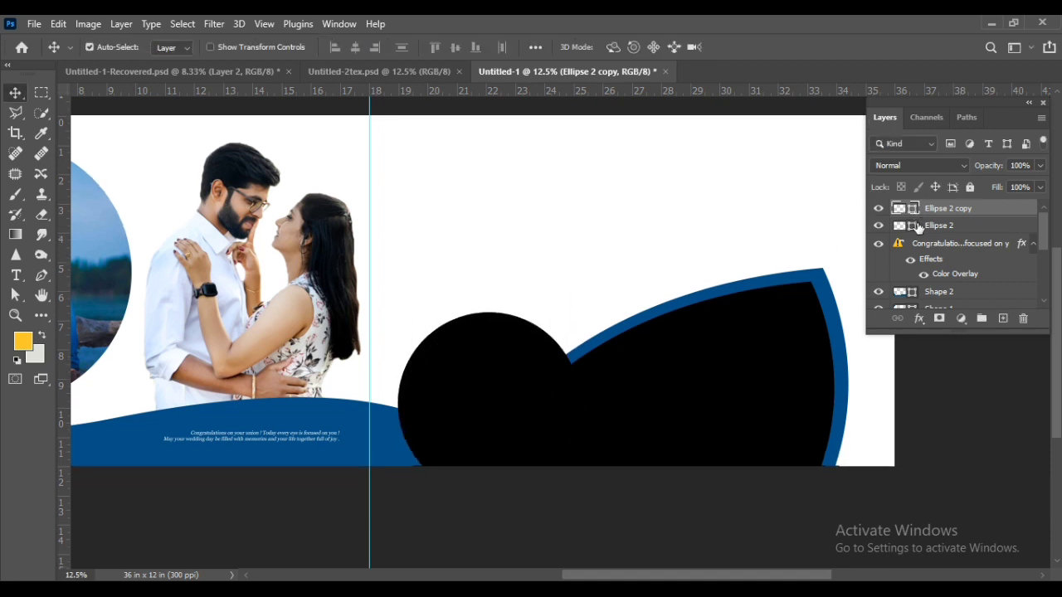
double_click(912, 227)
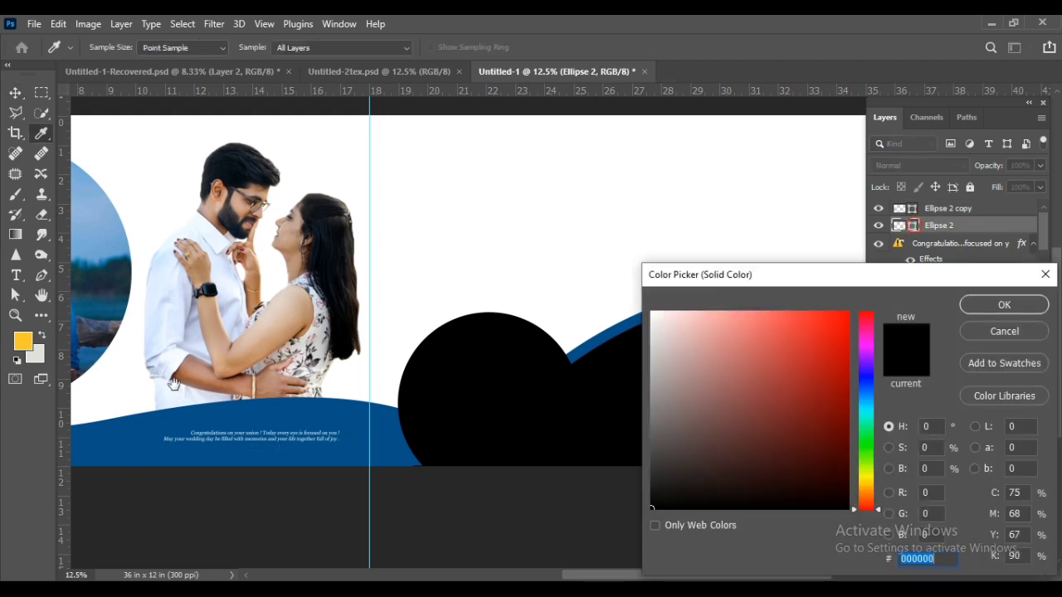
left_click_drag(174, 384, 448, 435)
left_click(166, 222)
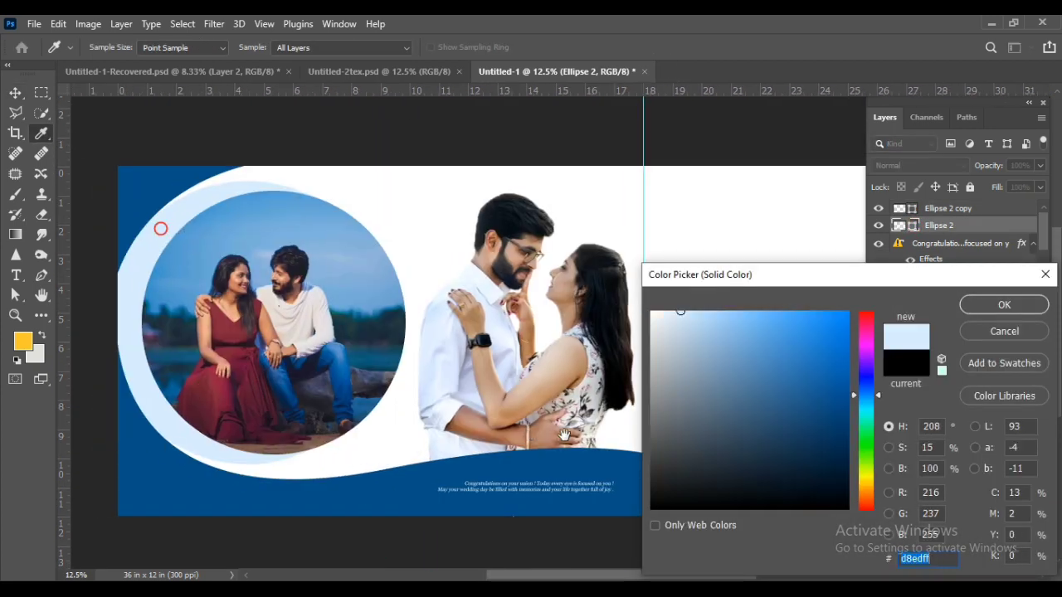
left_click_drag(566, 437, 434, 430)
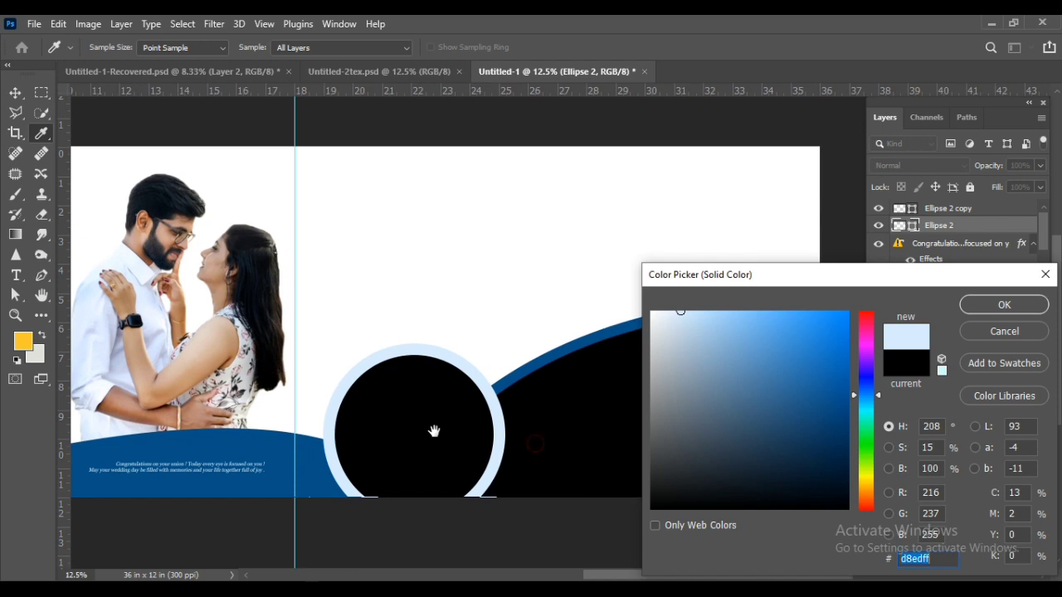
left_click(1003, 305)
mouse_move(657, 394)
left_mouse_down()
mouse_move(655, 417)
mouse_move(644, 417)
left_mouse_up()
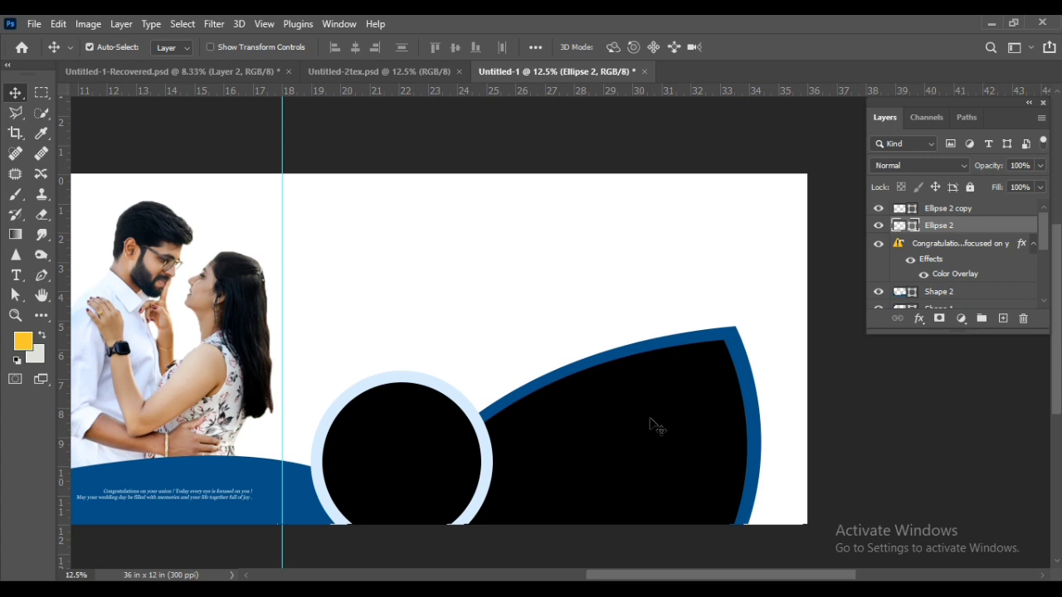
Delete the black and blue Shape 3 layers and select the Congratulations text layer
left_click(651, 425)
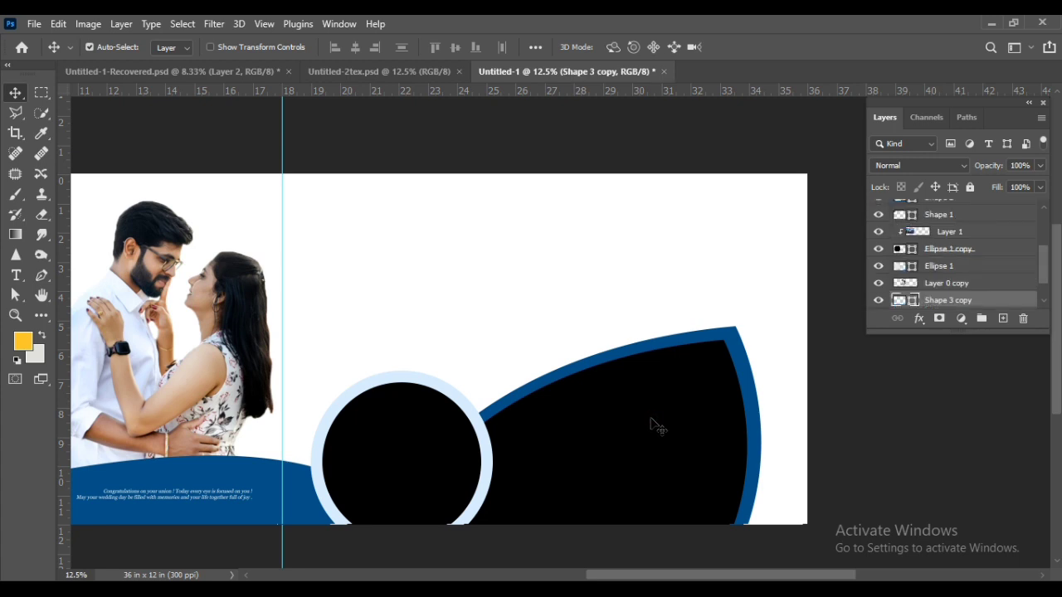
key("Delete")
left_click(685, 434)
key("Delete")
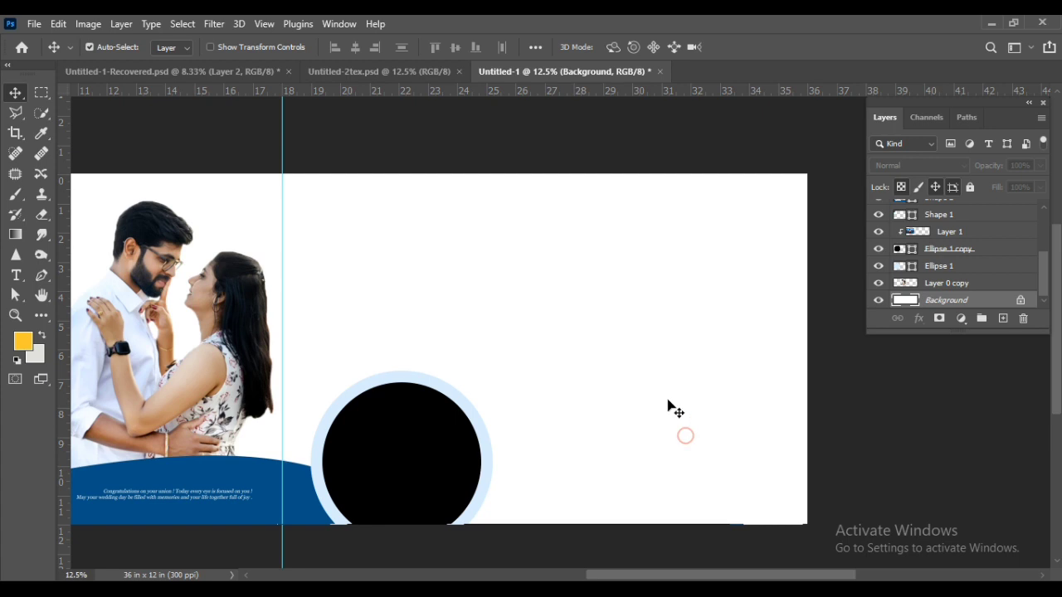
left_click(339, 449)
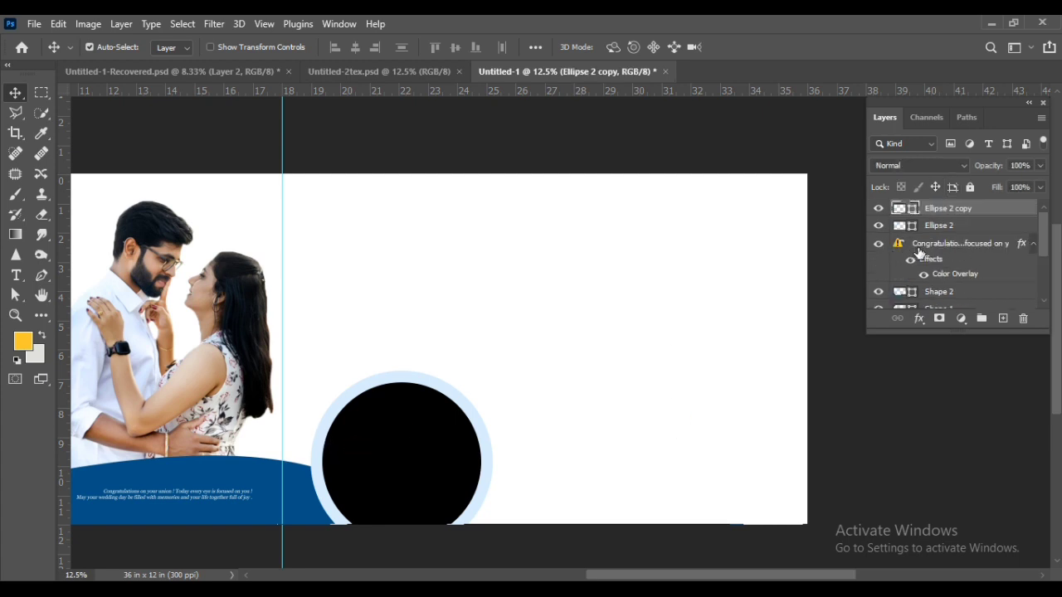
left_click(918, 245)
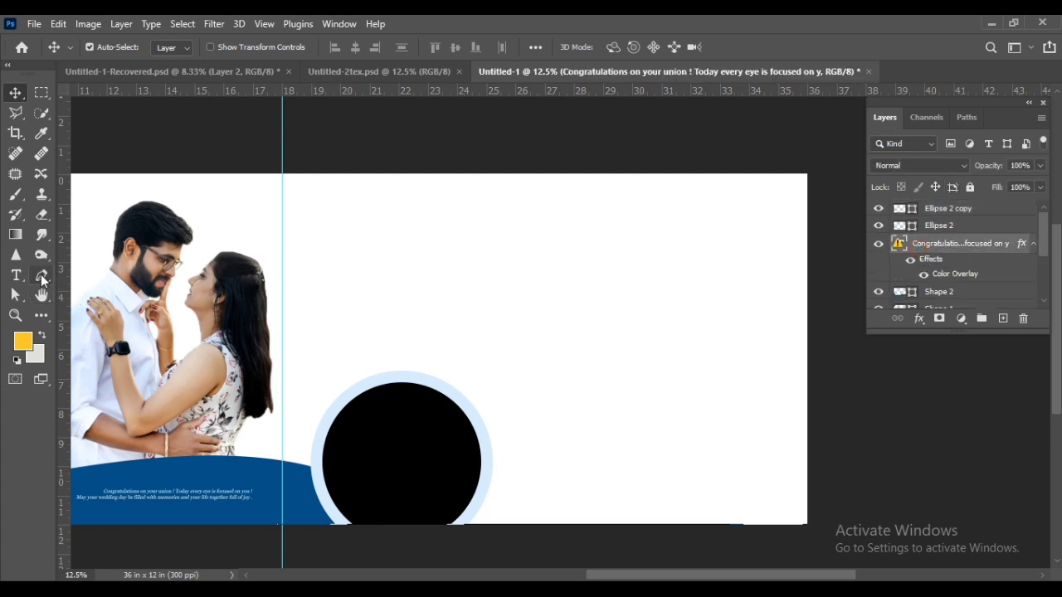
Draw a black Pen shape curving from the circle's edge to the top, enclosing the right corners
left_click(41, 274)
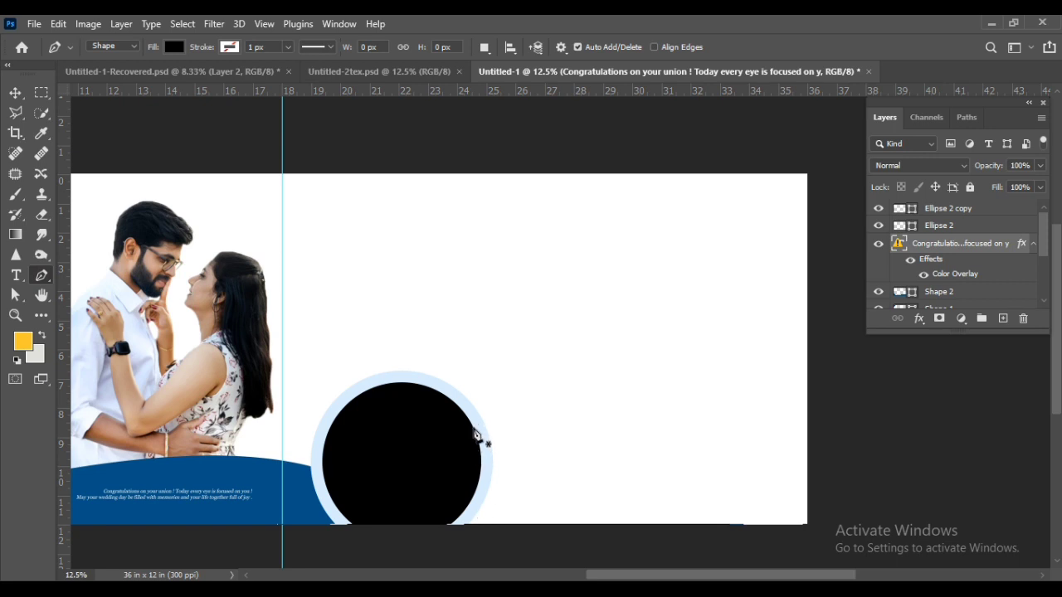
left_click(475, 432)
left_click_drag(600, 307, 704, 269)
left_click_drag(632, 178, 611, 172)
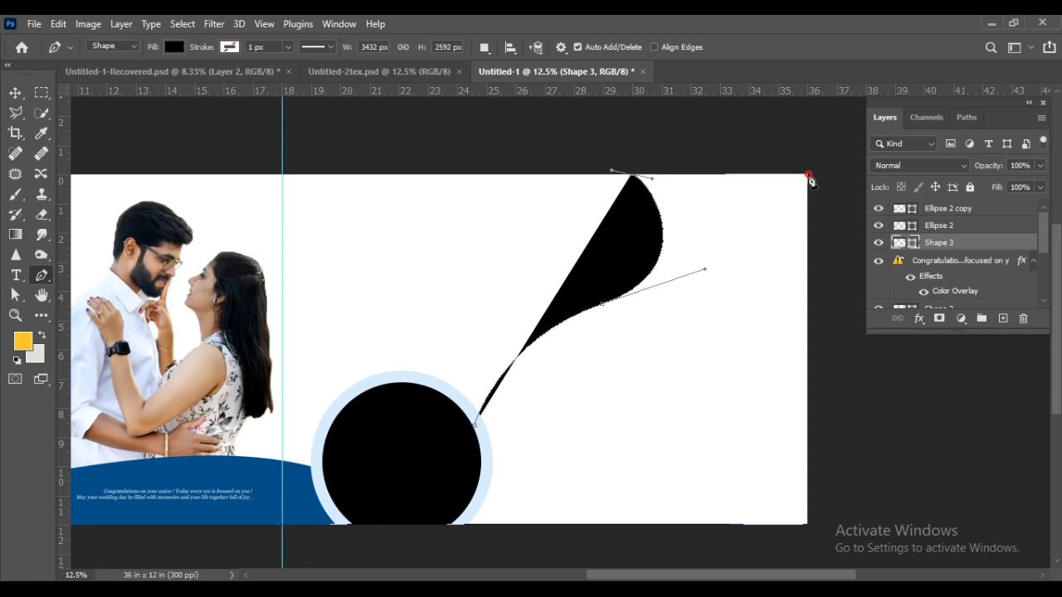
left_click(808, 176)
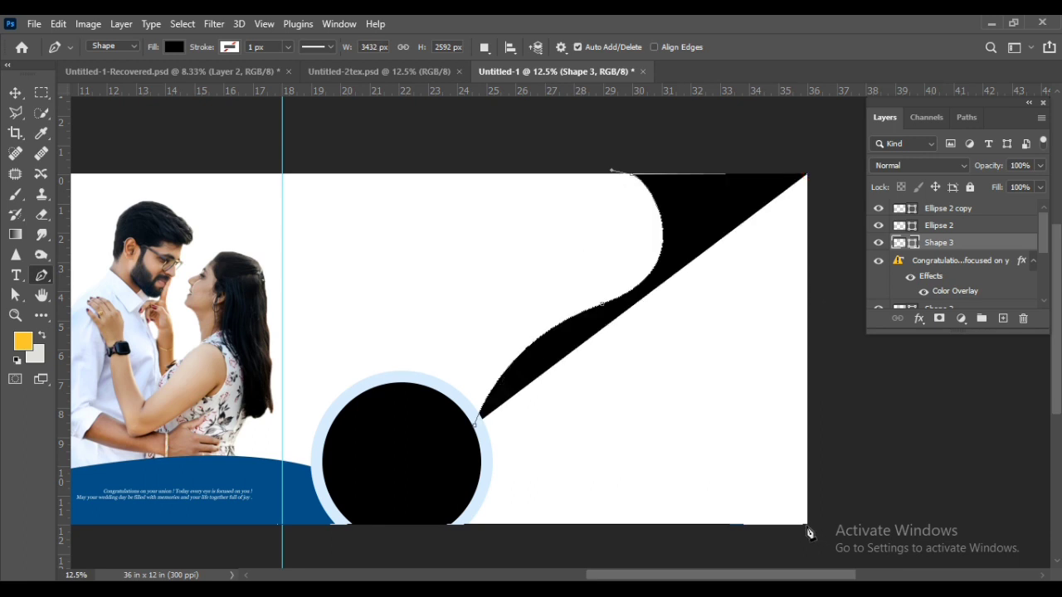
left_click(807, 525)
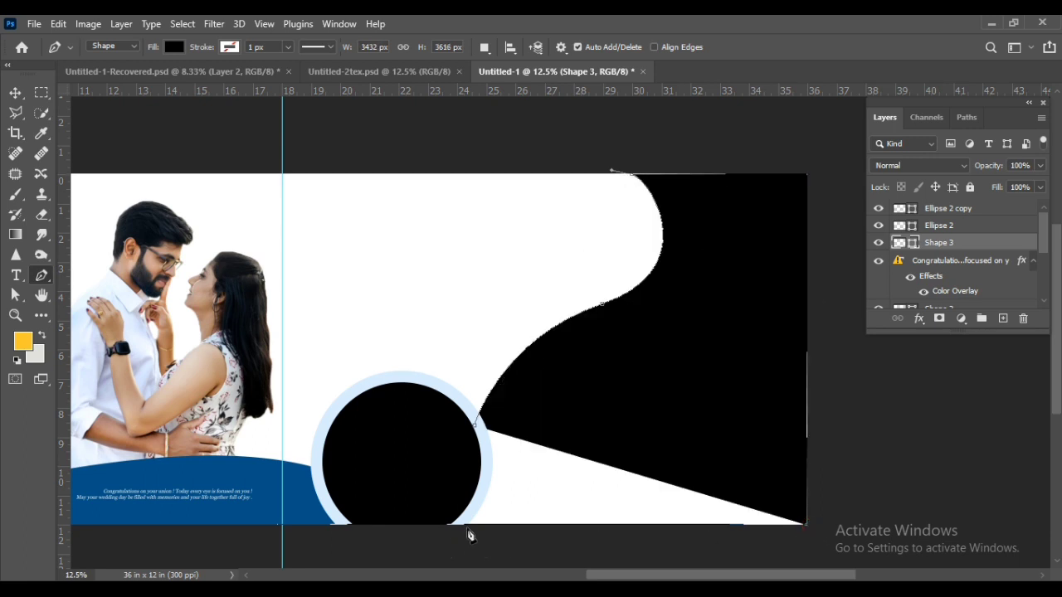
left_click(469, 532)
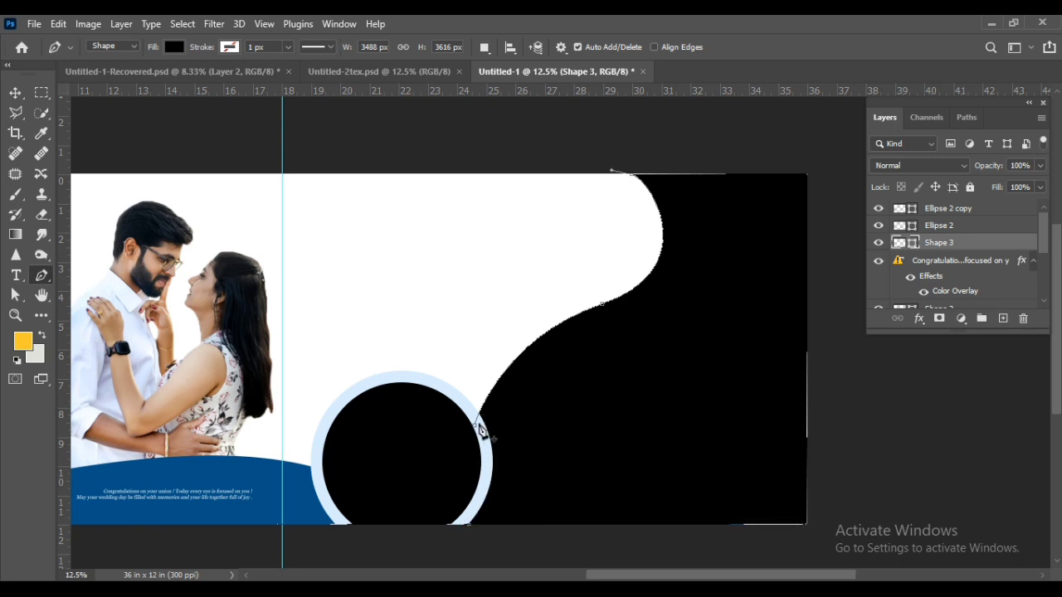
Scale the new black Shape 3 to about 104% so it overruns the top, right and bottom edges
key("v")
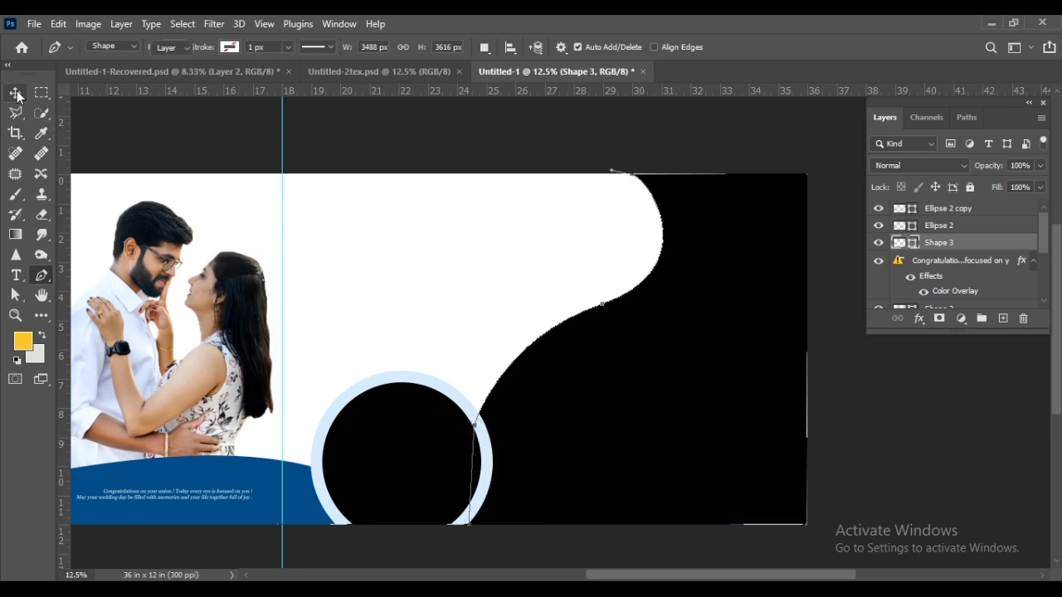
left_click(506, 230)
left_click(780, 368)
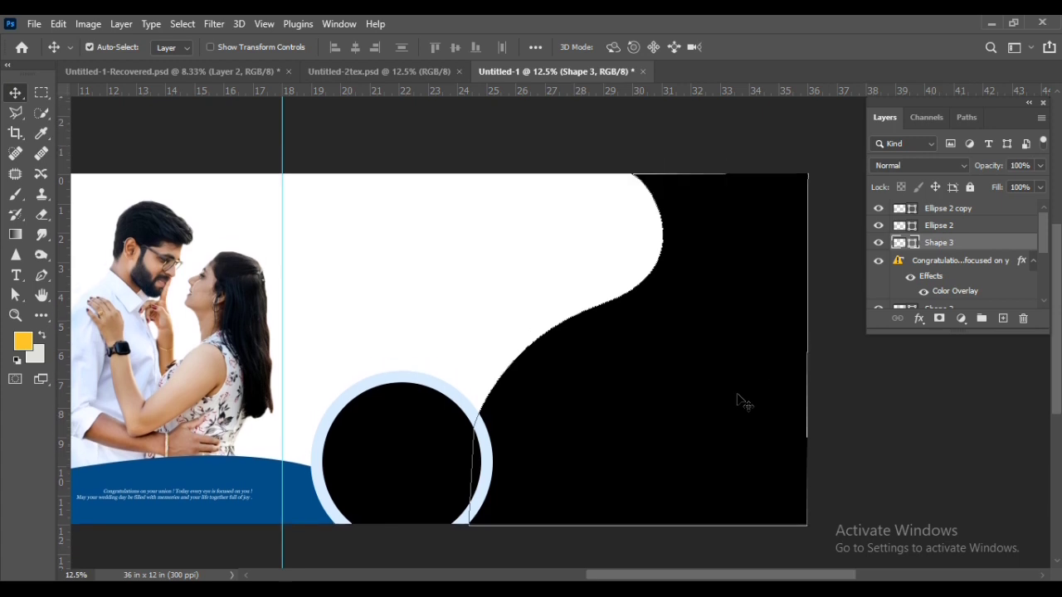
scroll(742, 402, "up", 1)
left_click(529, 299)
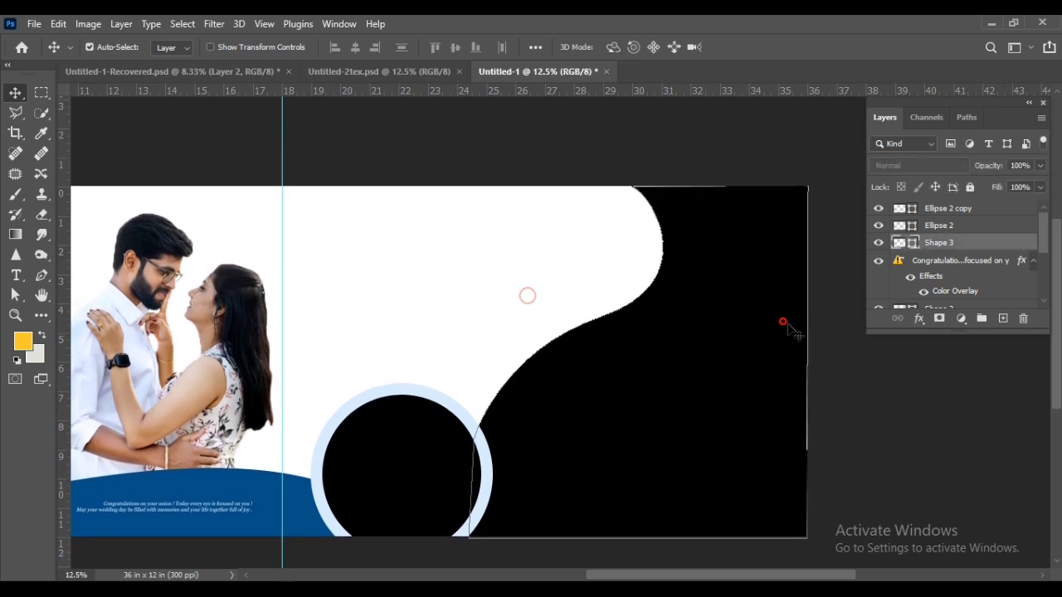
key("ctrl+t")
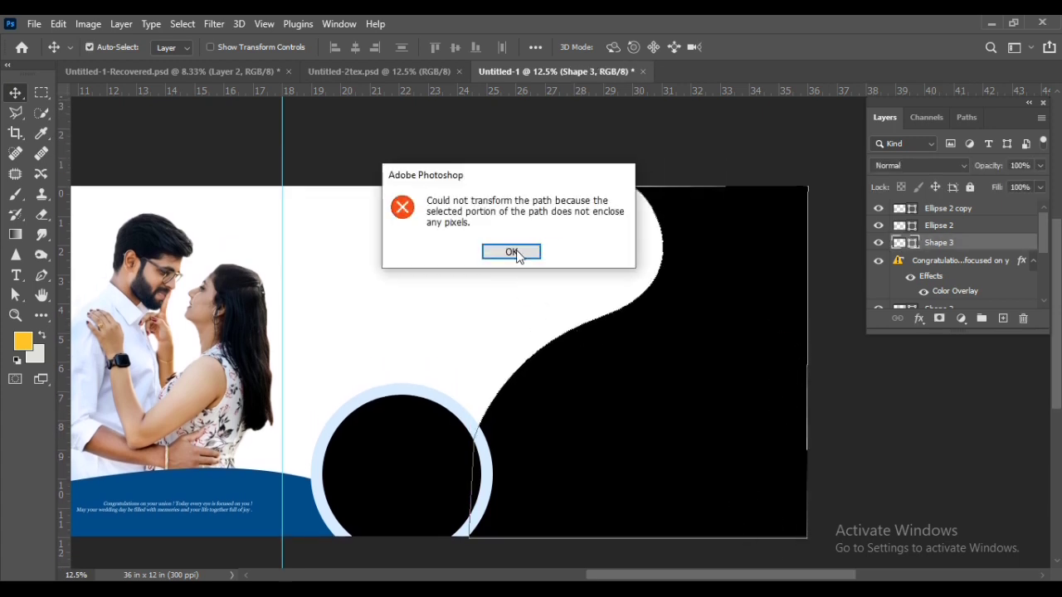
left_click(511, 251)
key("ctrl+t")
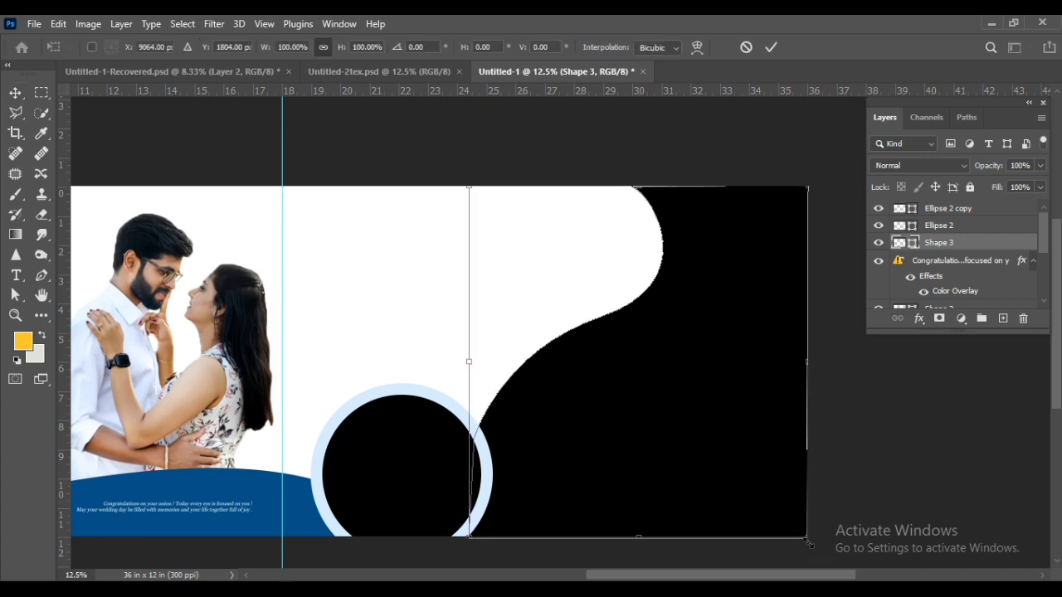
left_click_drag(808, 541, 813, 544)
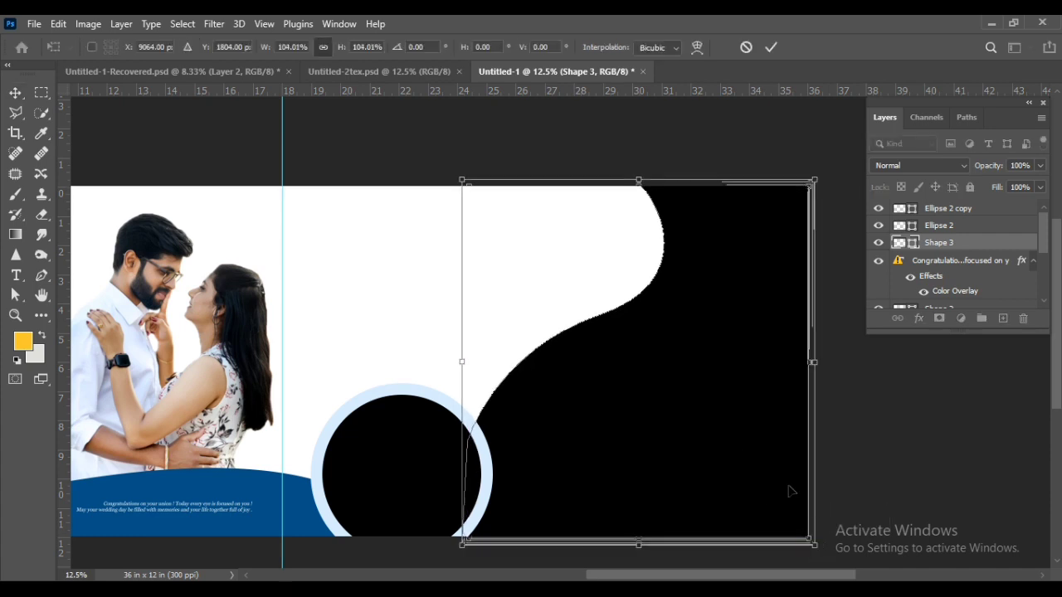
key("Return")
scroll(679, 448, "down", 1)
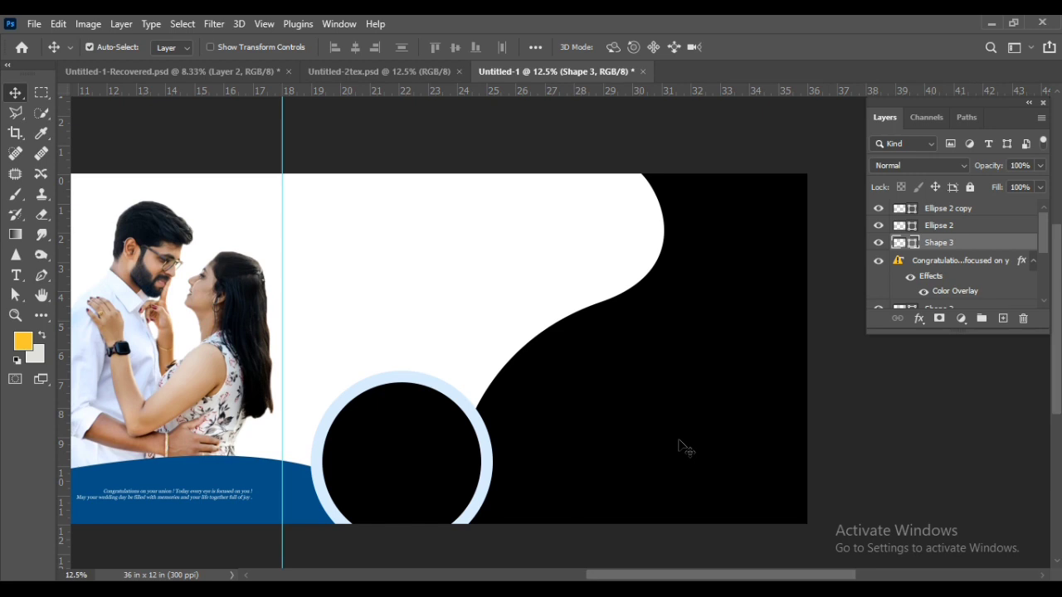
Recolour Shape 3 to blue #045187 and make a black duplicate of it
double_click(913, 243)
left_click(299, 497)
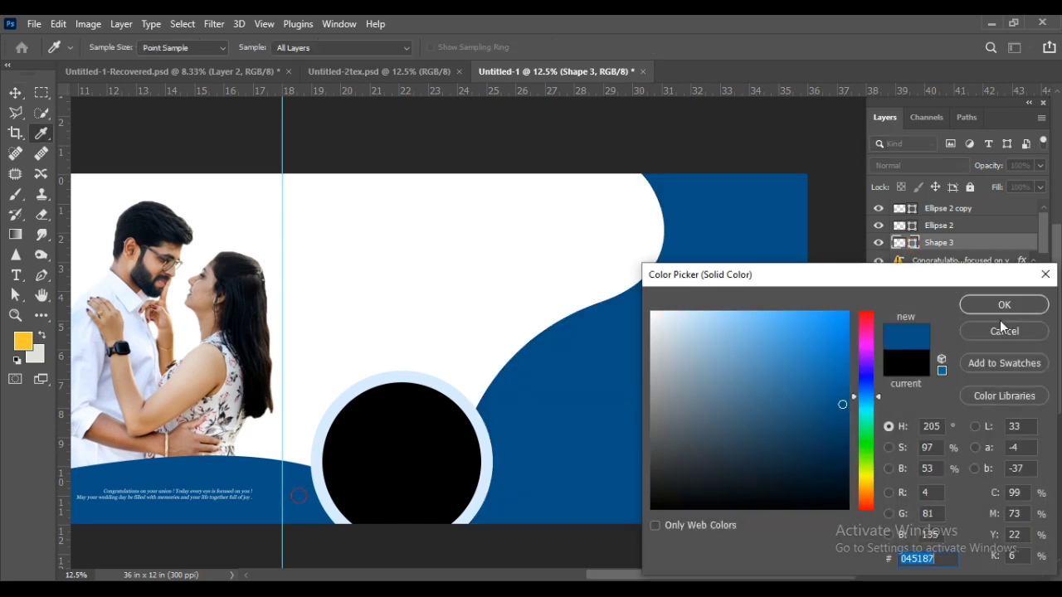
left_click(1002, 306)
key("v")
key("ctrl+j")
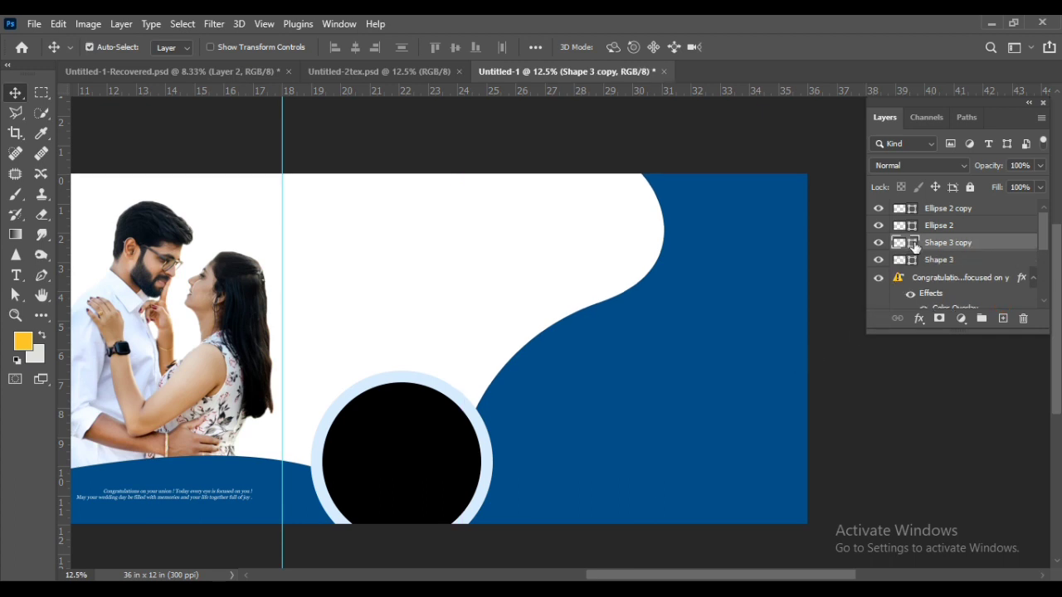
double_click(913, 243)
left_click(651, 508)
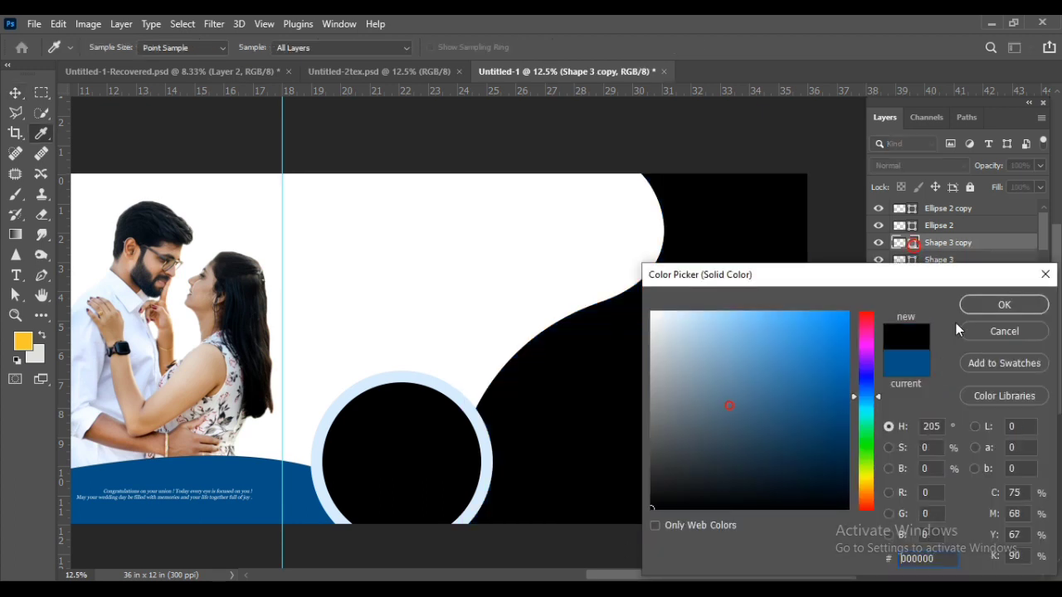
left_click(1009, 303)
Nudge and rotate the blue Shape 3 about 6° so a blue band edges the black curve
left_click(946, 261)
key("shift+Left")
key("shift+Left")
key("shift+Left")
key("shift+Left")
key("shift+Left")
key("shift+Left")
key("shift+Left")
key("shift+Left")
key("shift+Left")
key("shift+Left")
key("shift+Left")
key("ctrl+t")
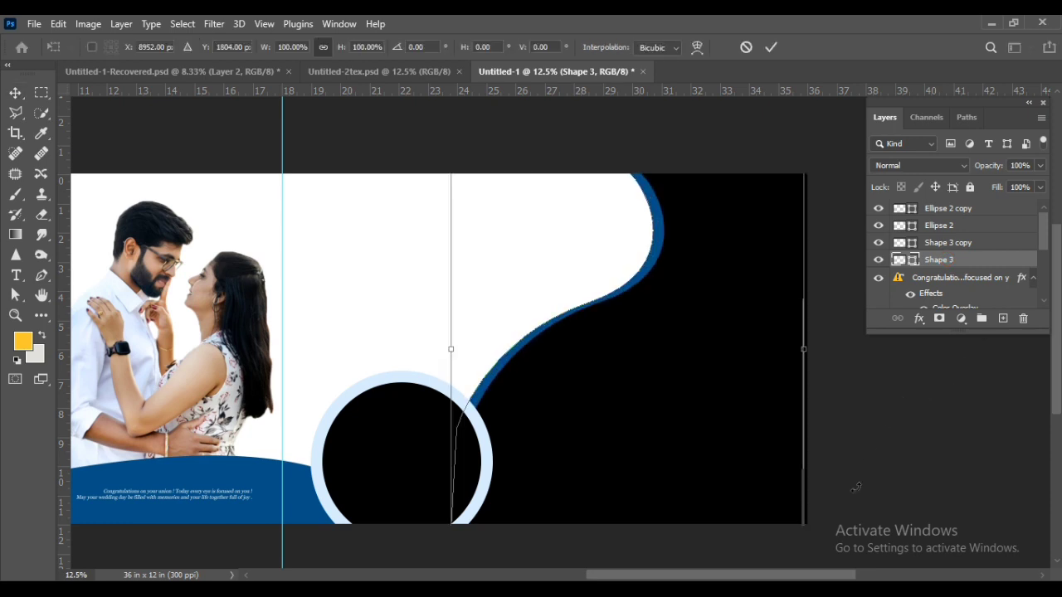
left_click_drag(830, 532, 803, 545)
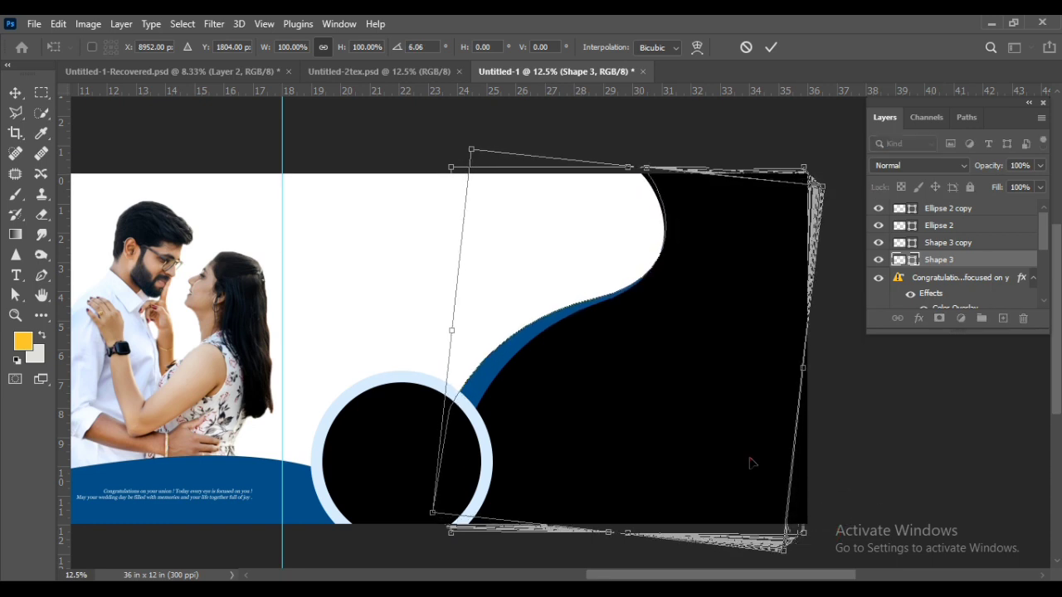
left_click_drag(758, 458, 749, 458)
key("Escape")
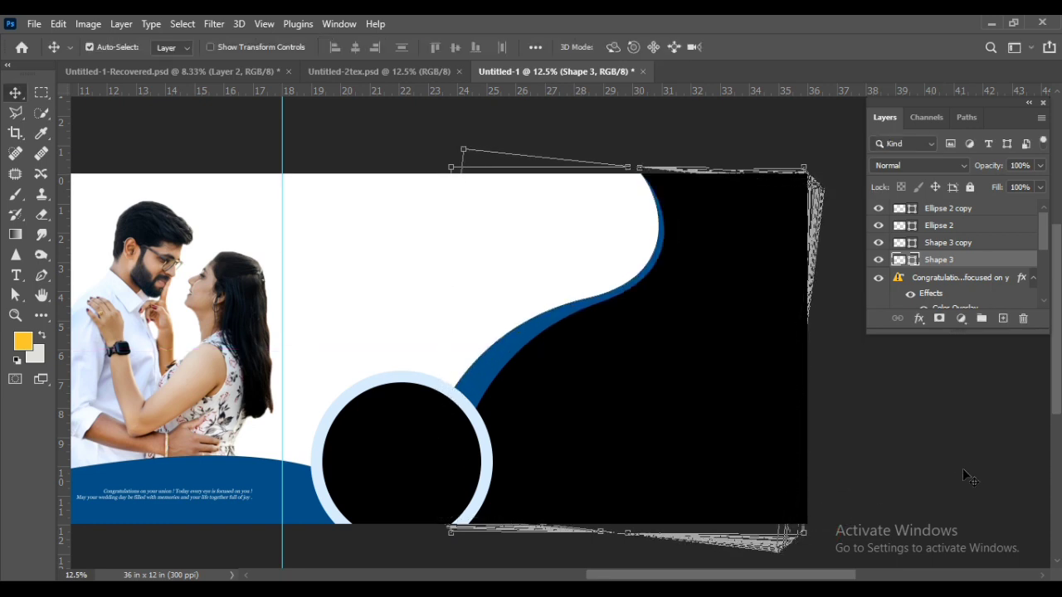
Select the black Shape 3 copy and drag the orange-dress couple photo from the wedding folder into Photoshop
key("ctrl")
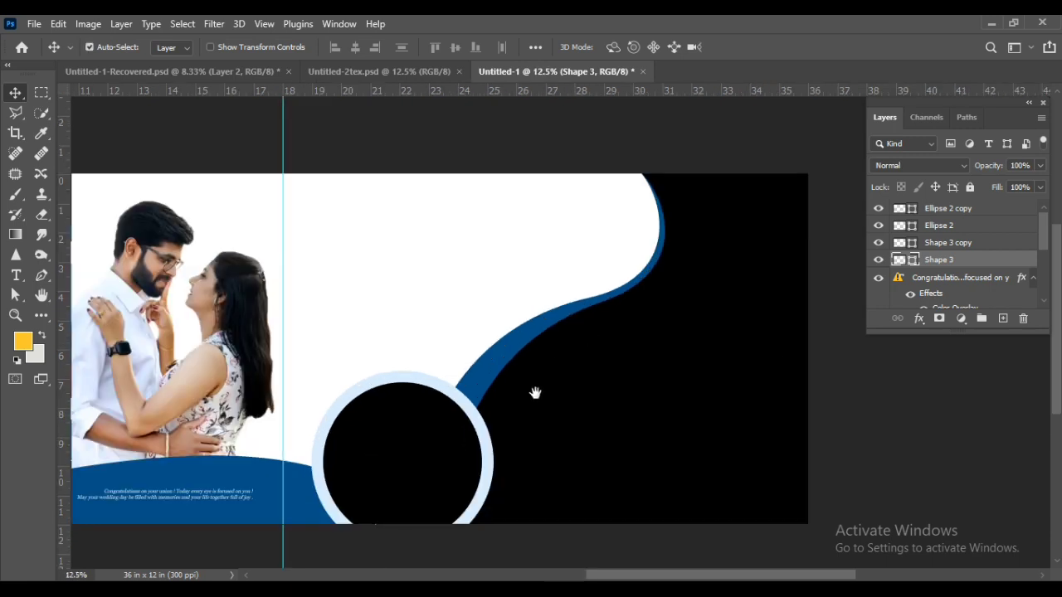
left_click_drag(535, 392, 633, 399)
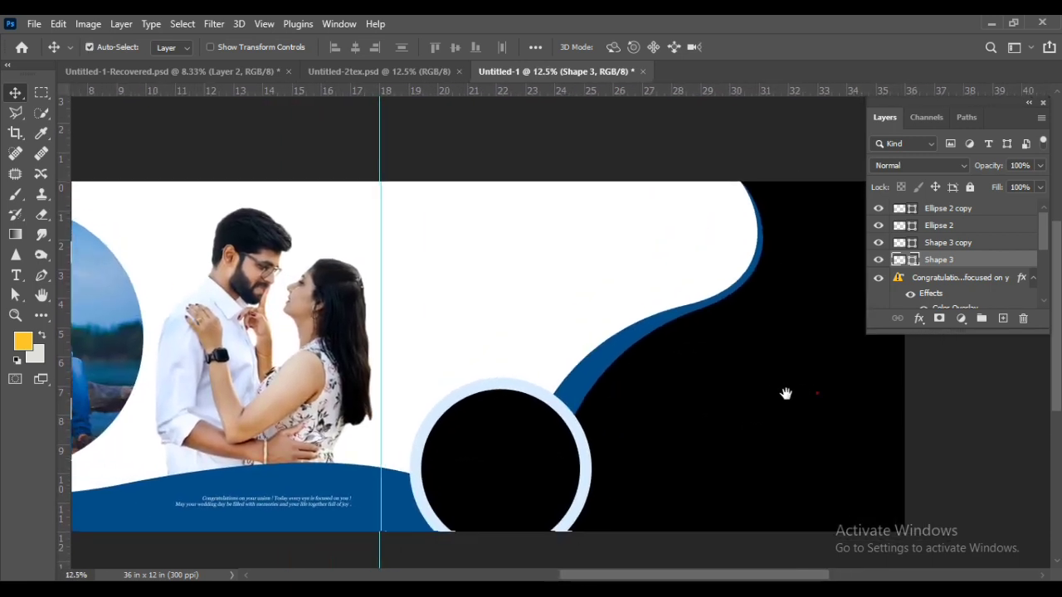
left_click_drag(786, 393, 701, 393)
left_click(730, 363)
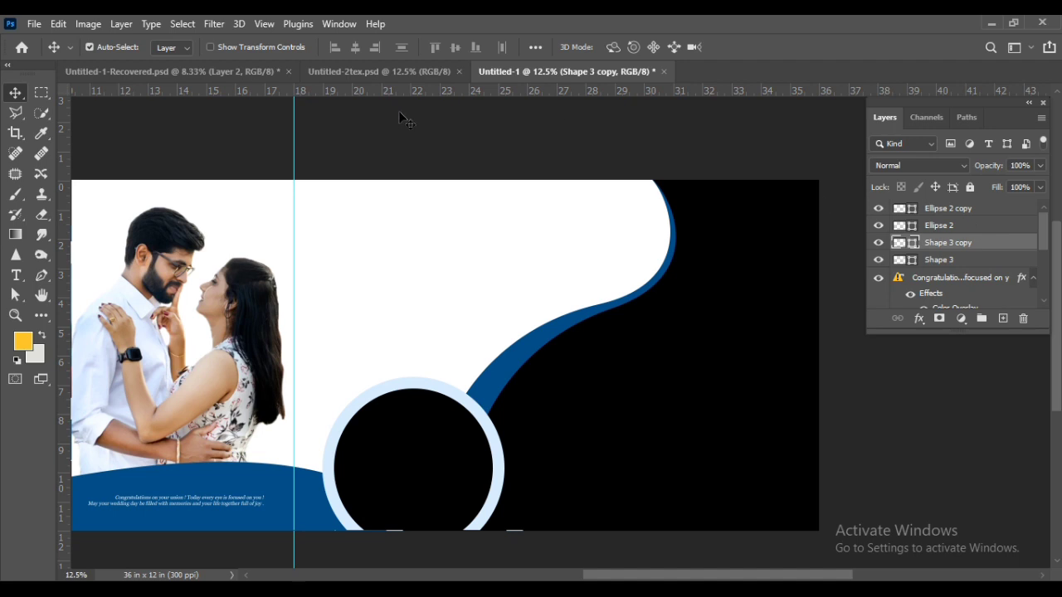
key("alt+Tab")
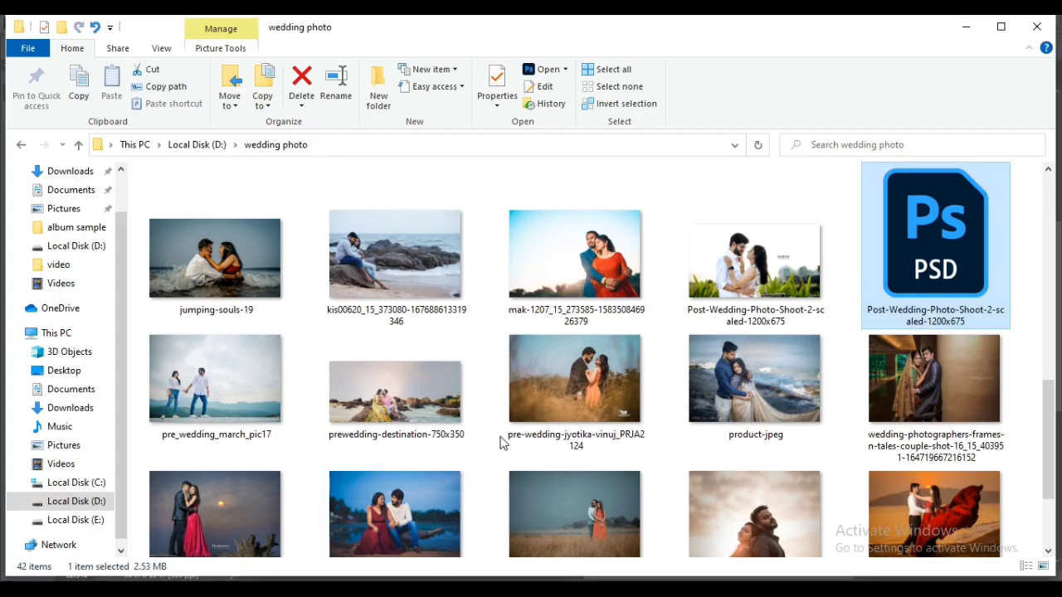
left_click_drag(572, 253, 431, 554)
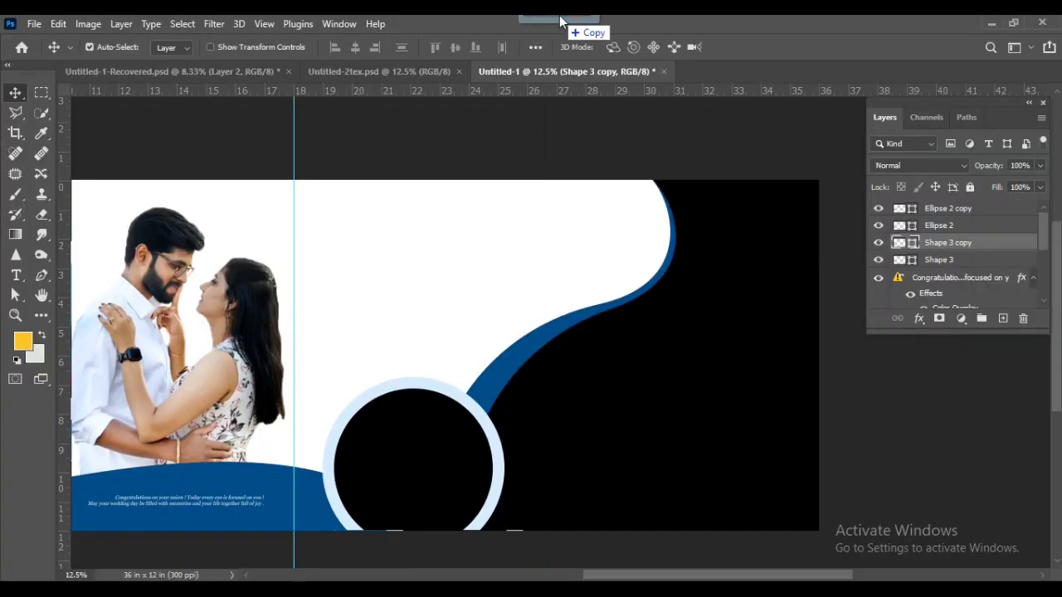
Carry the orange-dress couple photo over the Untitled-1 album canvas
left_click_drag(432, 554, 585, 71)
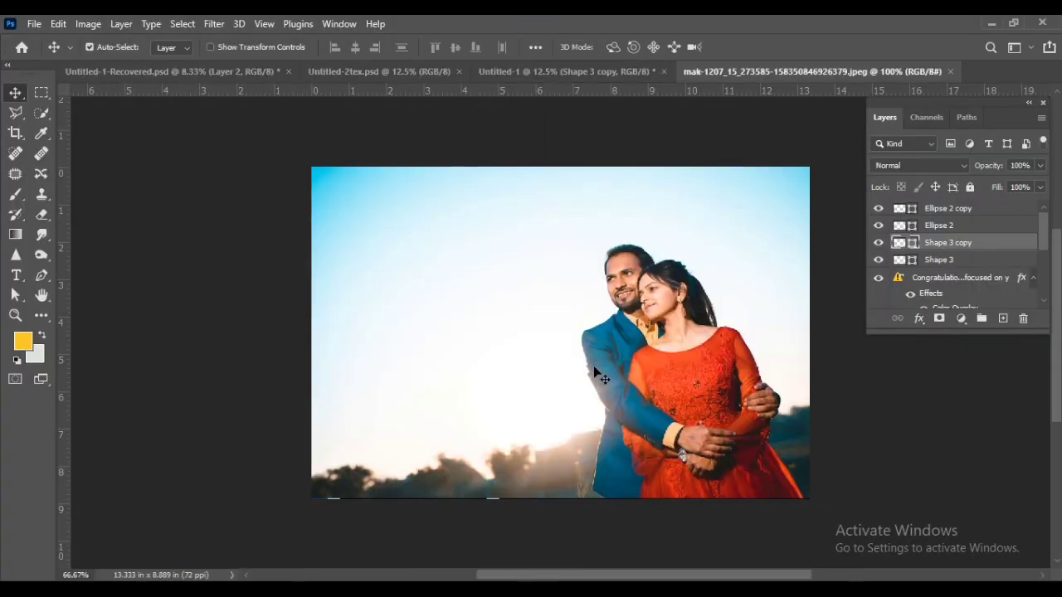
scroll(407, 162, "up", 1)
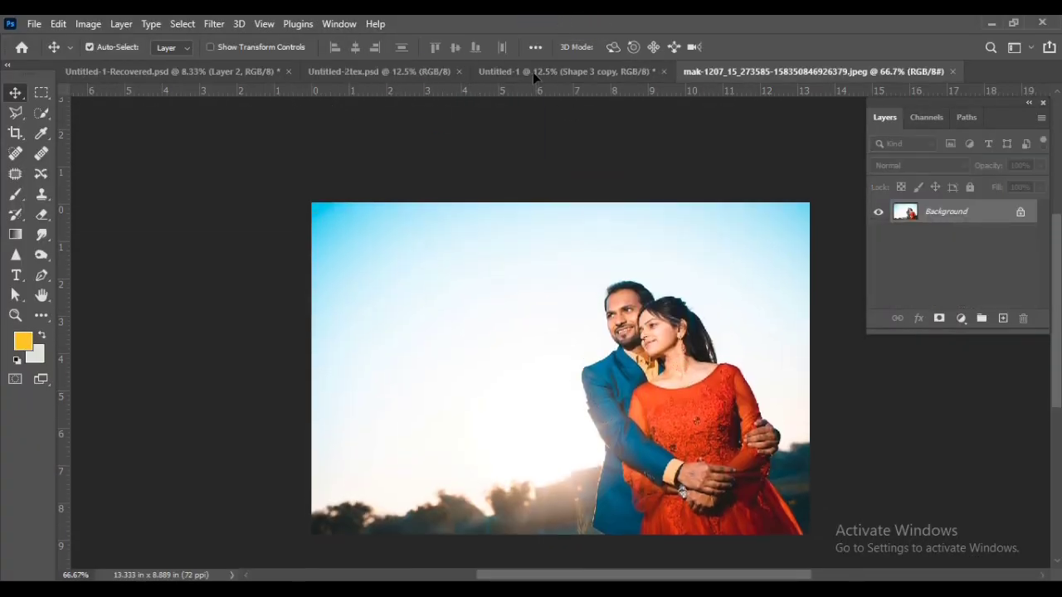
left_click_drag(532, 73, 864, 413)
mouse_move(635, 402)
left_mouse_down()
mouse_move(535, 390)
mouse_move(544, 399)
left_mouse_up()
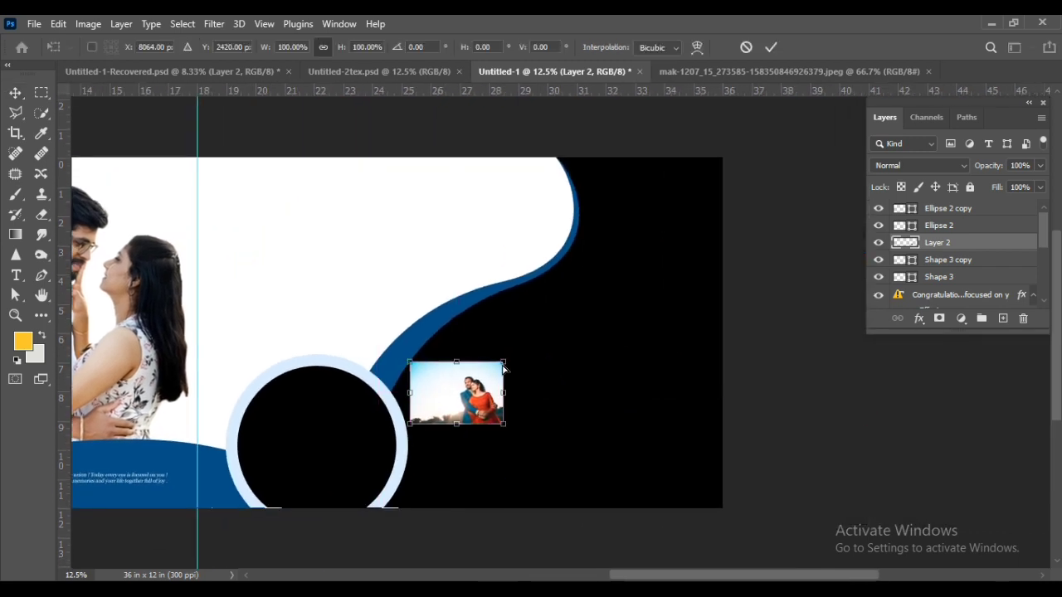
Drop it in as Layer 2, enlarge it to about 564% across the right page, and nudge it left
left_click_drag(515, 353, 711, 225)
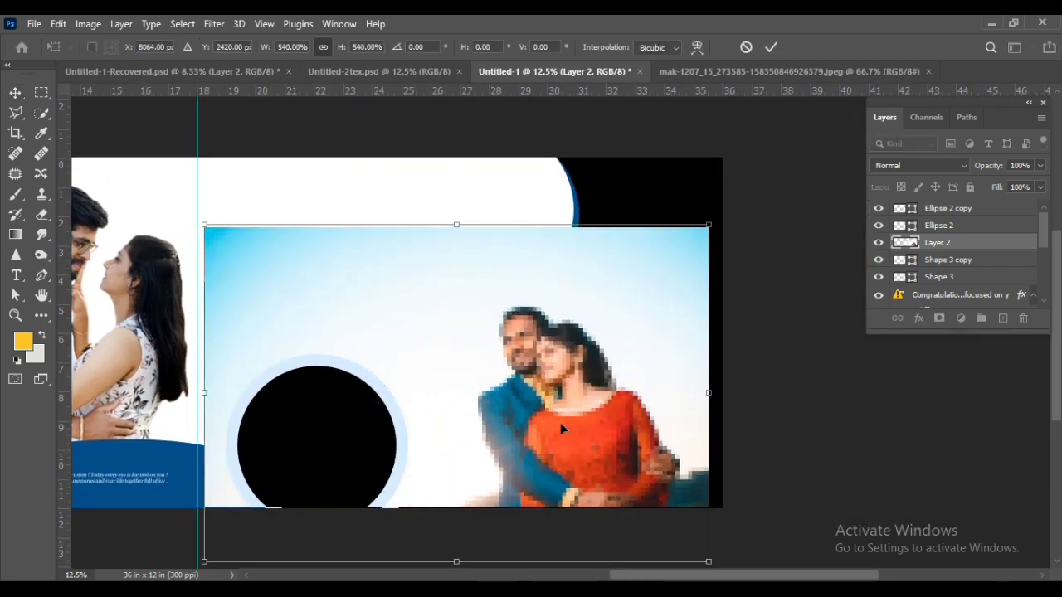
left_click_drag(494, 483, 564, 424)
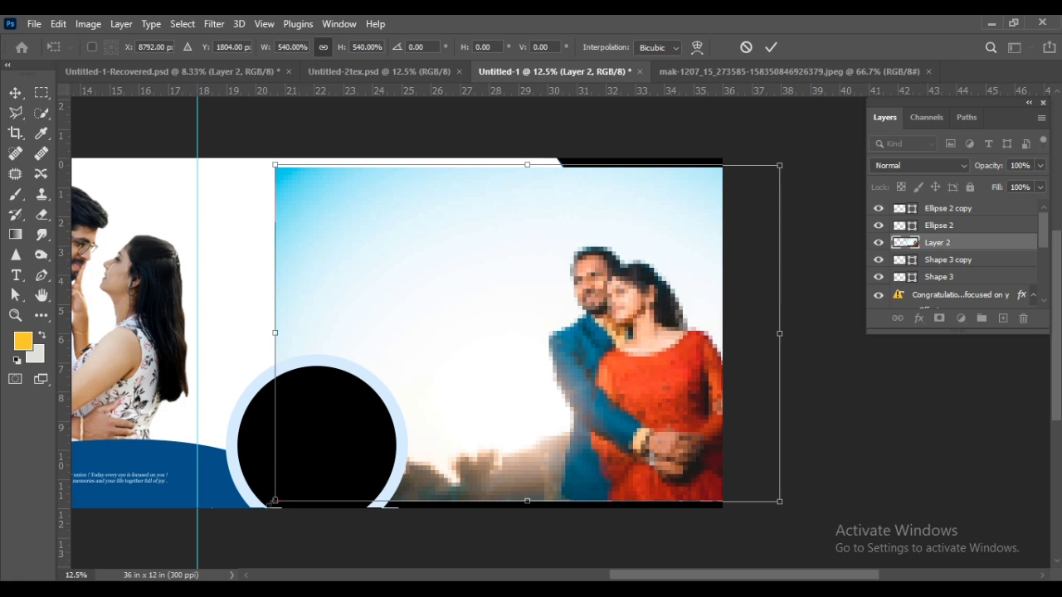
left_click_drag(276, 498, 264, 507)
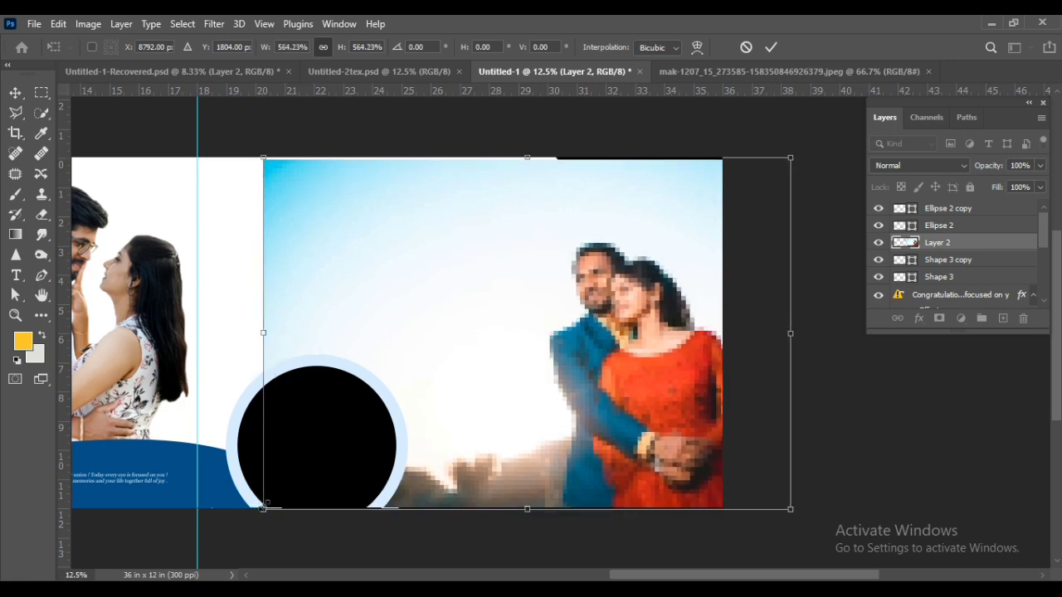
key("Return")
left_click_drag(630, 451, 614, 459)
Clip Layer 2 into the black S-curve shape, nudge it down into place, then select Shape 3
right_click(959, 240)
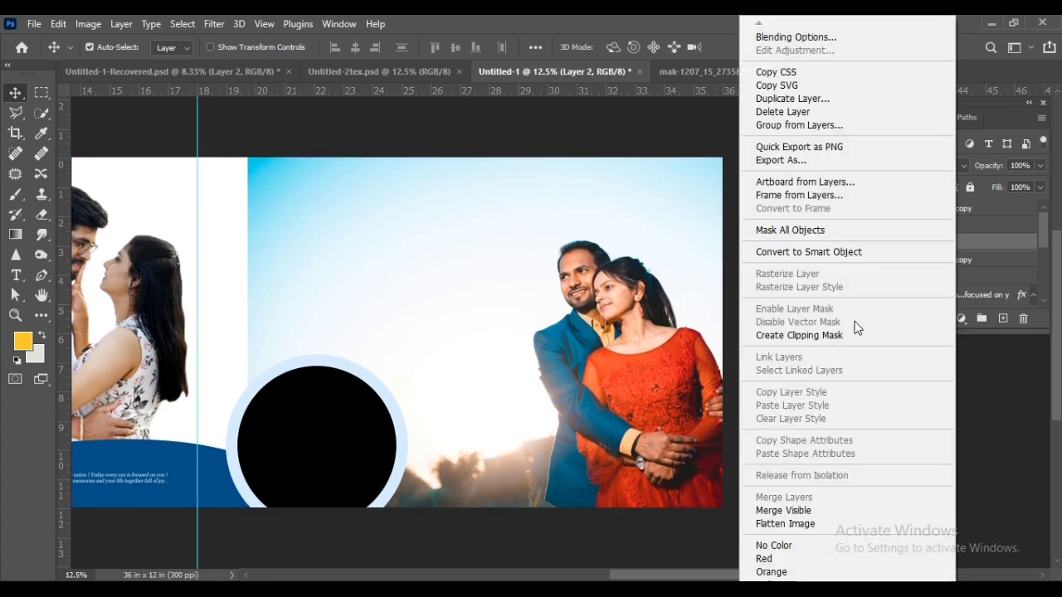
left_click(799, 336)
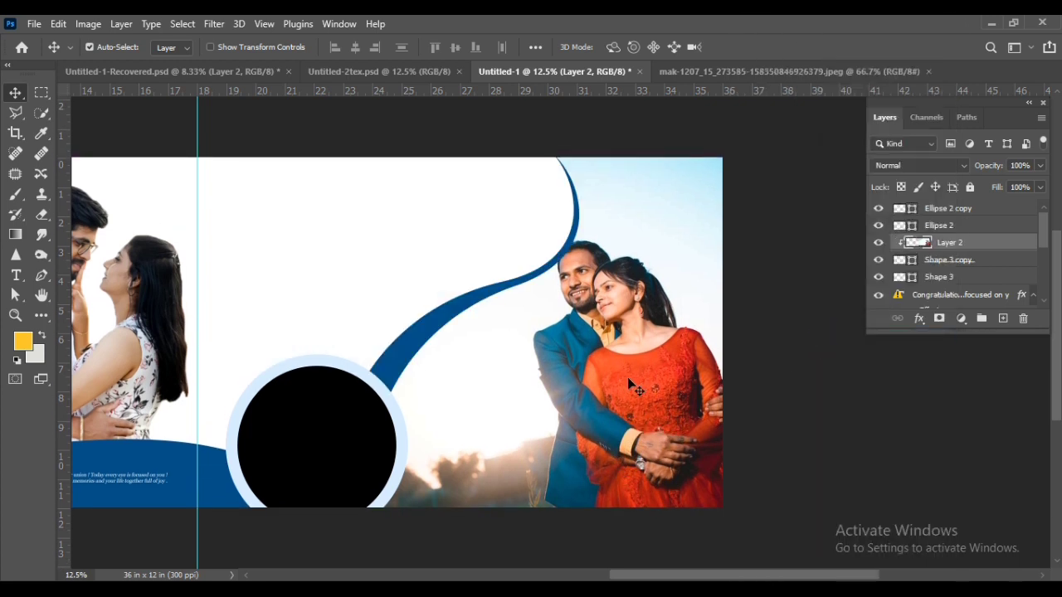
left_click_drag(628, 378, 628, 396)
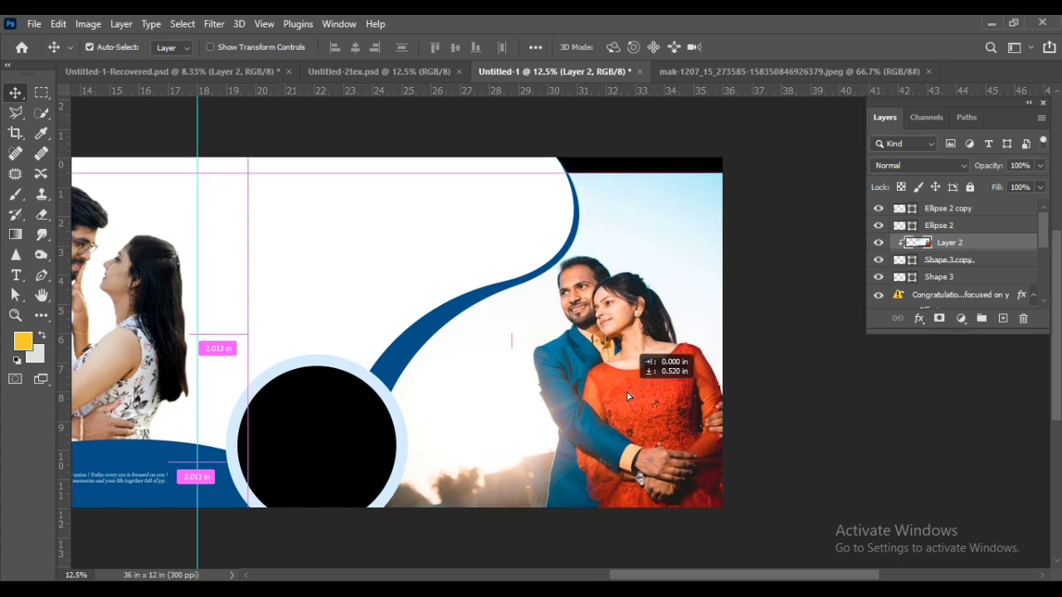
left_click_drag(628, 397, 603, 396)
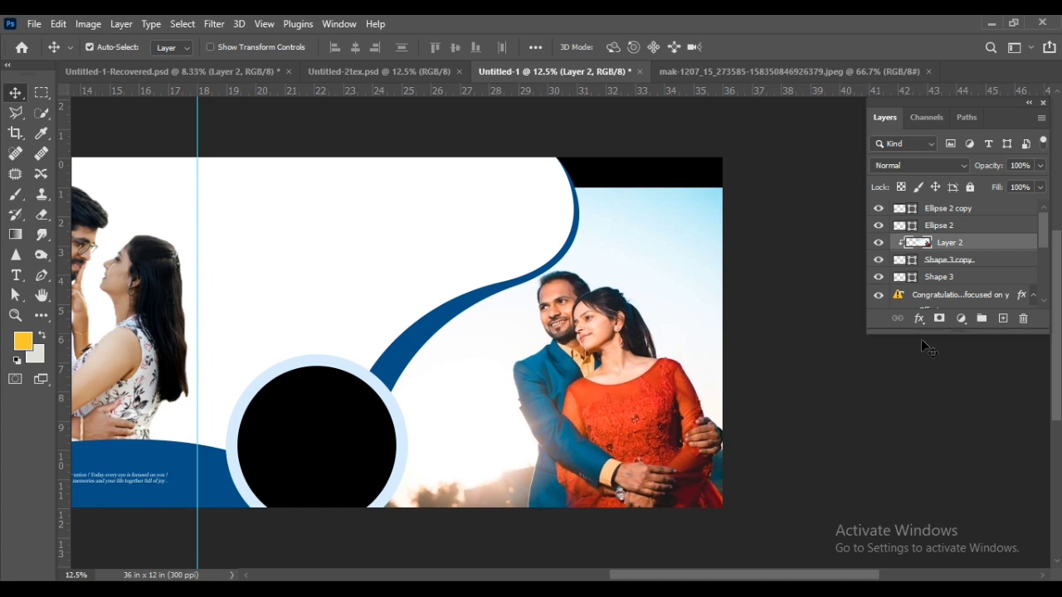
left_click(560, 259)
scroll(928, 287, "down", 1)
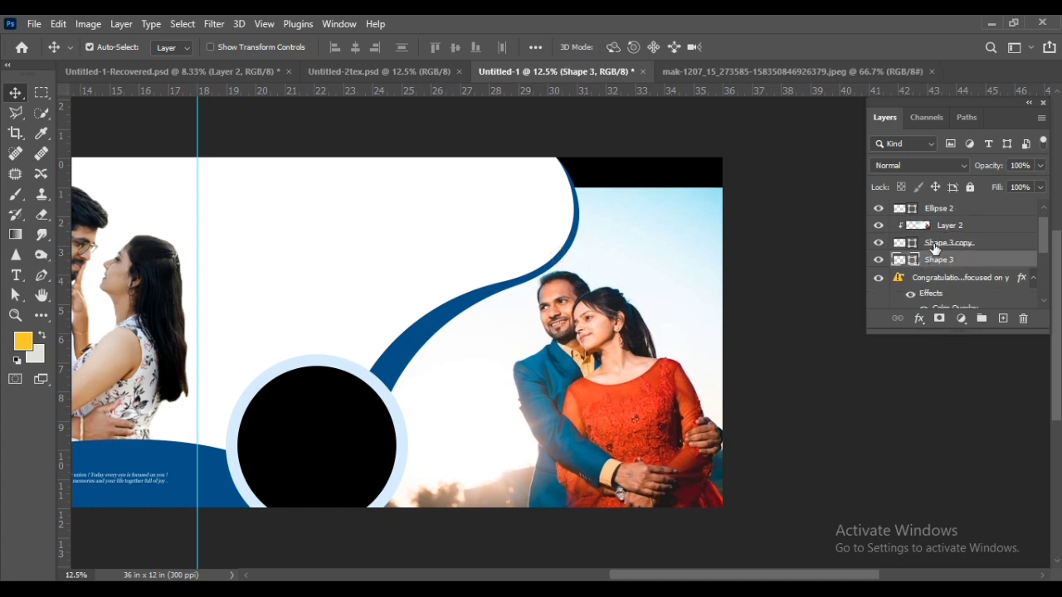
Nudge Shape 3 and Shape 3 copy left, then move the couple photo up and right
left_click(934, 244, "shift")
key("shift+Left")
key("shift+Left")
key("shift+Left")
key("shift+Left")
key("shift+Left")
key("shift+Left")
key("shift+Left")
key("shift+Left")
key("shift+Left")
key("shift+Left")
key("shift+Left")
key("shift+Left")
key("shift+Left")
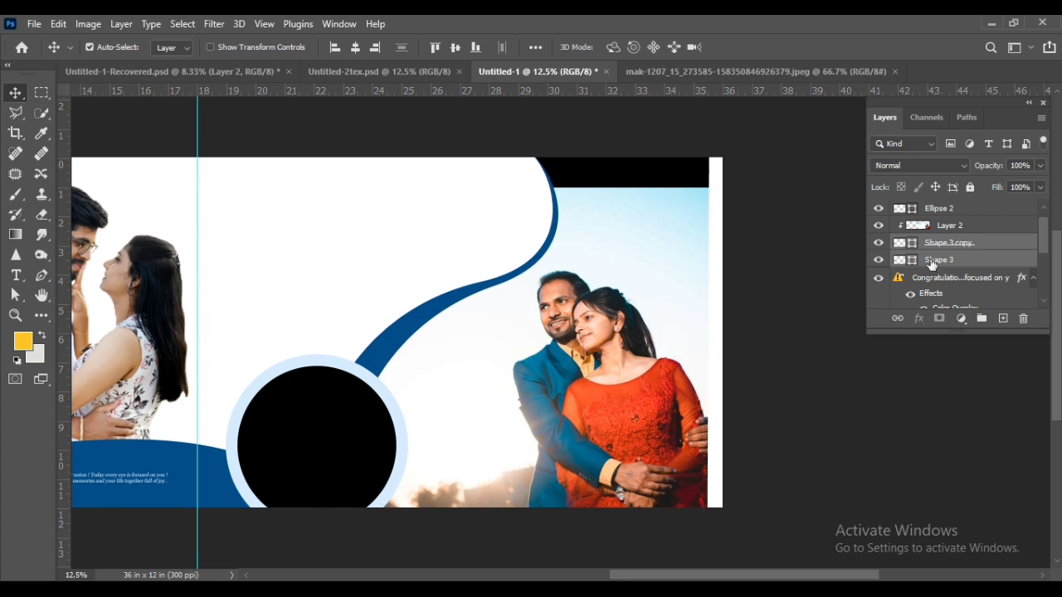
left_click(950, 243)
left_click_drag(606, 345, 685, 265)
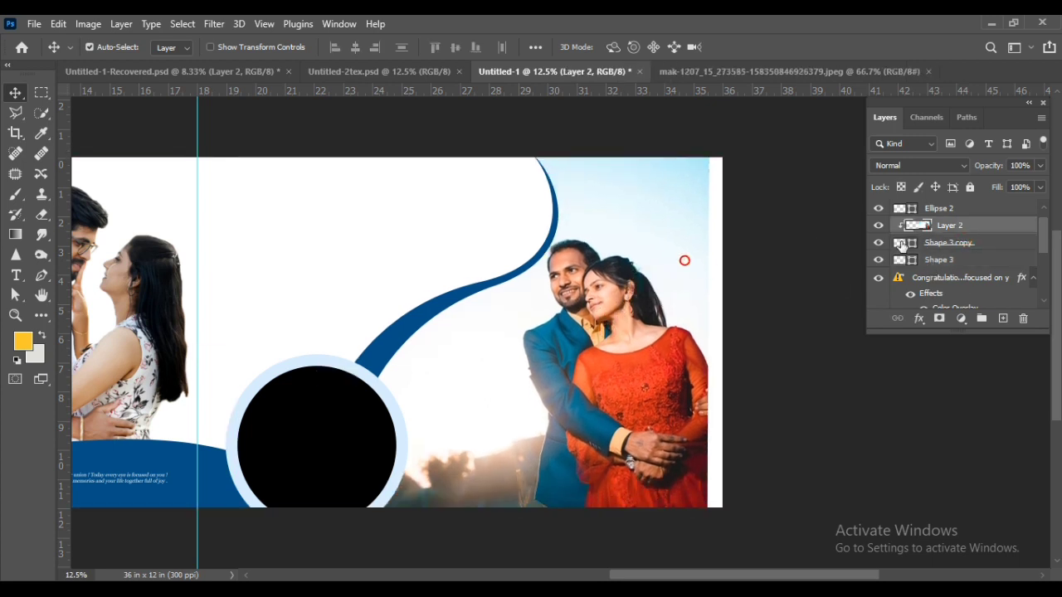
Push Shape 3 copy's right-edge anchor points out to the right page edge
left_click(918, 248)
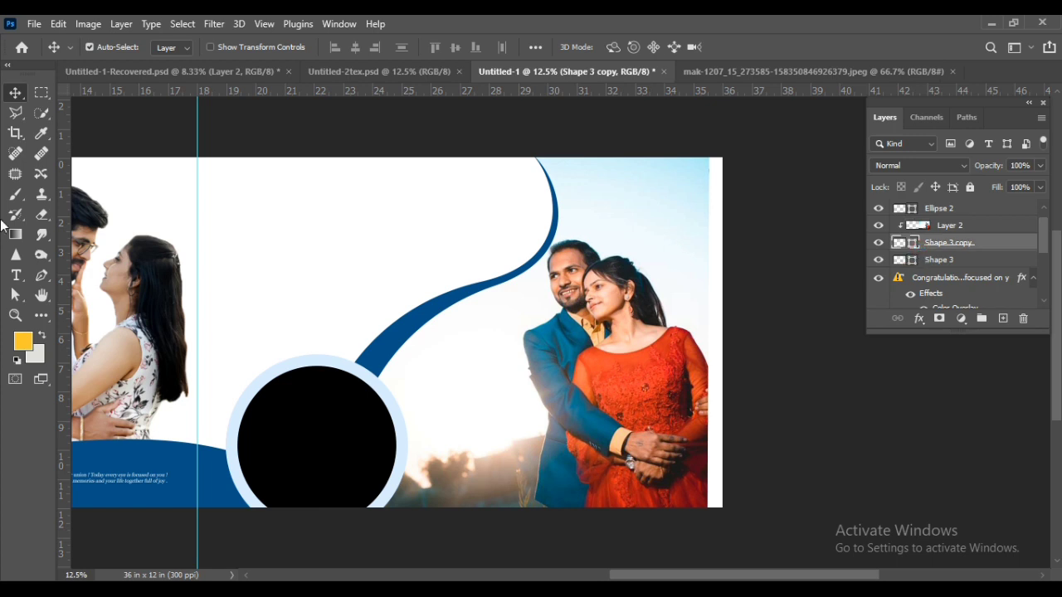
left_click(12, 300)
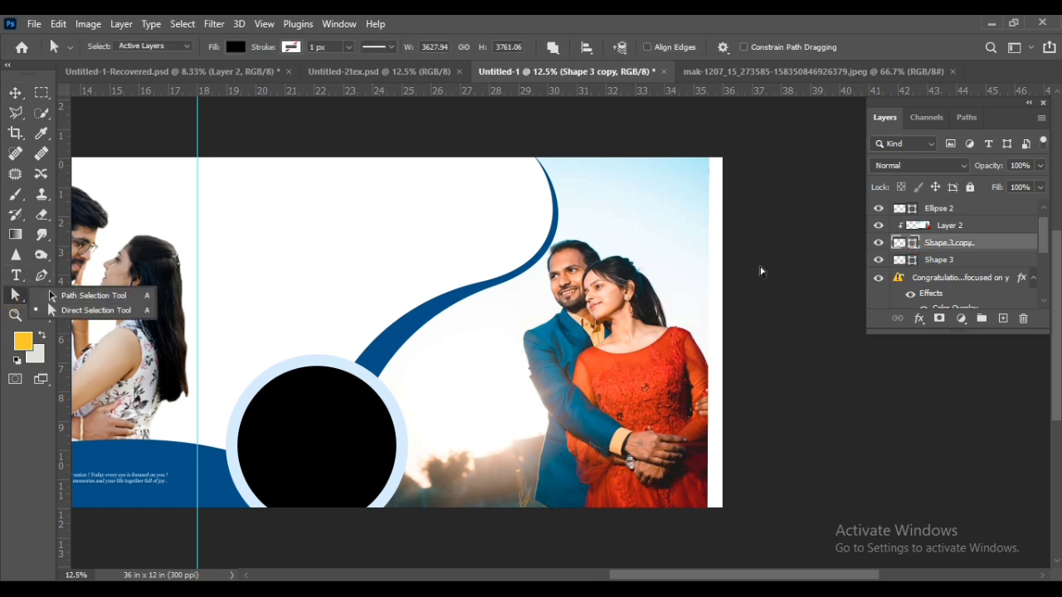
scroll(697, 282, "down", 1)
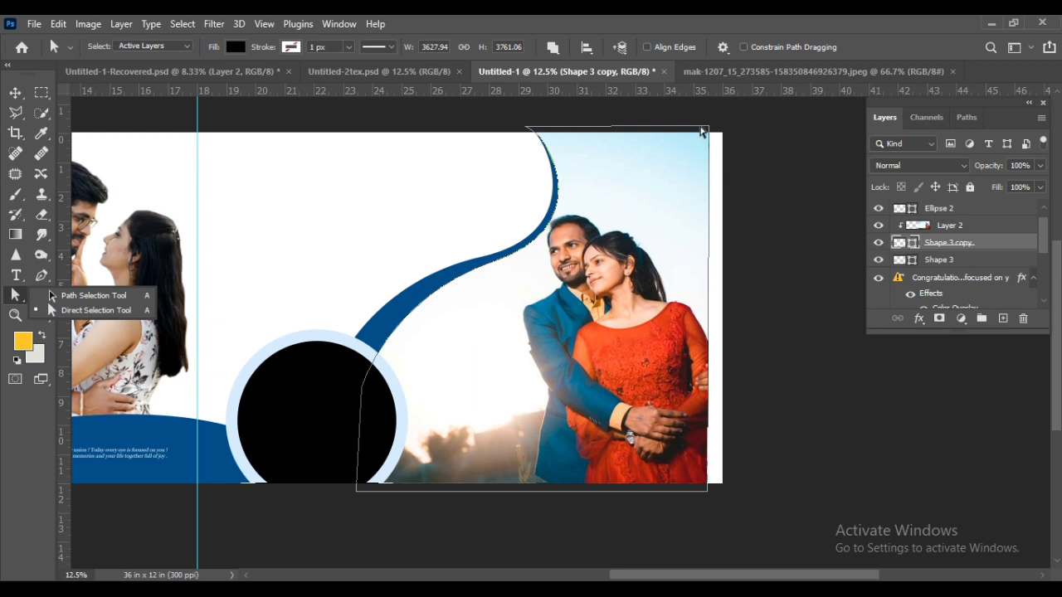
left_click(708, 129)
left_click_drag(707, 120, 726, 506)
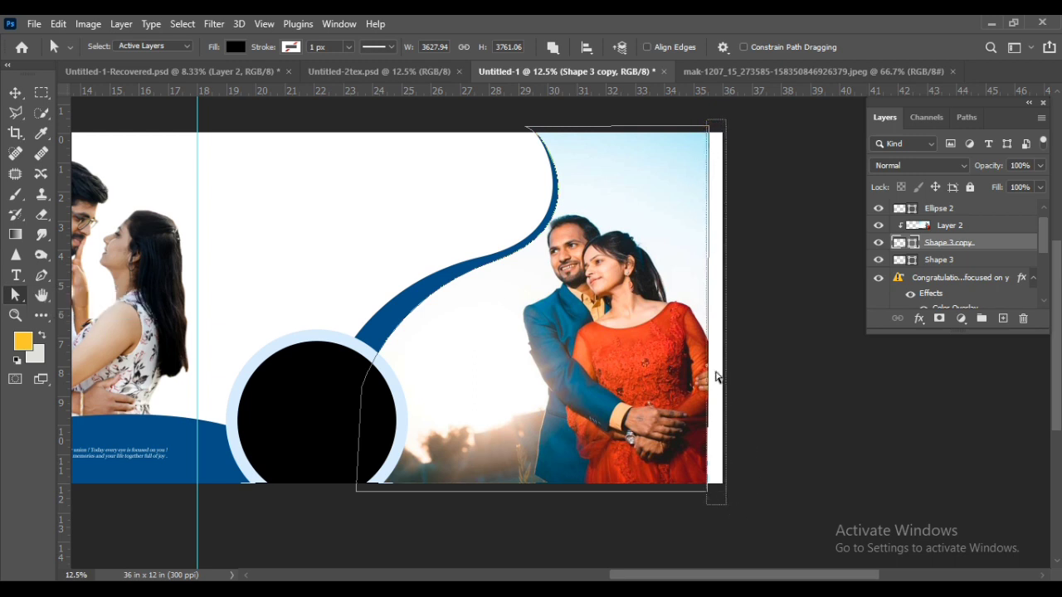
key("Right")
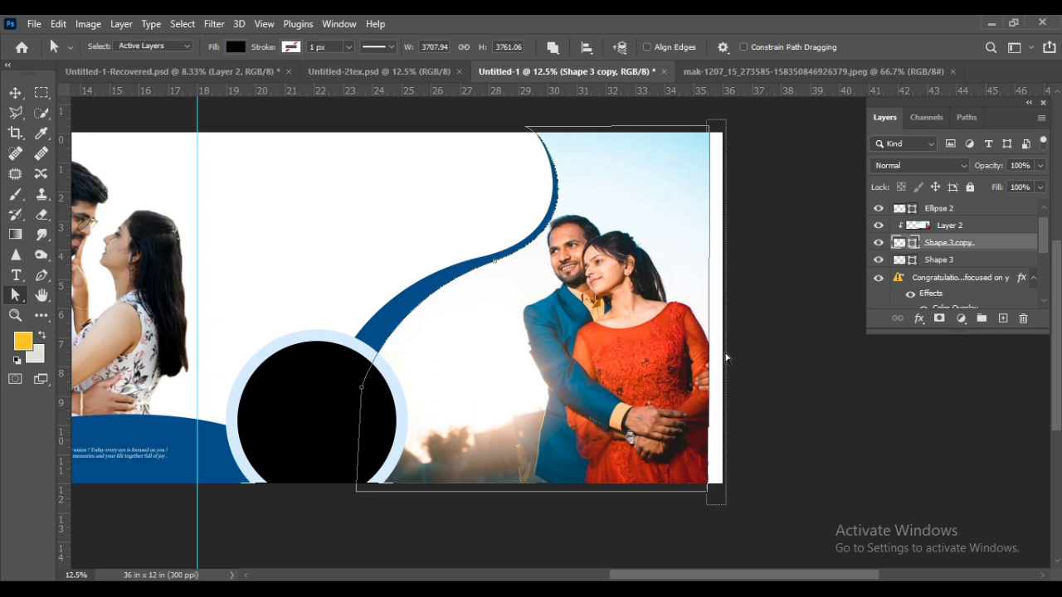
key("Right")
key("Right")
key("Right")
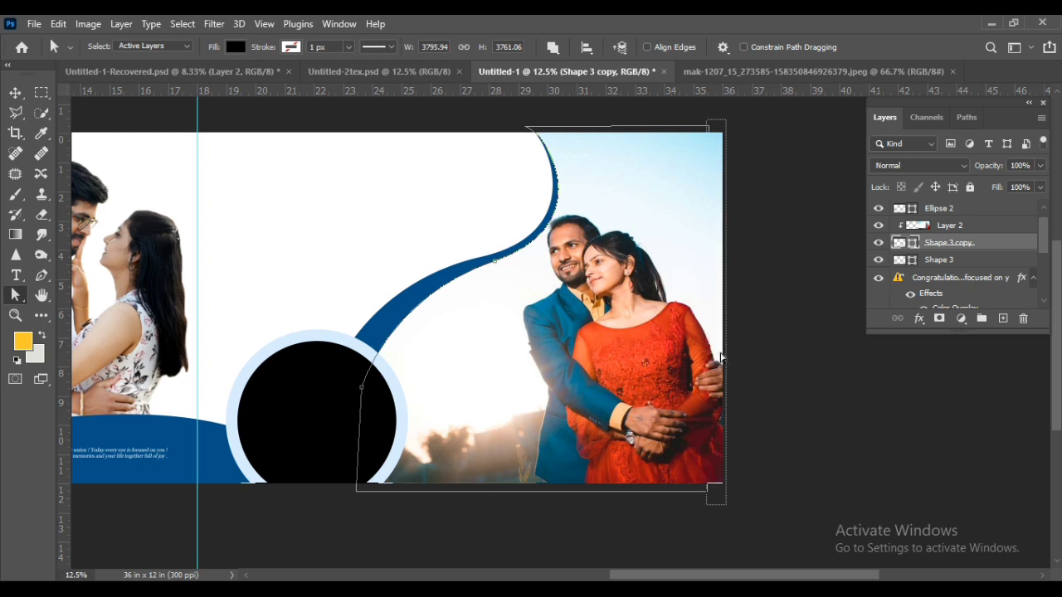
left_click(15, 92)
scroll(503, 360, "up", 2)
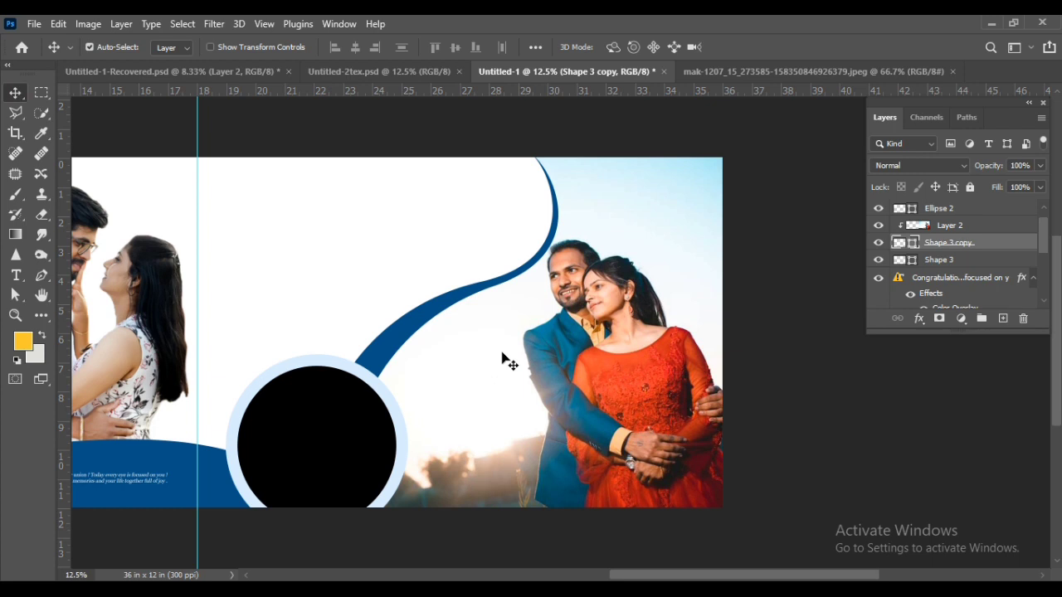
scroll(502, 360, "down", 1)
Duplicate the Ellipse 2 bottom circle and close the separately opened couple photo
left_click_drag(453, 360, 490, 362)
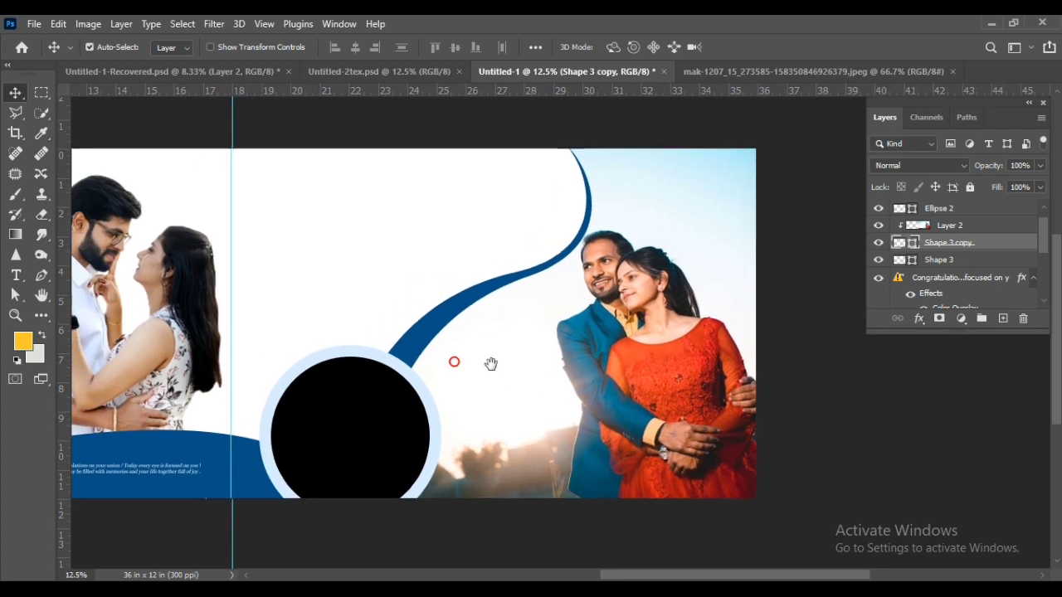
mouse_move(300, 429)
left_mouse_down()
mouse_move(438, 448)
mouse_move(481, 467)
left_mouse_up()
left_click_drag(455, 383, 464, 392)
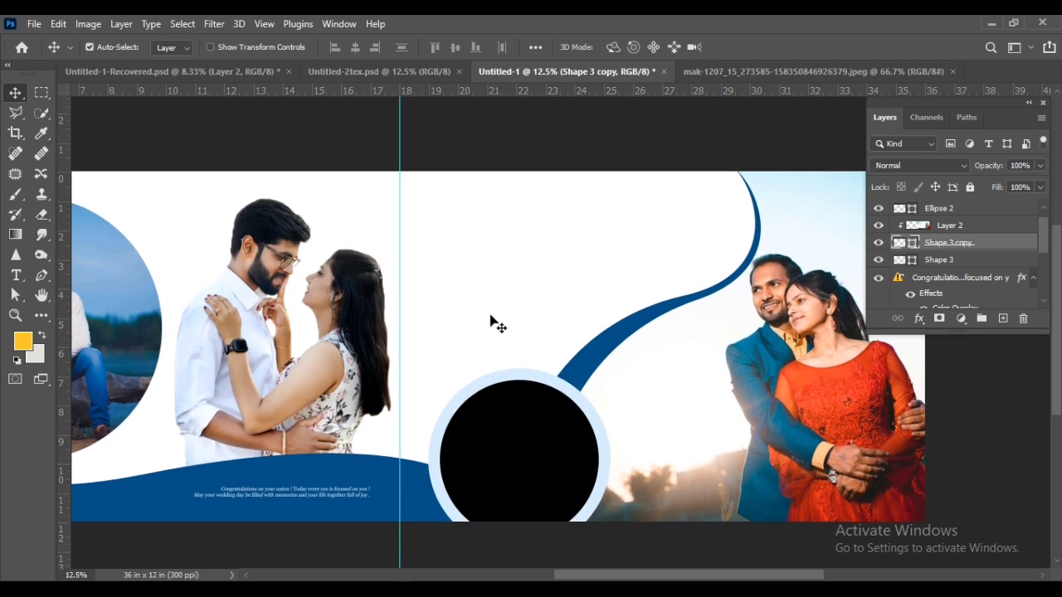
left_click(571, 476, "alt")
scroll(564, 473, "down", 1)
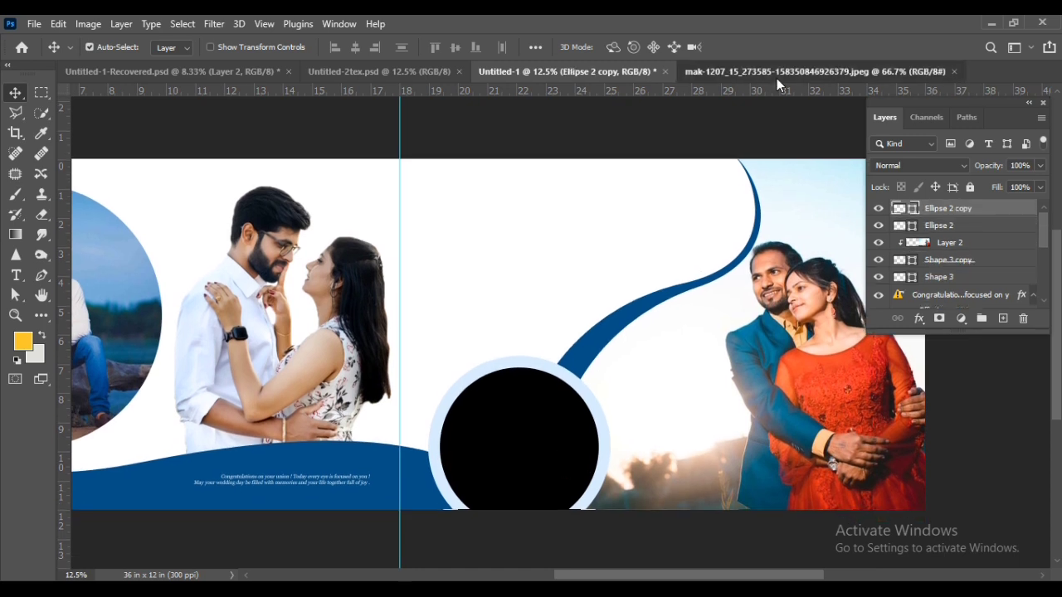
left_click(777, 76)
left_click(954, 72)
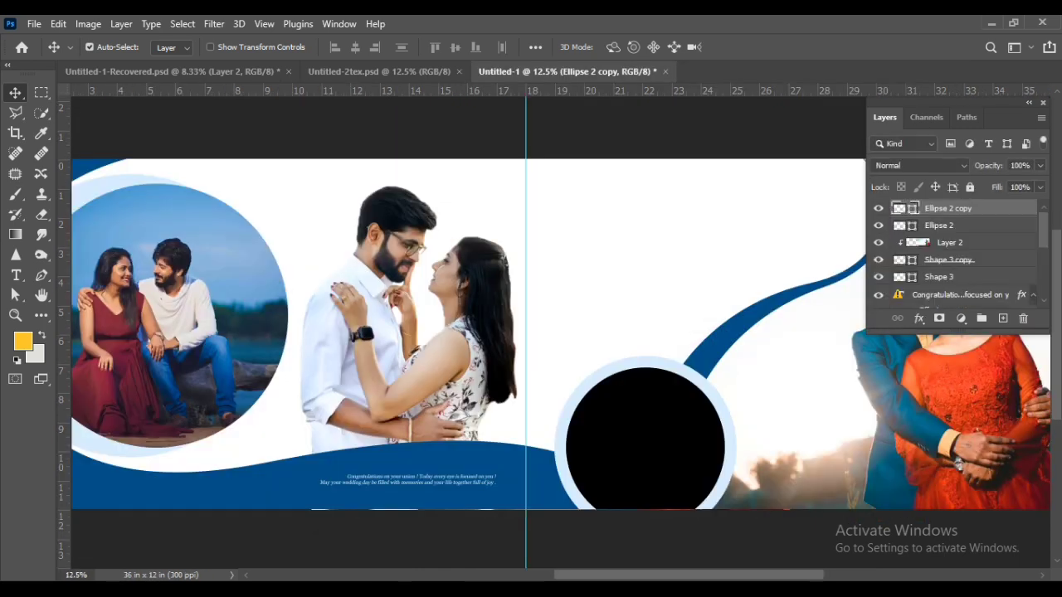
key("alt+Tab")
Select D75_2106-HDR-2-1 in the wedding photo folder and drag it into Photoshop
scroll(572, 470, "up", 1)
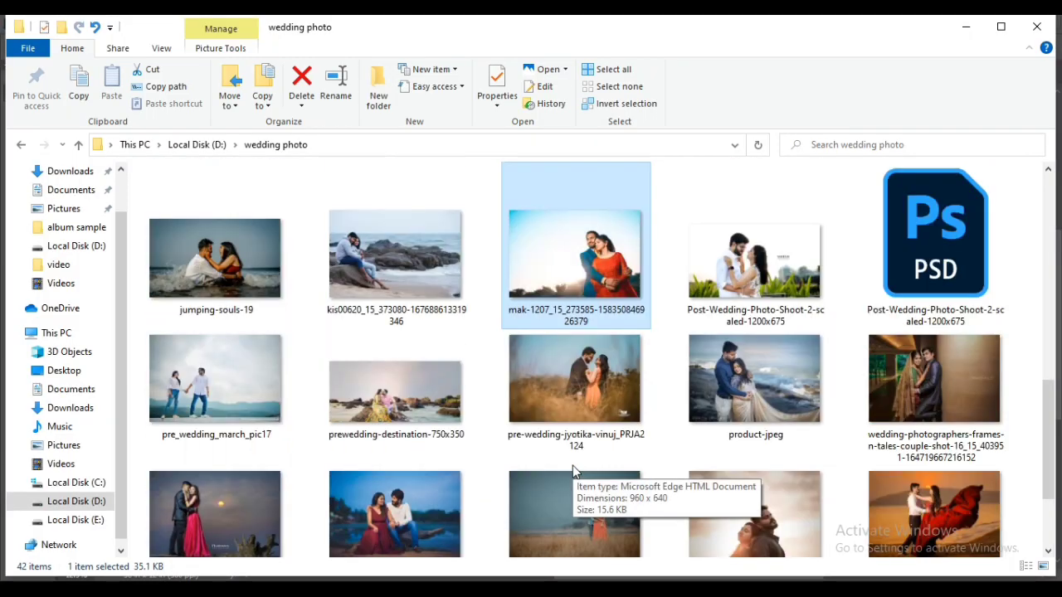
scroll(572, 471, "up", 1)
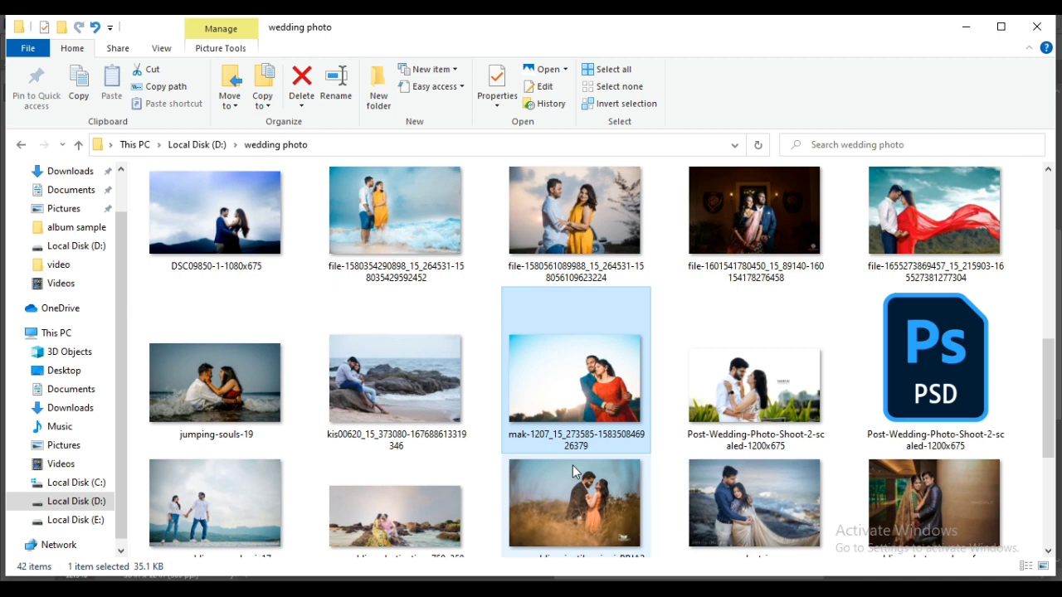
scroll(573, 470, "up", 3)
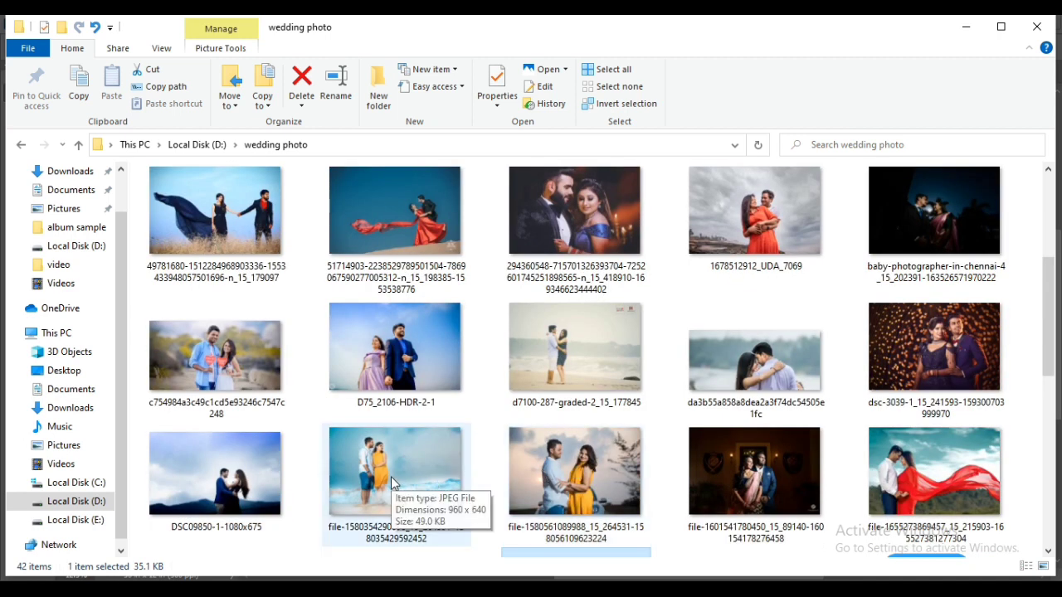
left_click(426, 378)
mouse_move(418, 361)
left_mouse_down()
mouse_move(369, 572)
mouse_move(548, 29)
left_mouse_up()
mouse_move(578, 294)
left_mouse_down()
mouse_move(504, 75)
mouse_move(660, 391)
left_mouse_up()
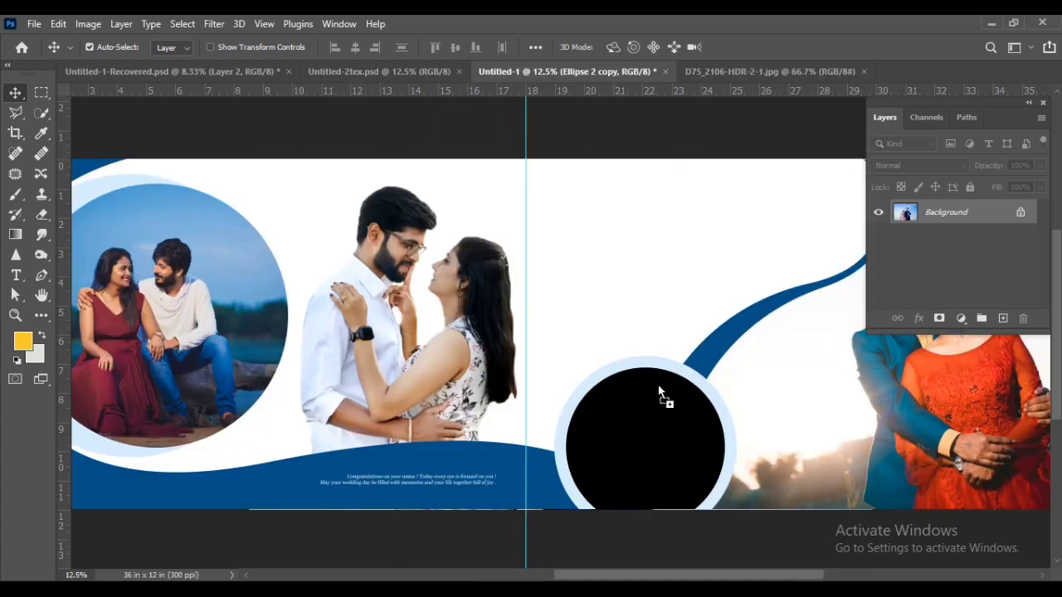
Drop the D75 photo in as Layer 3 just above Background and enlarge it to about 343%
left_click_drag(634, 329, 635, 333)
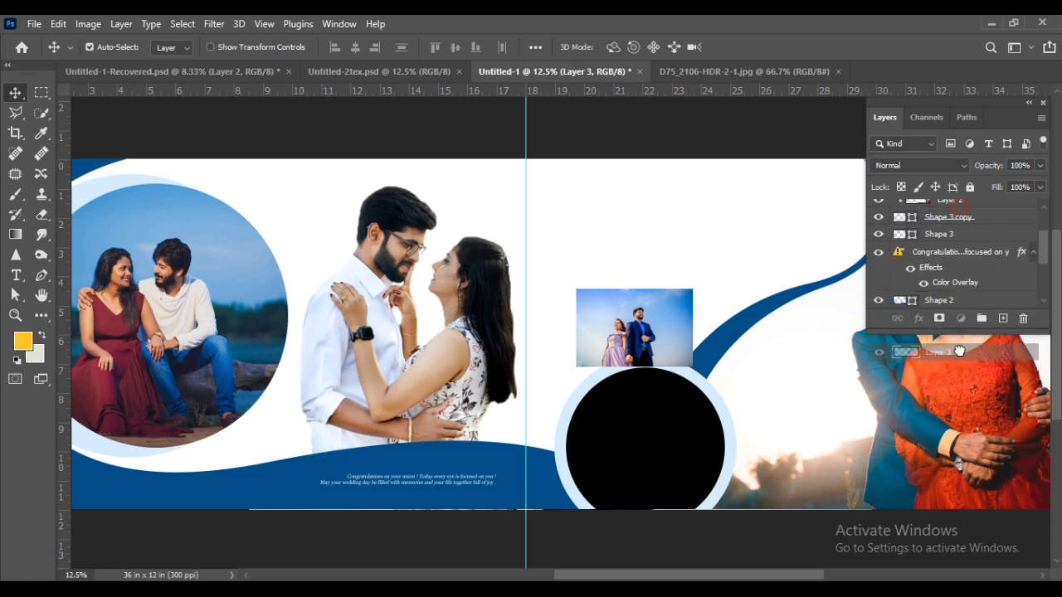
mouse_move(963, 310)
left_mouse_down()
mouse_move(942, 308)
mouse_move(942, 296)
left_mouse_up()
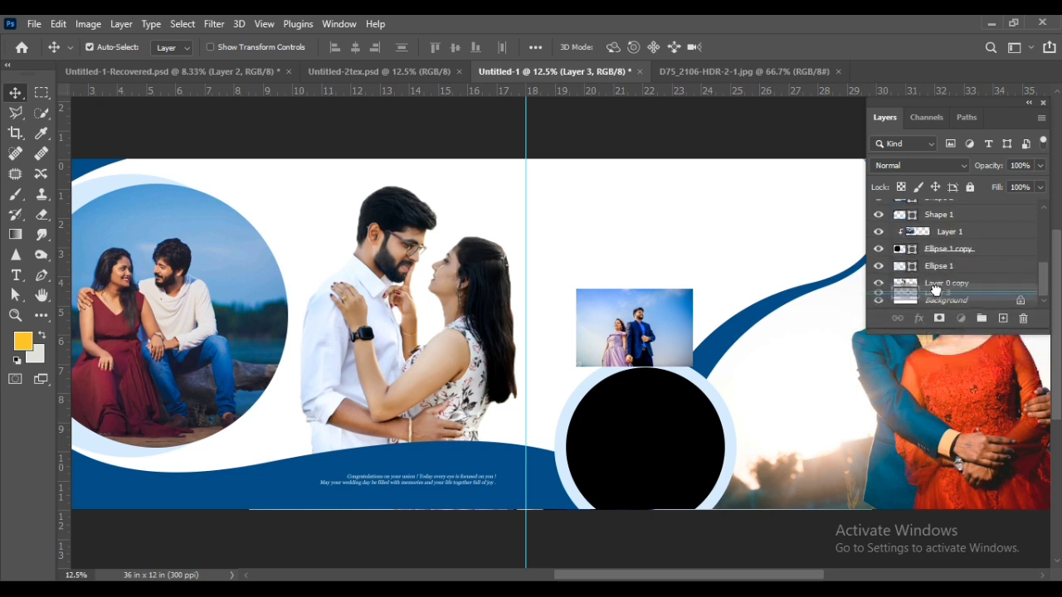
key("ctrl+t")
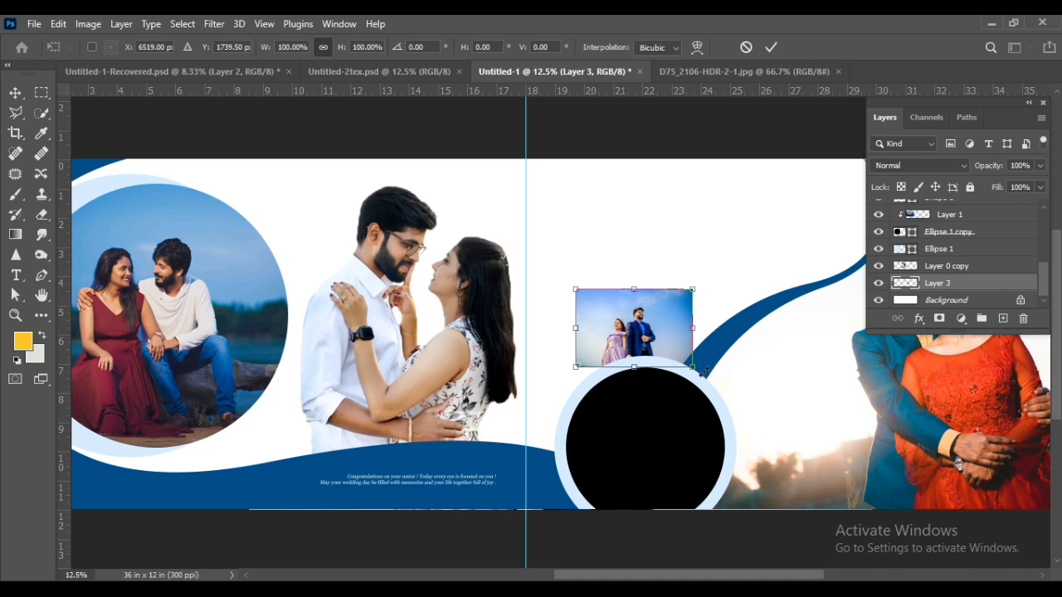
left_click_drag(693, 367, 851, 449)
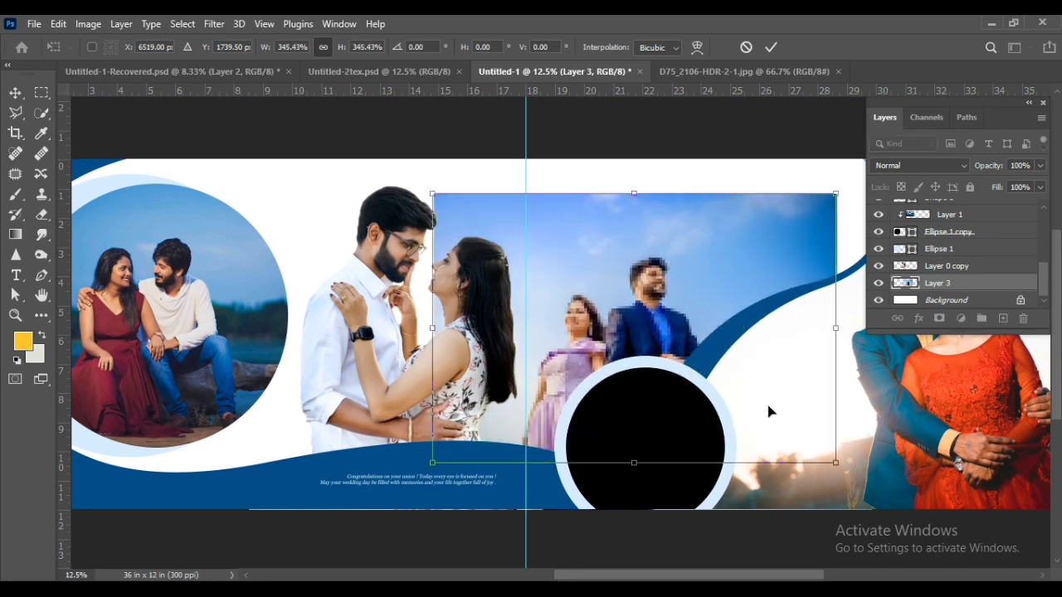
scroll(766, 407, "right", 5)
Reposition Layer 3 behind the blue curve and scale it to about 447.52%
left_click_drag(567, 266, 666, 231)
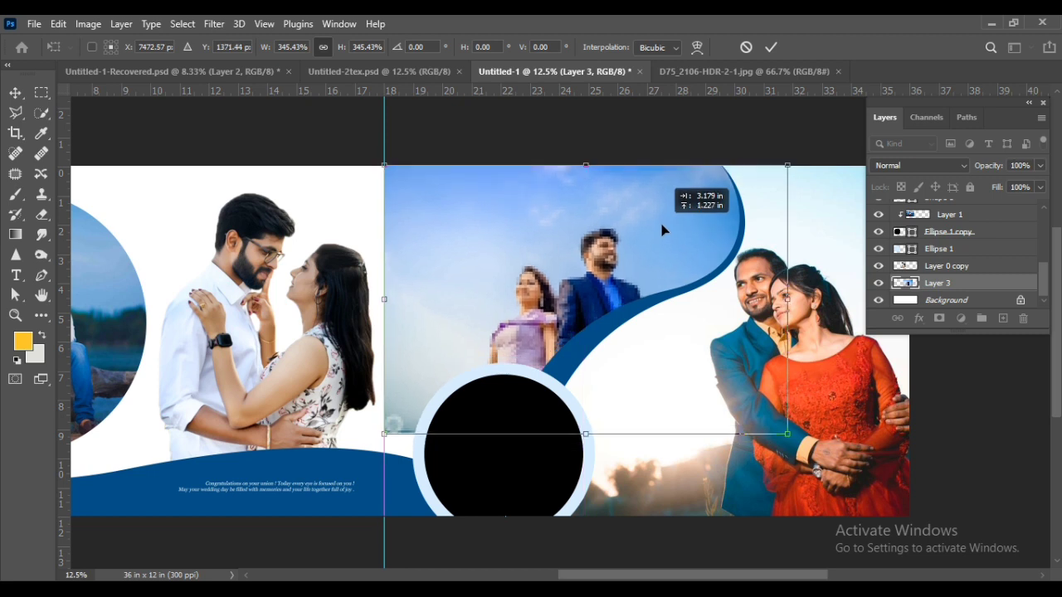
left_click_drag(381, 435, 348, 455)
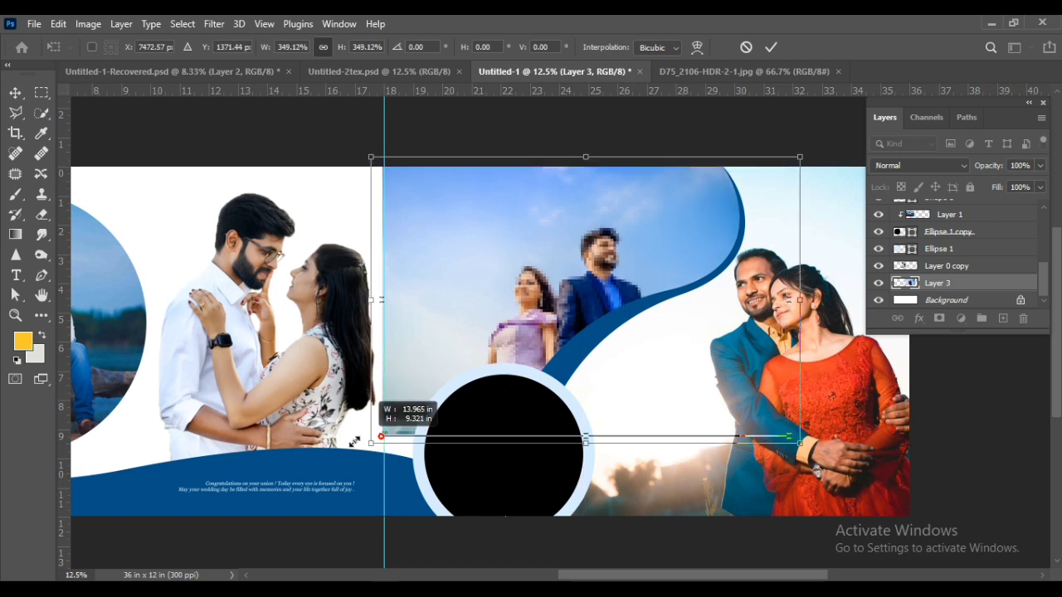
mouse_move(519, 298)
left_mouse_down()
mouse_move(489, 305)
mouse_move(473, 266)
left_mouse_up()
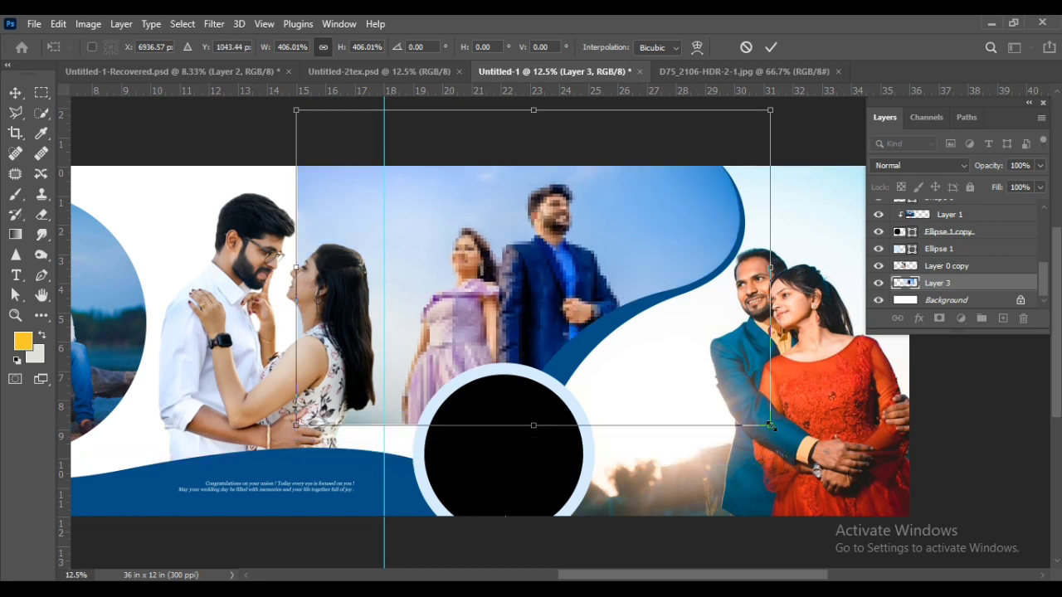
left_click_drag(770, 425, 819, 459)
left_click_drag(695, 367, 704, 386)
key("Return")
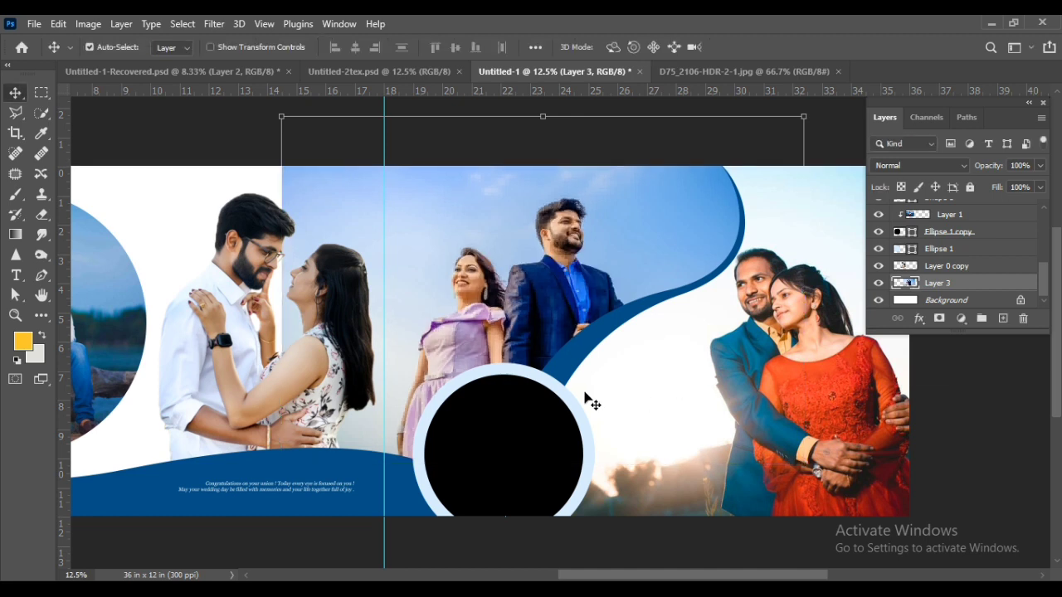
Copy a clear-sky rectangle from the D75 photo to Layer 4 and move it below Layer 3
scroll(591, 403, "down", 1)
mouse_move(439, 380)
left_mouse_down()
mouse_move(573, 399)
mouse_move(460, 374)
left_mouse_up()
left_click_drag(246, 403, 478, 416)
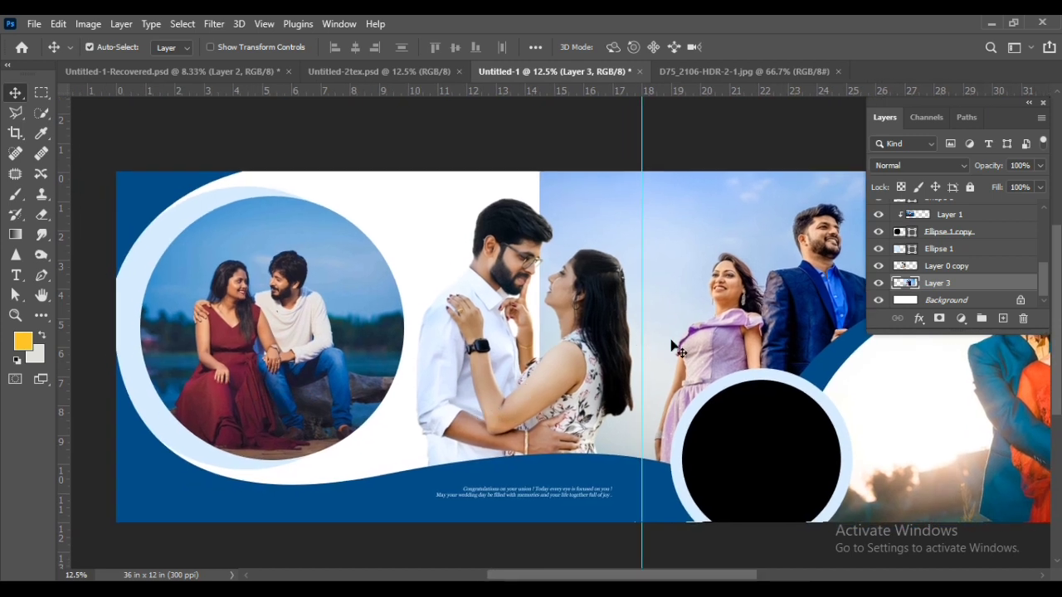
left_click(47, 91)
left_click_drag(545, 170, 648, 387)
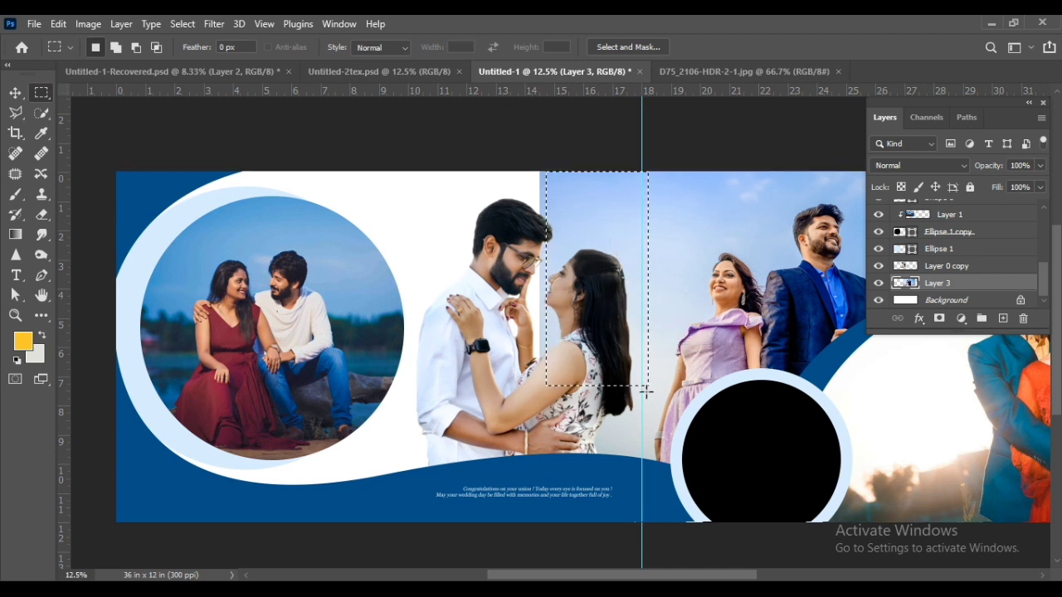
key("ctrl+d")
left_click_drag(570, 188, 660, 239)
key("ctrl+j")
left_click(16, 93)
left_click_drag(954, 283, 950, 301)
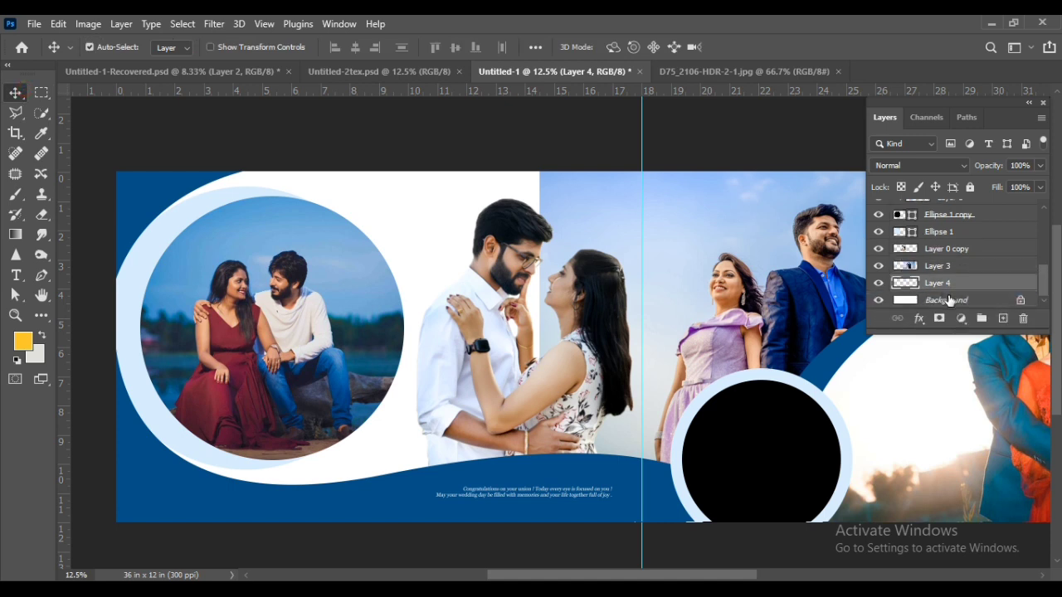
Stretch the Layer 4 sky patch to roughly 1162% by 779% so it covers the whole spread
key("ctrl+t")
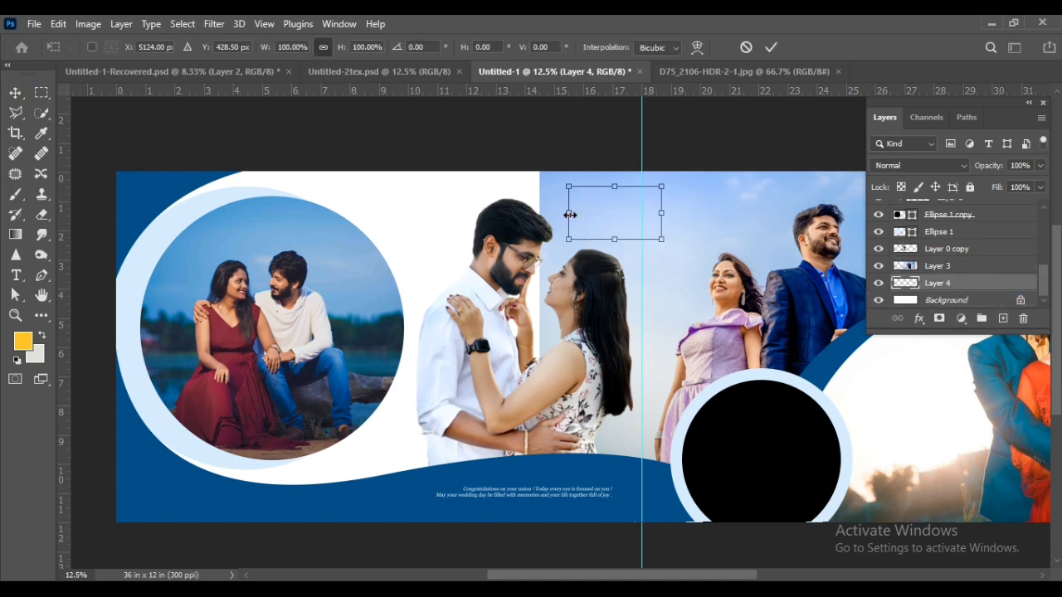
left_click_drag(570, 215, 166, 204)
mouse_move(441, 229)
left_mouse_down()
mouse_move(406, 292)
mouse_move(365, 312)
left_mouse_up()
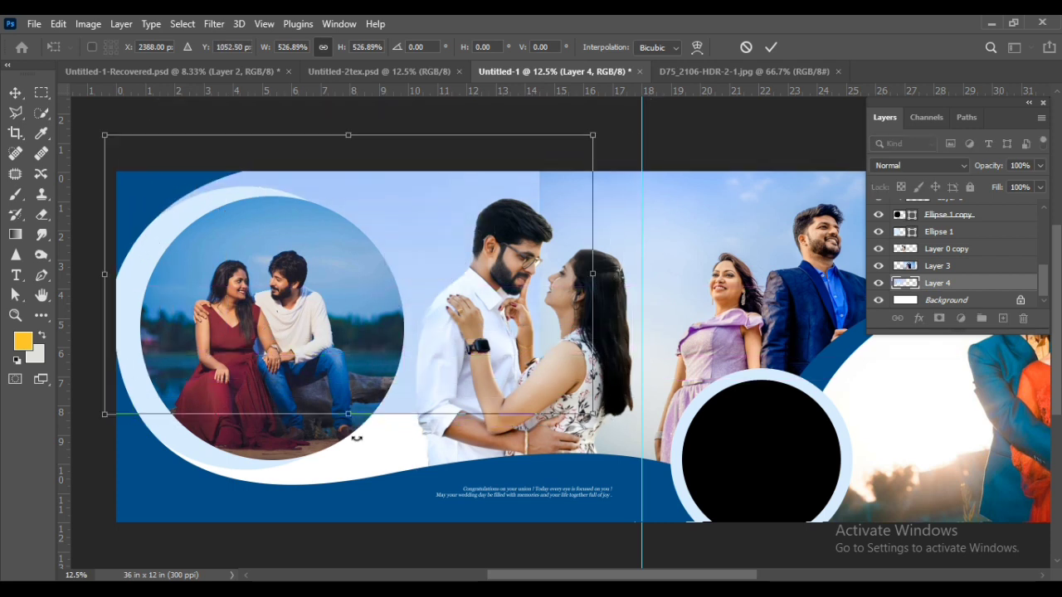
left_click_drag(349, 412, 349, 548)
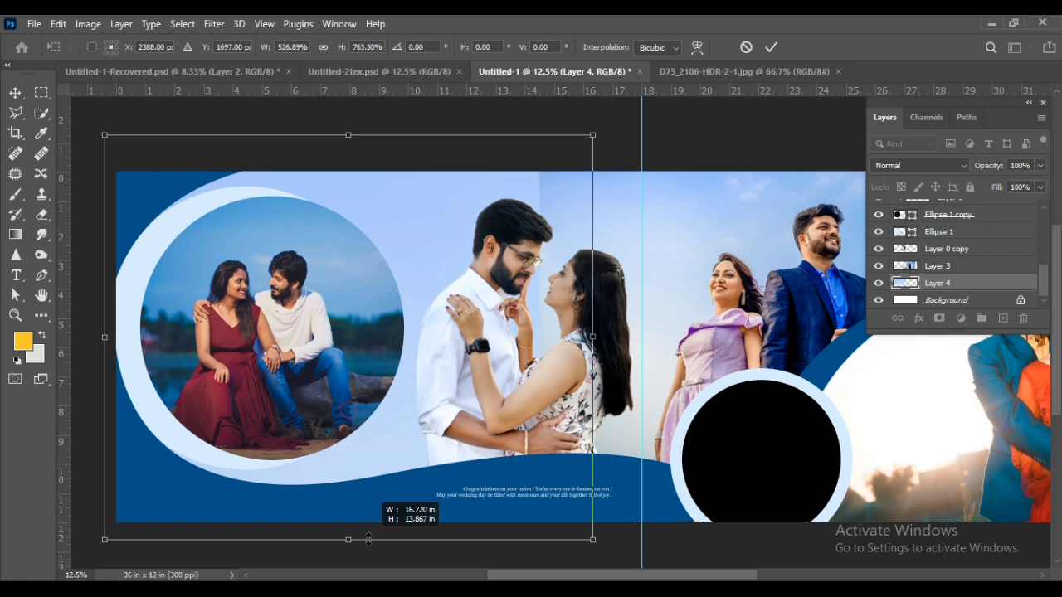
mouse_move(593, 341)
left_mouse_down()
mouse_move(771, 336)
mouse_move(860, 372)
left_mouse_up()
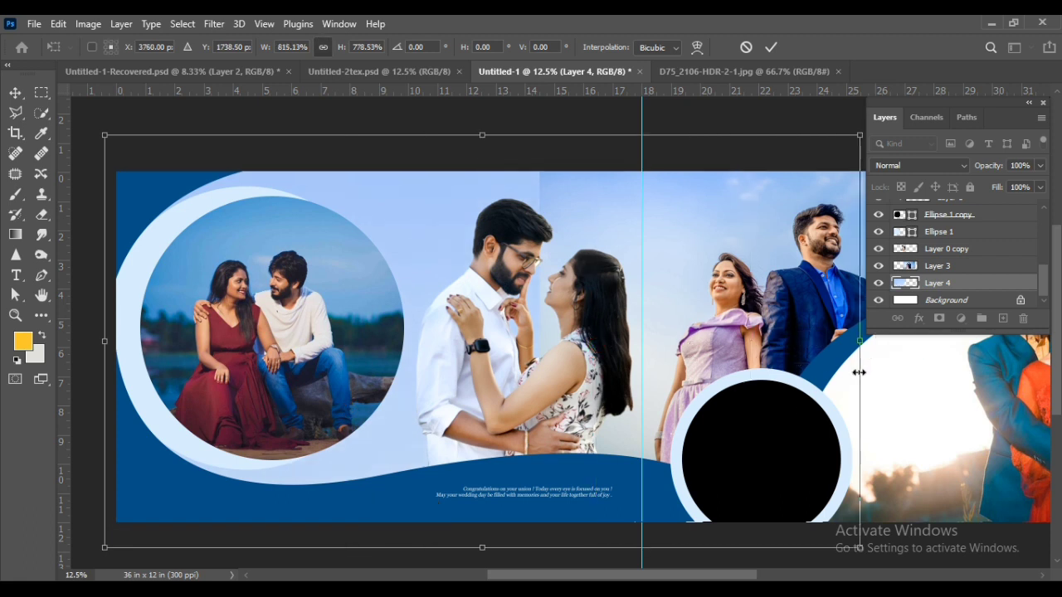
left_click_drag(803, 407, 540, 418)
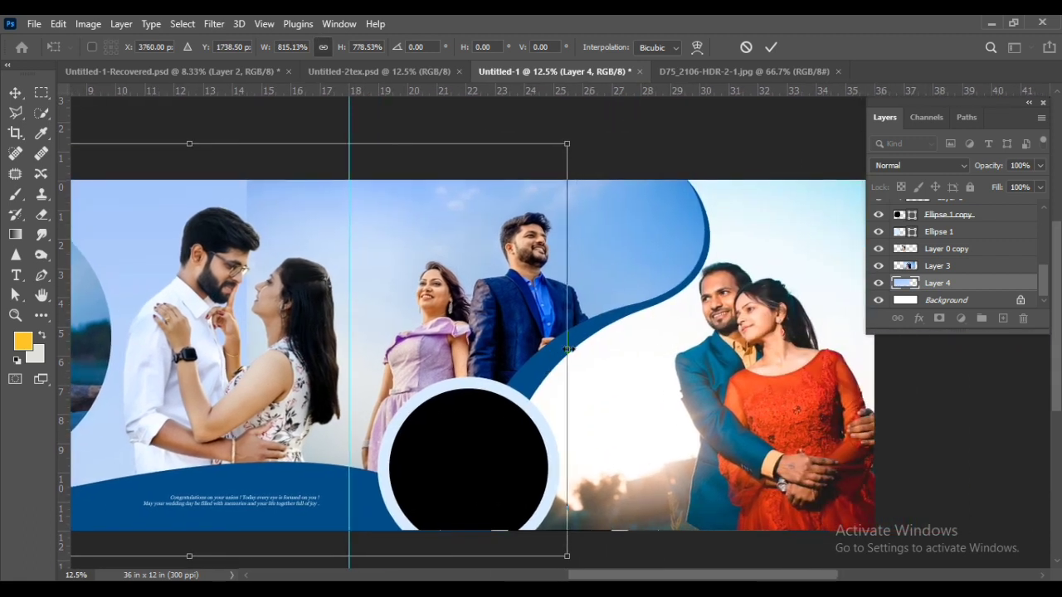
left_click_drag(567, 351, 896, 350)
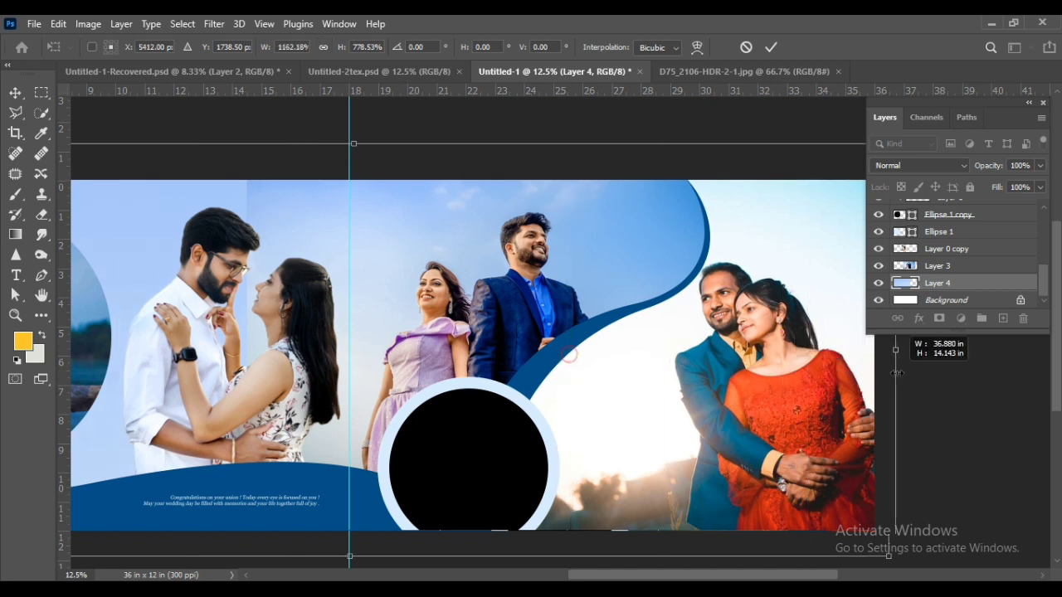
key("Return")
mouse_move(401, 316)
left_mouse_down()
mouse_move(556, 318)
mouse_move(546, 306)
left_mouse_up()
Add a hide-all mask to Layer 3 and paint it with a large soft brush of about 905 pixels
left_click(606, 256)
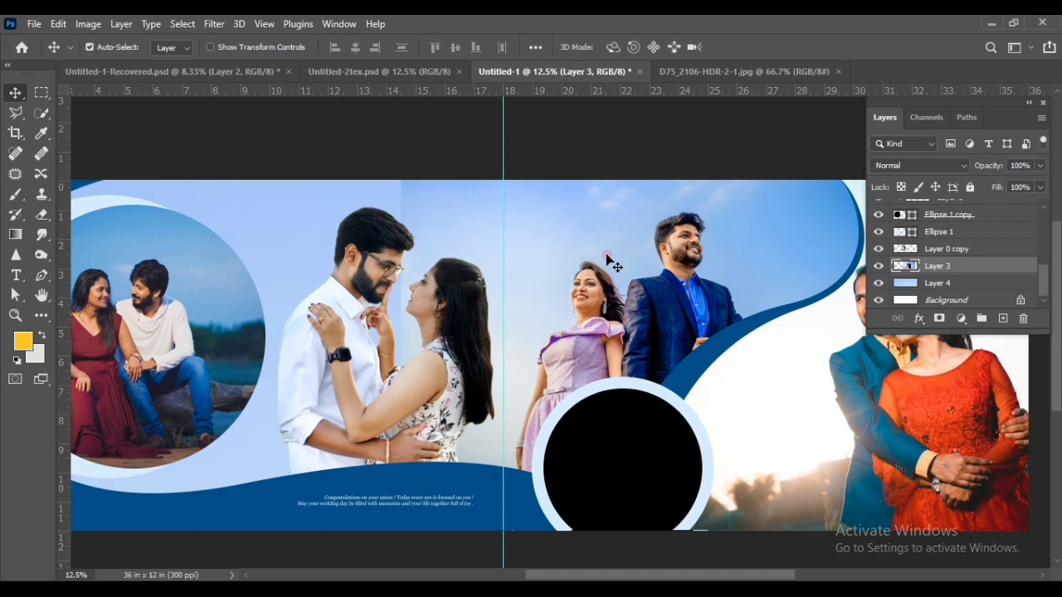
left_click(126, 24)
mouse_move(176, 266)
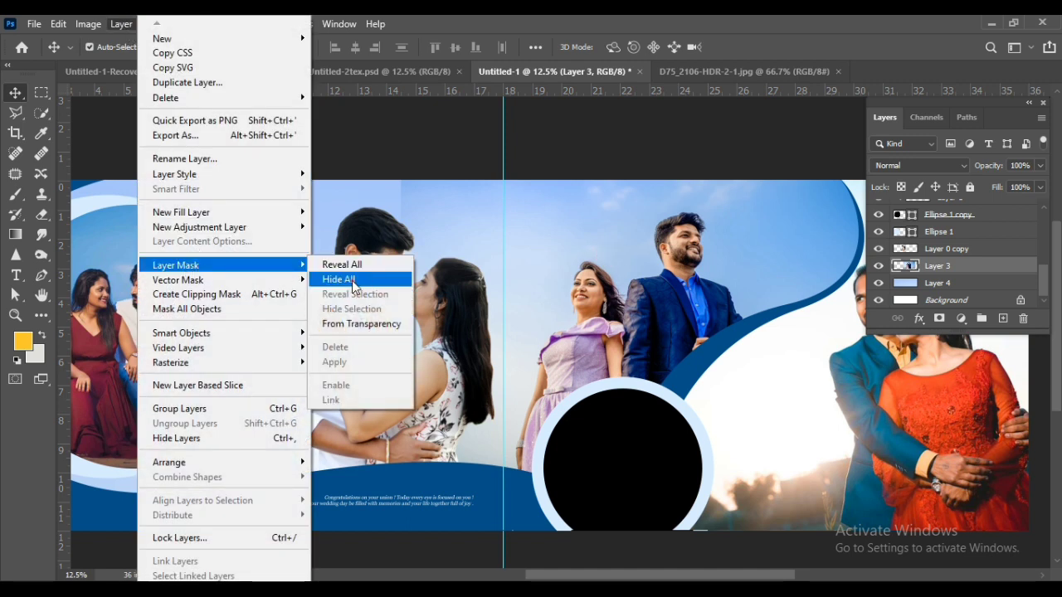
left_click(352, 281)
left_click(16, 195)
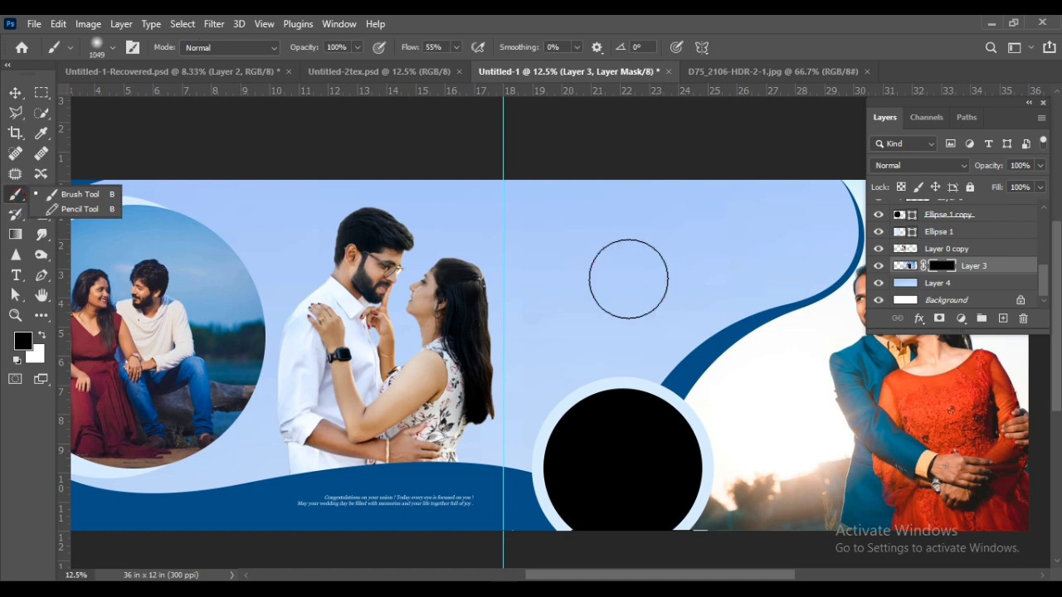
key("x")
mouse_move(631, 273)
left_mouse_down()
mouse_move(662, 288)
mouse_move(667, 268)
mouse_move(597, 379)
left_mouse_up()
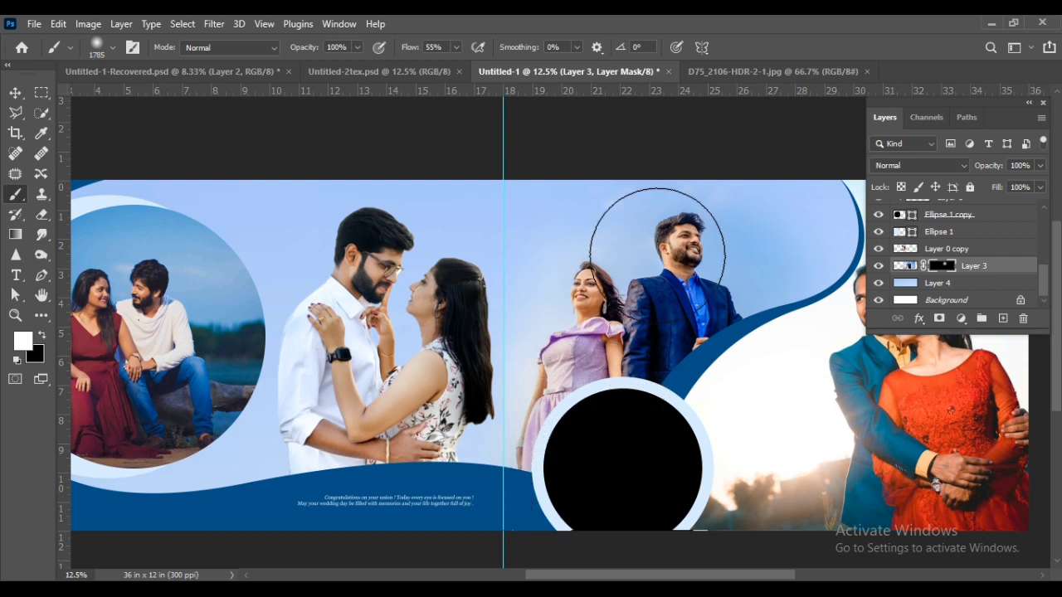
left_click_drag(711, 357, 717, 371)
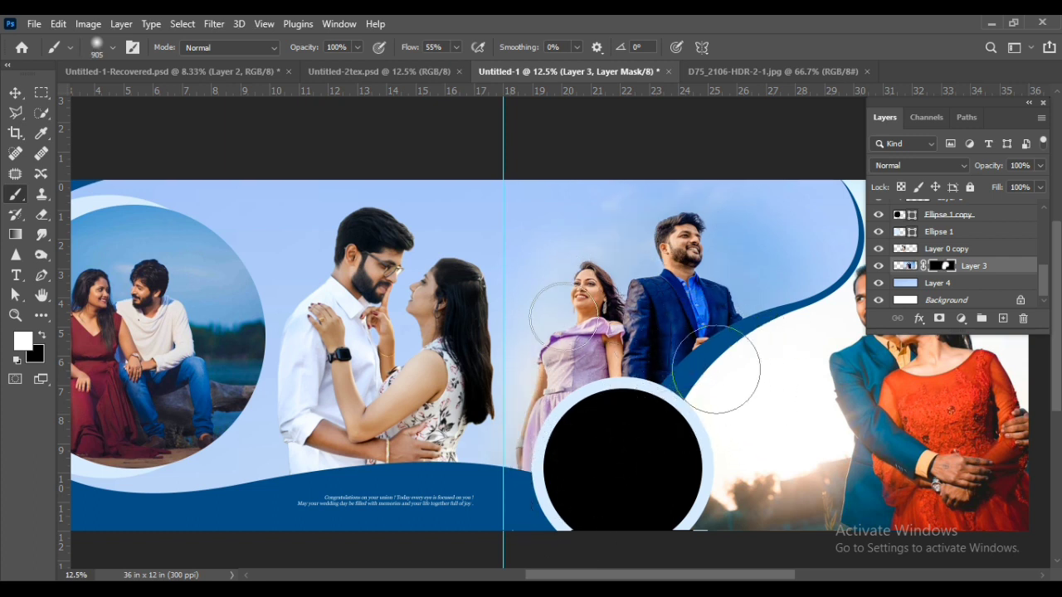
key("x")
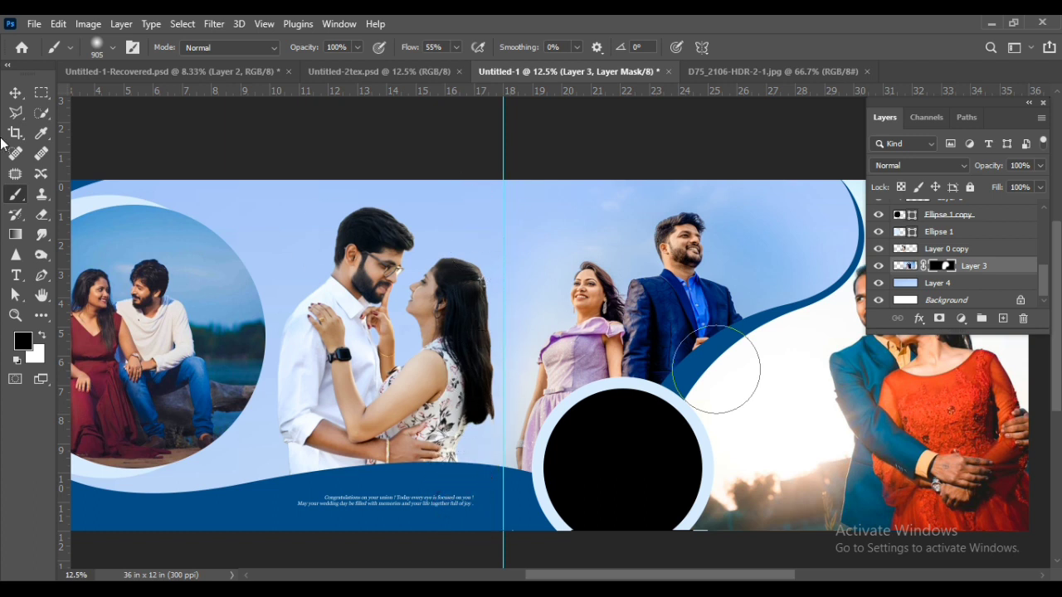
Select the black bottom circle's layer and close the D75_2106-HDR-2-1.jpg document
left_click(14, 98)
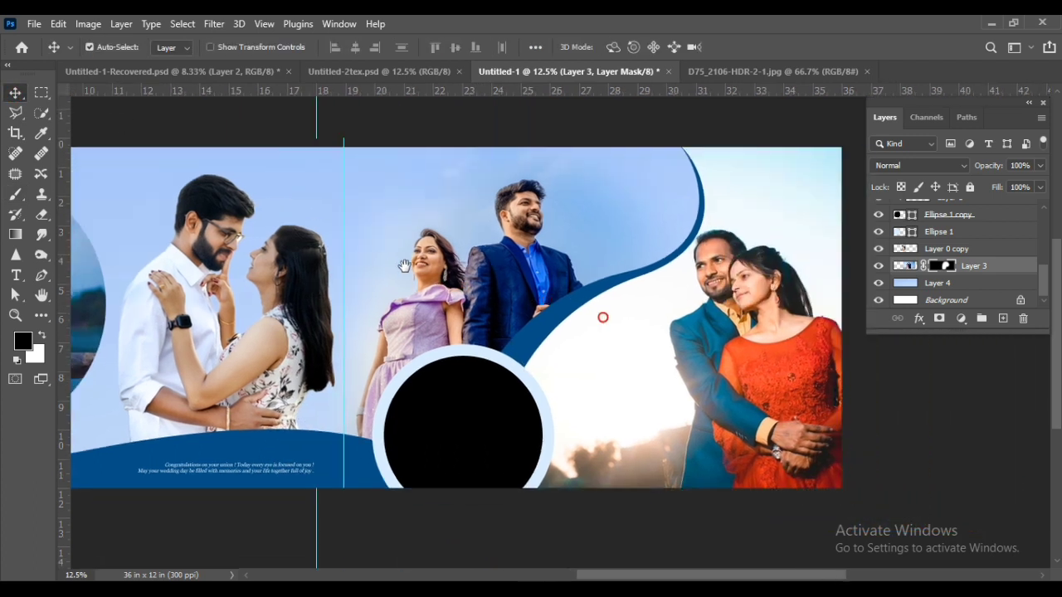
left_click_drag(603, 315, 453, 272)
left_click(448, 415)
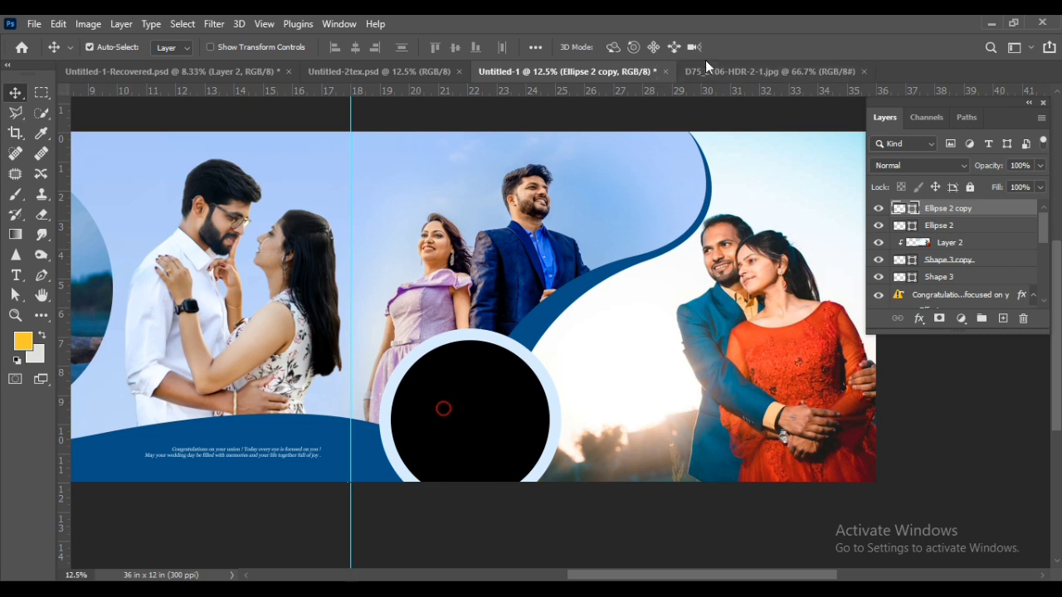
left_click(827, 70)
left_click(864, 71)
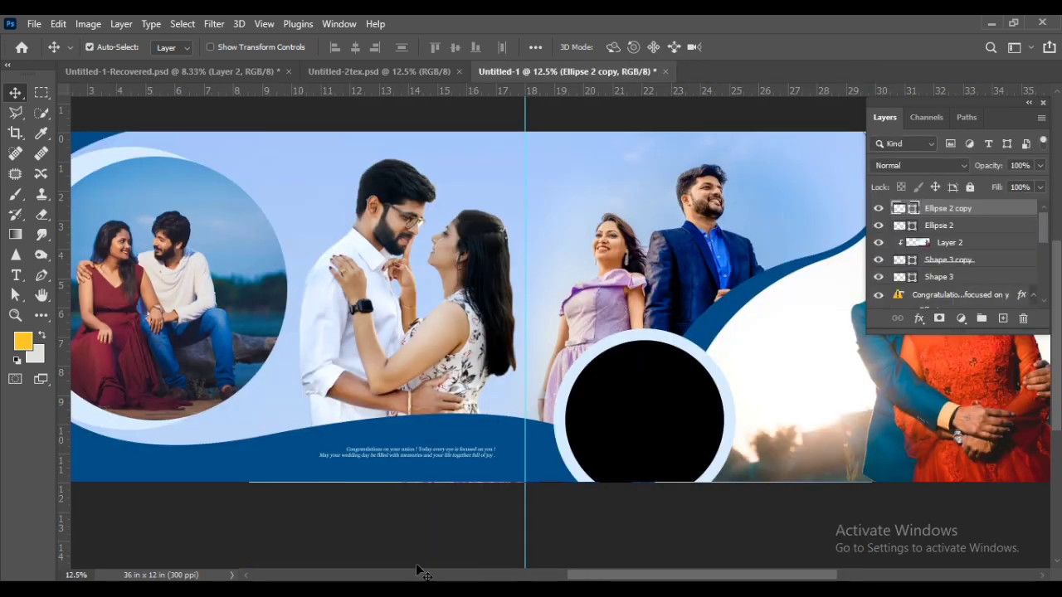
Find the heart-sign couple photo c754984a in the wedding folder and drag it into Photoshop
key("alt+Tab")
scroll(472, 438, "up", 1)
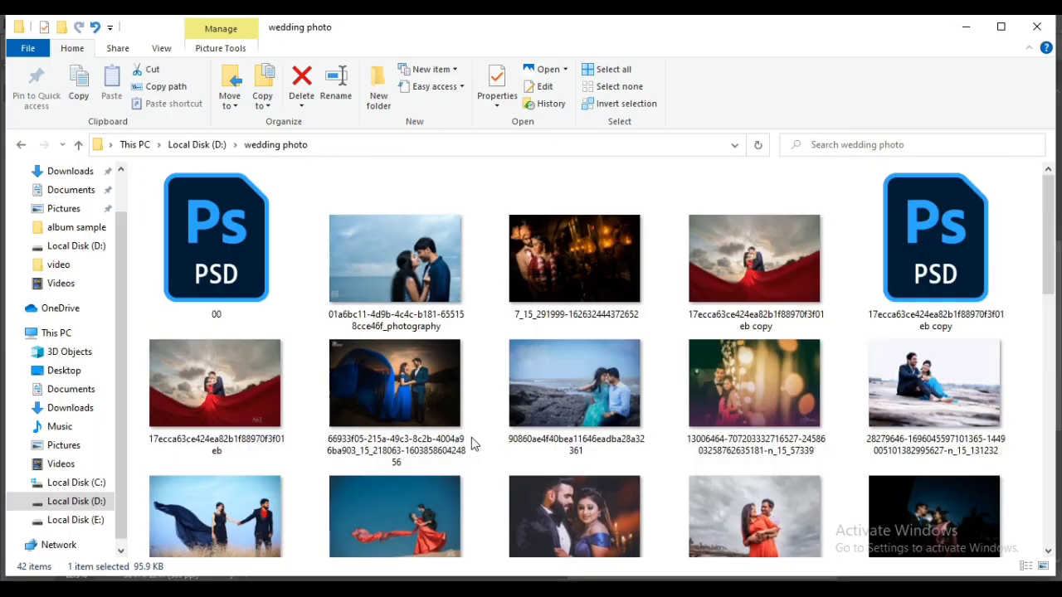
left_click(427, 278)
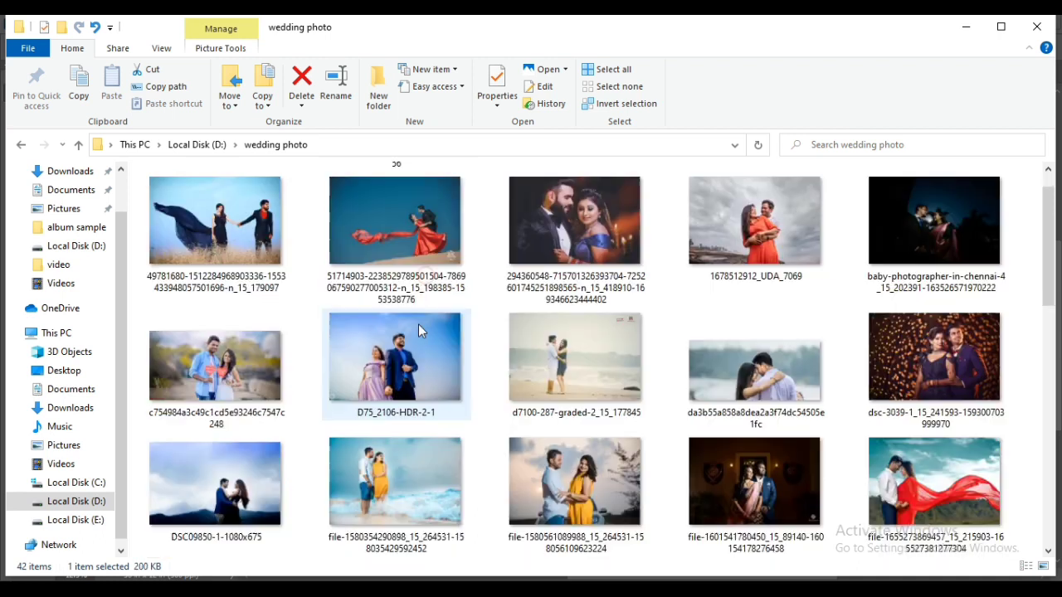
scroll(418, 324, "down", 5)
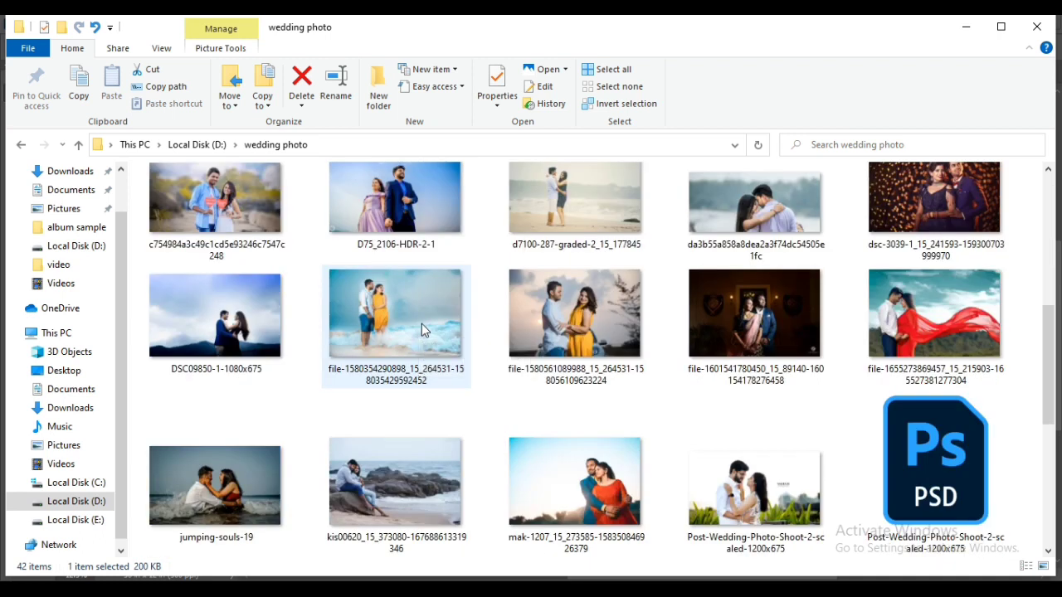
scroll(421, 330, "up", 2)
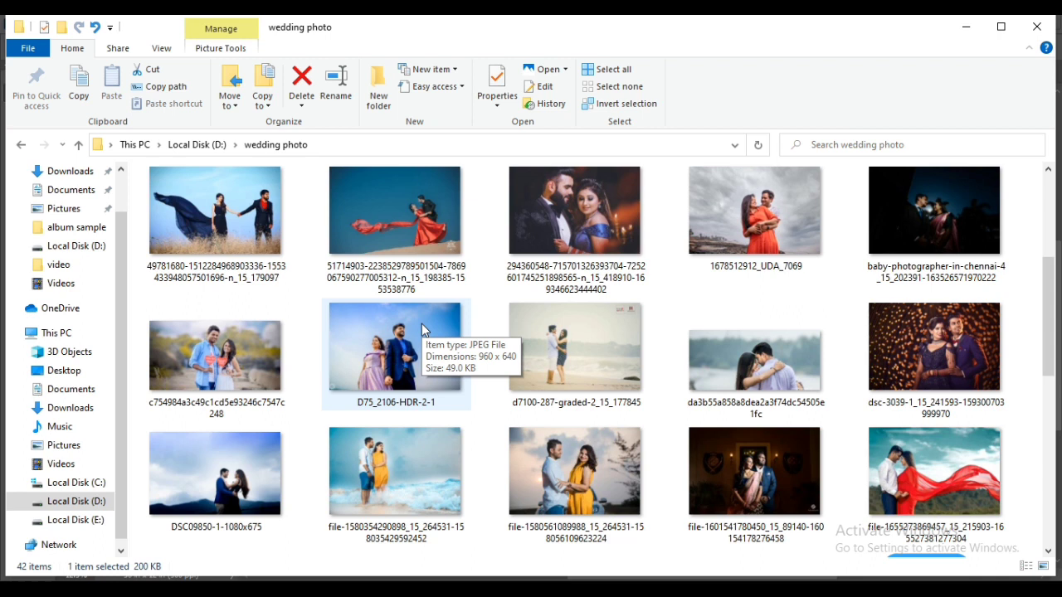
mouse_move(235, 359)
left_mouse_down()
mouse_move(398, 552)
mouse_move(582, 25)
left_mouse_up()
Drop the heart-sign photo onto the spread as Layer 5, enlarged to about 452%
left_click_drag(562, 302, 650, 448)
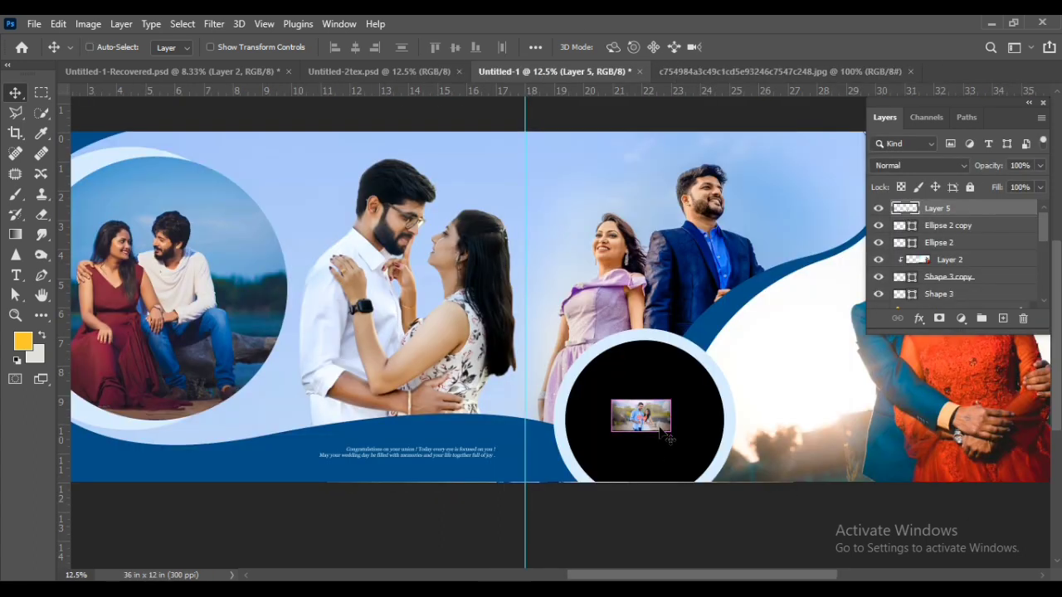
key("ctrl+t")
left_click_drag(671, 431, 783, 490)
key("Return")
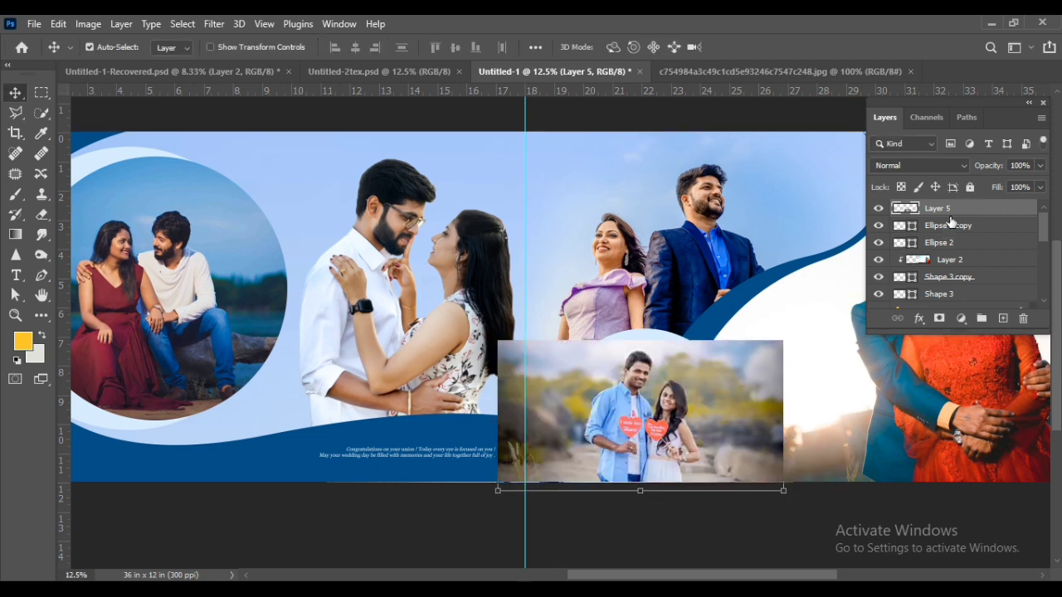
Clip Layer 5 into the pale-blue-ringed bottom circle with a clipping mask
right_click(955, 214)
left_click(839, 337)
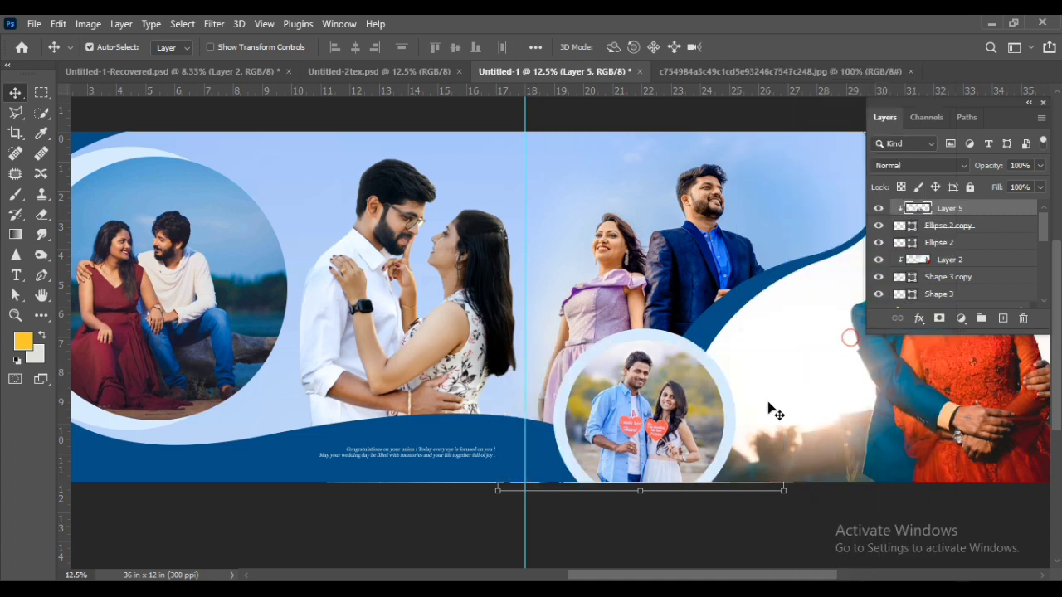
mouse_move(804, 364)
left_mouse_down()
mouse_move(624, 381)
mouse_move(578, 429)
mouse_move(544, 407)
mouse_move(630, 419)
left_mouse_up()
mouse_move(461, 423)
left_mouse_down()
mouse_move(627, 406)
mouse_move(582, 396)
left_mouse_up()
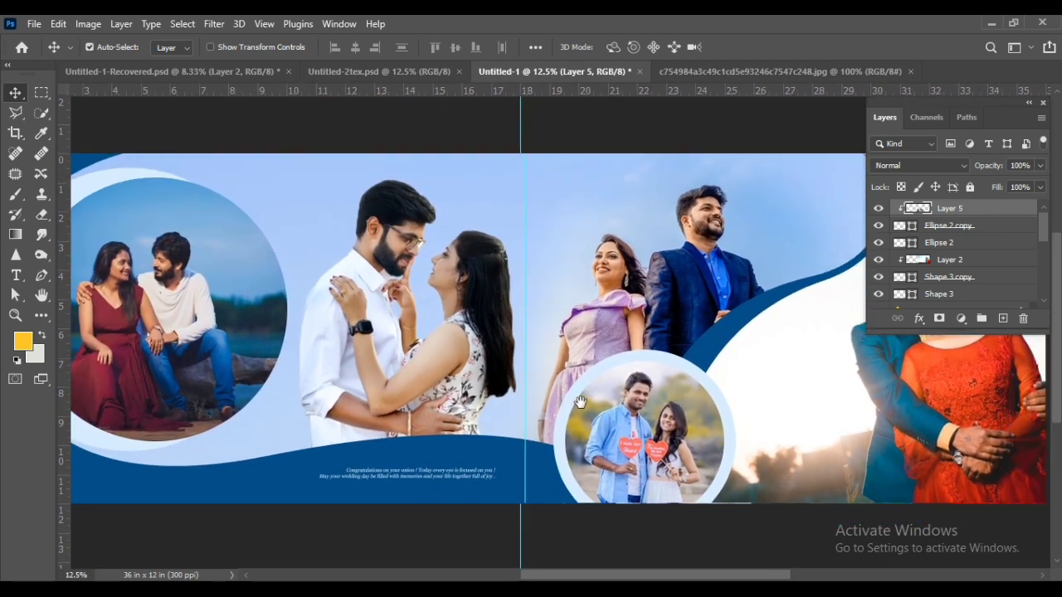
Lower the standing couple photo (Layer 3) to 45% opacity
left_click(707, 267)
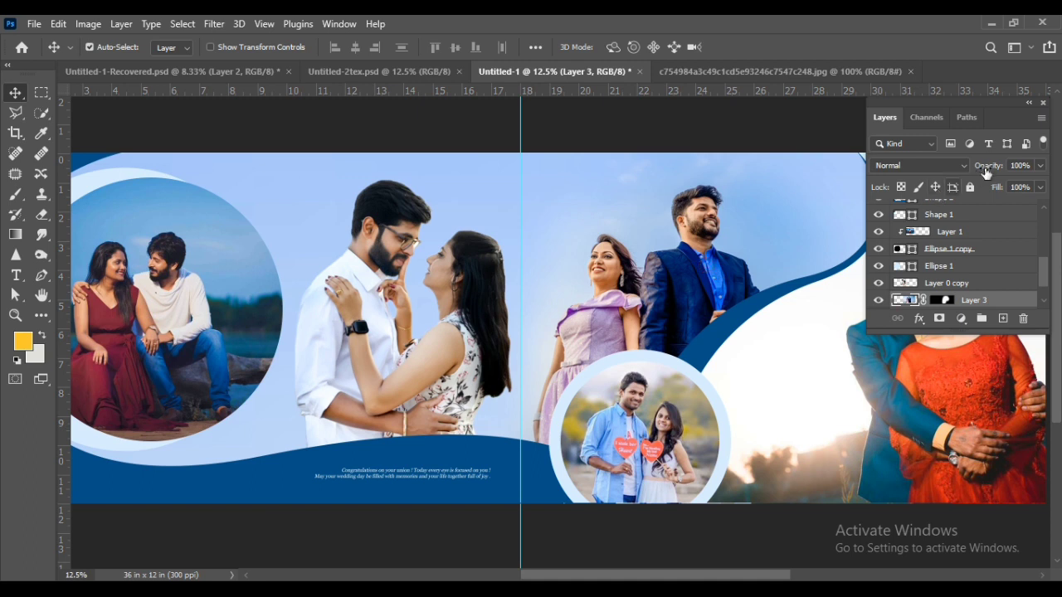
left_click_drag(986, 173, 953, 171)
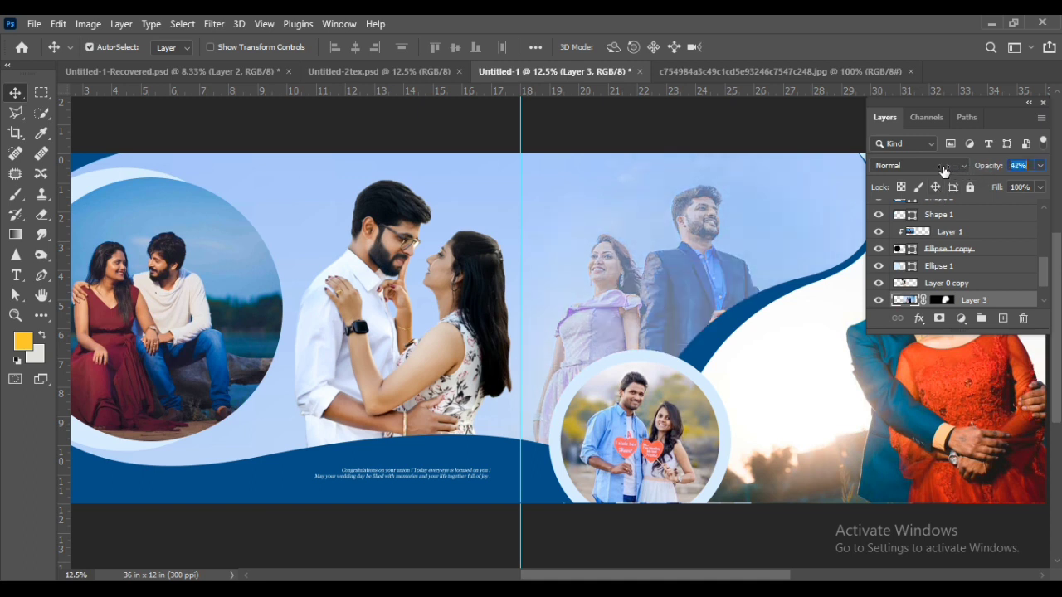
left_click_drag(946, 171, 947, 171)
key("Return")
Set the central embracing couple photo (Layer 0 copy) to Normal blend at 60% opacity
left_click_drag(780, 382, 611, 388)
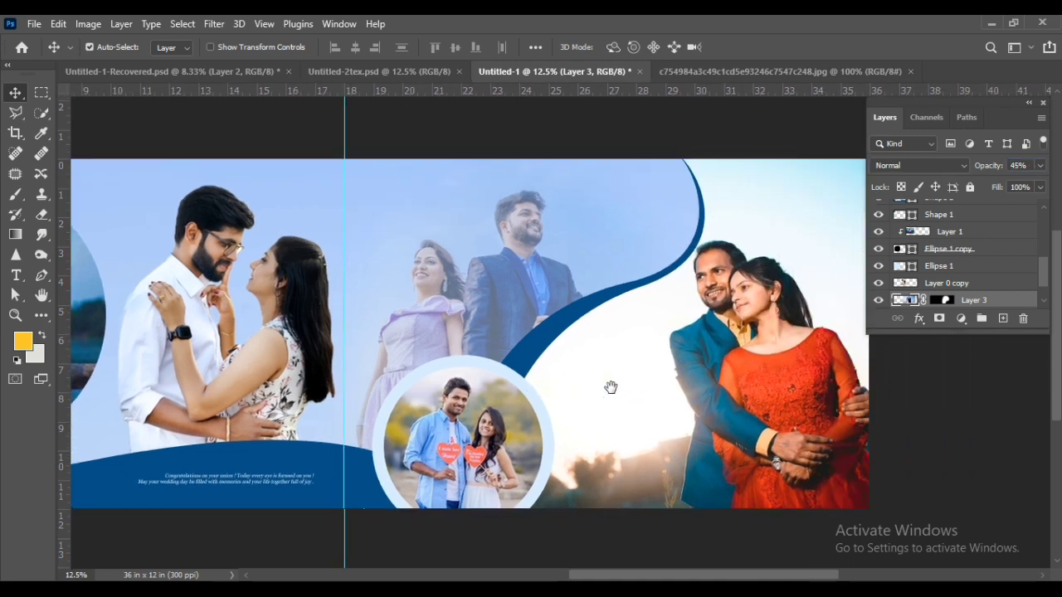
left_click_drag(441, 415, 579, 401)
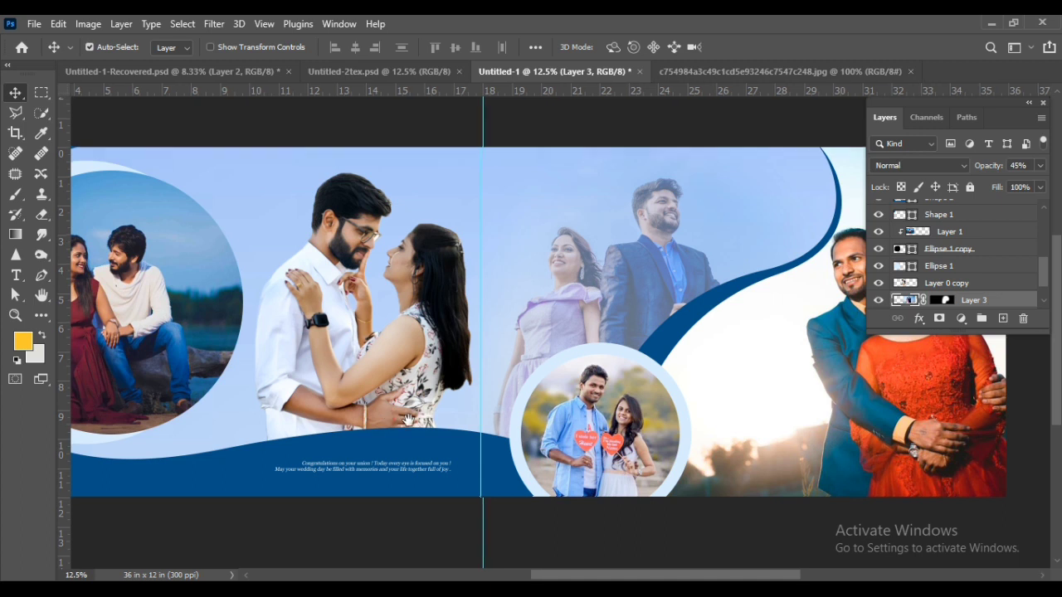
left_click_drag(407, 420, 587, 420)
left_click(567, 363)
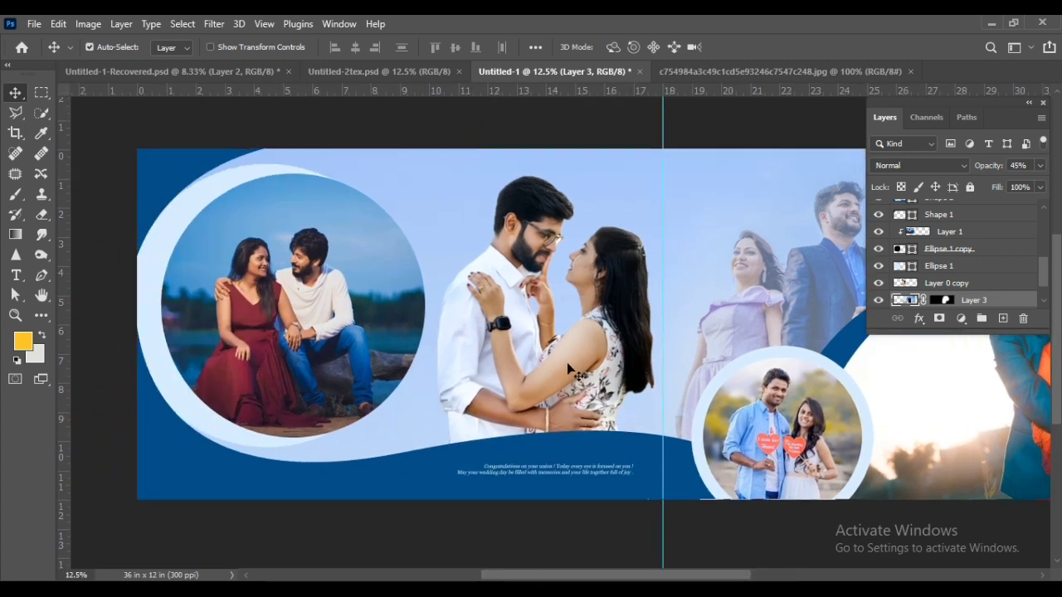
left_click(908, 165)
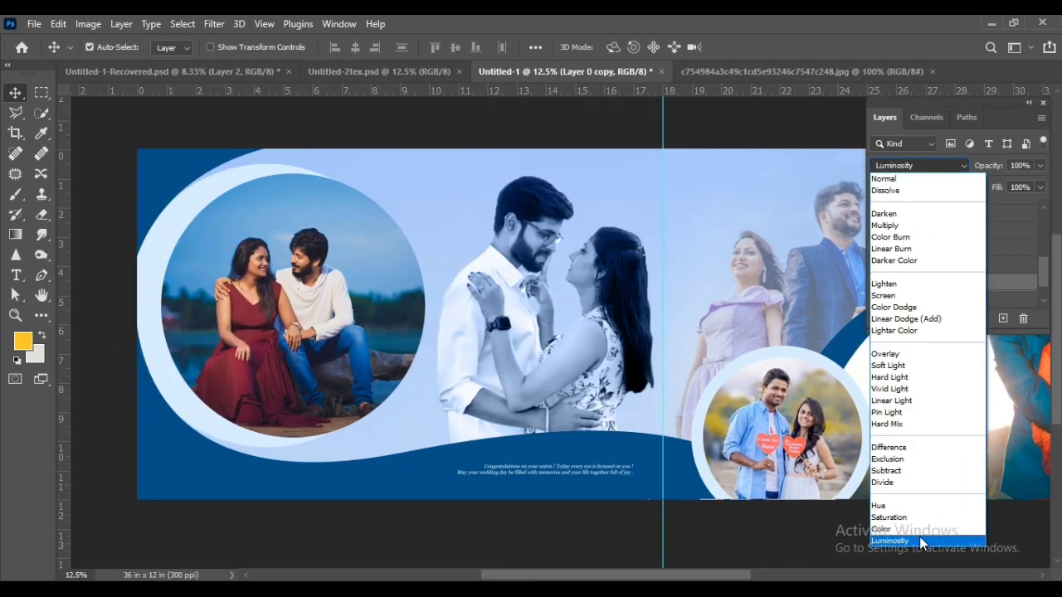
left_click(901, 163)
left_click_drag(1003, 168, 959, 166)
mouse_move(655, 417)
left_mouse_down()
mouse_move(610, 440)
mouse_move(569, 443)
left_mouse_up()
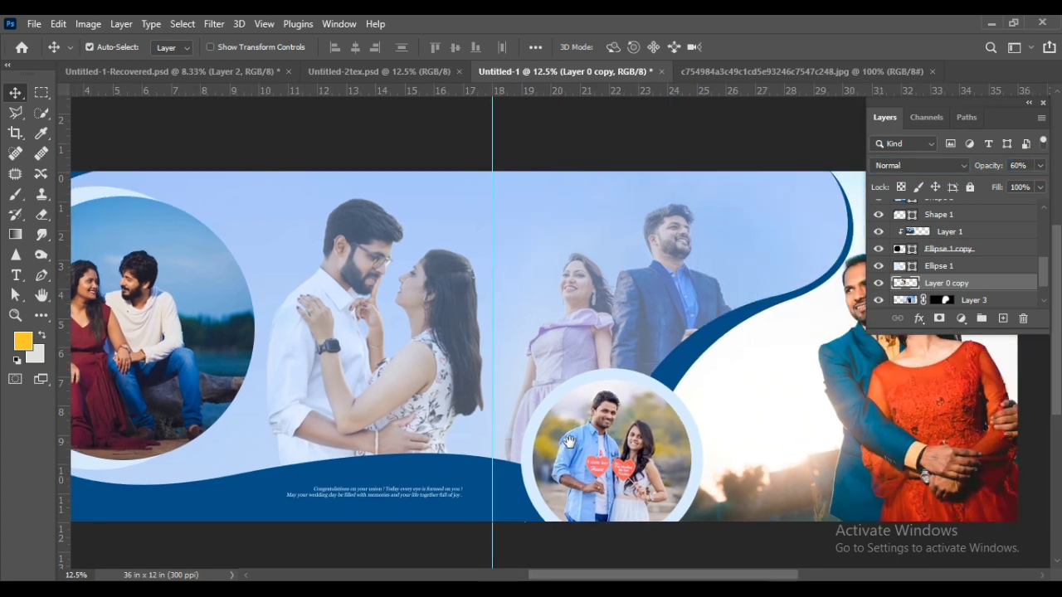
Restore Layer 3, the standing couple photo, to 100% opacity in Normal mode
left_click(653, 306)
left_click(910, 163)
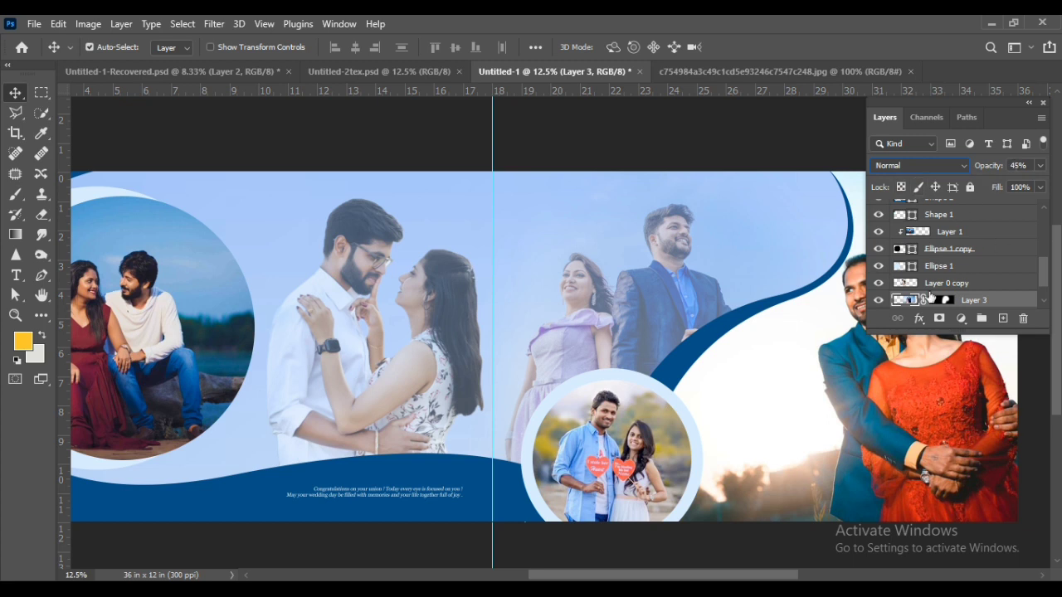
type("100")
key("Return")
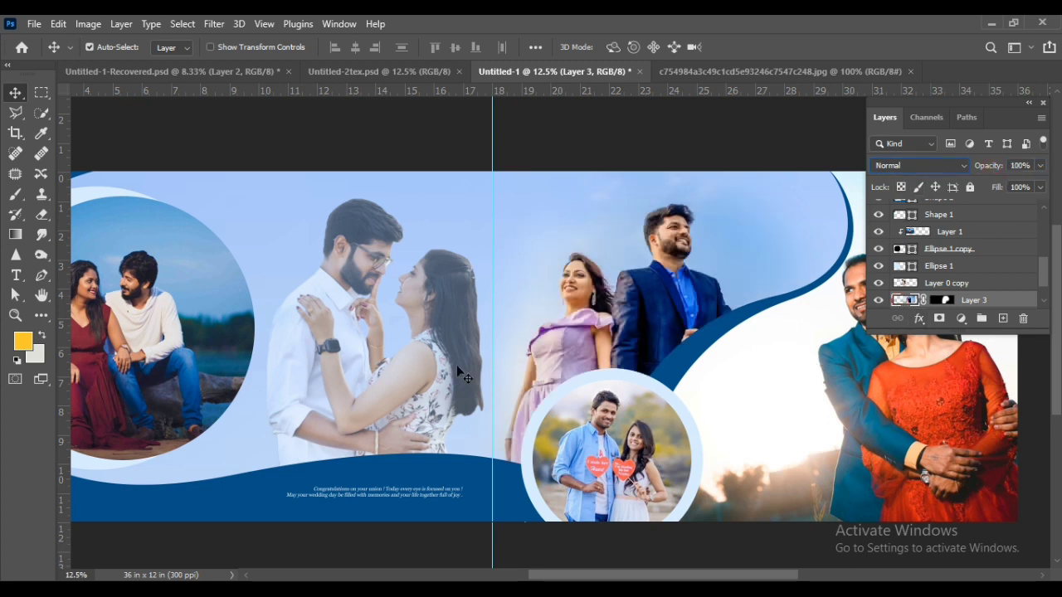
mouse_move(656, 579)
left_mouse_down()
mouse_move(691, 579)
mouse_move(616, 572)
left_mouse_up()
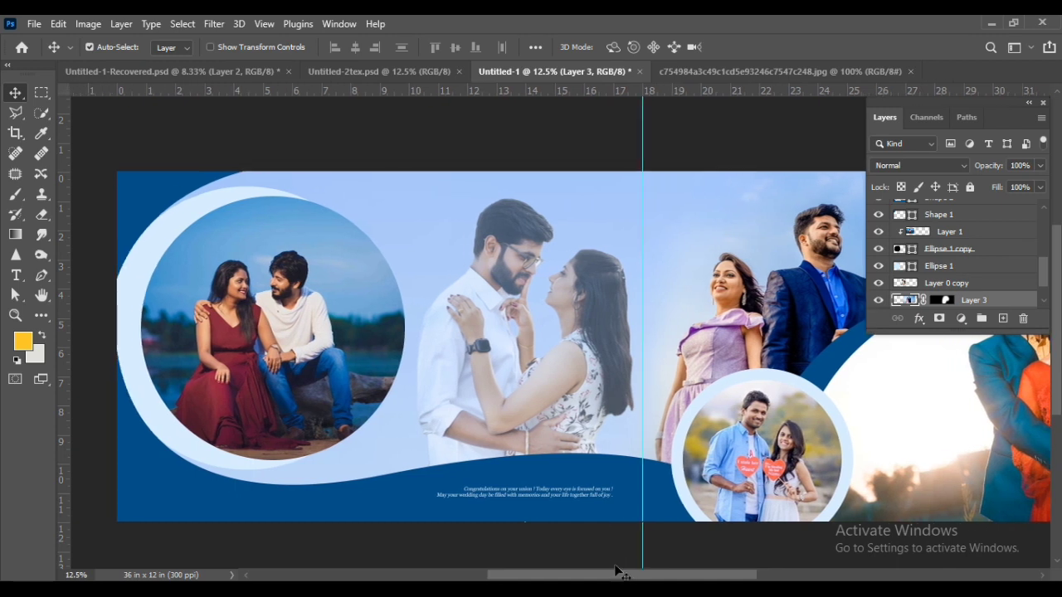
Zoom out to 8.33% and drag the vertical centre guide into the ruler to delete it
key("ctrl+minus")
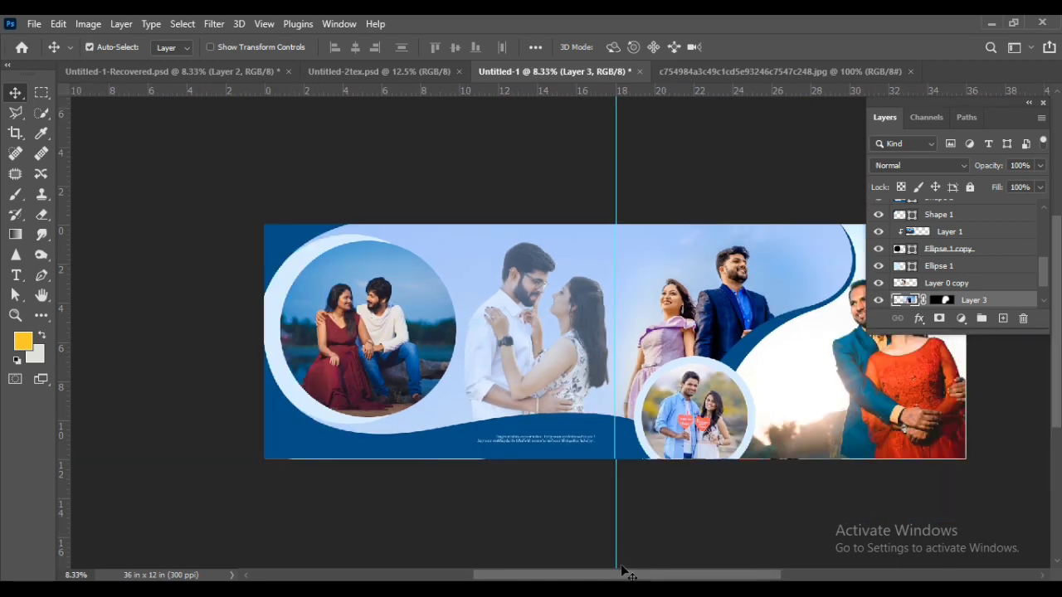
left_click_drag(626, 574, 664, 579)
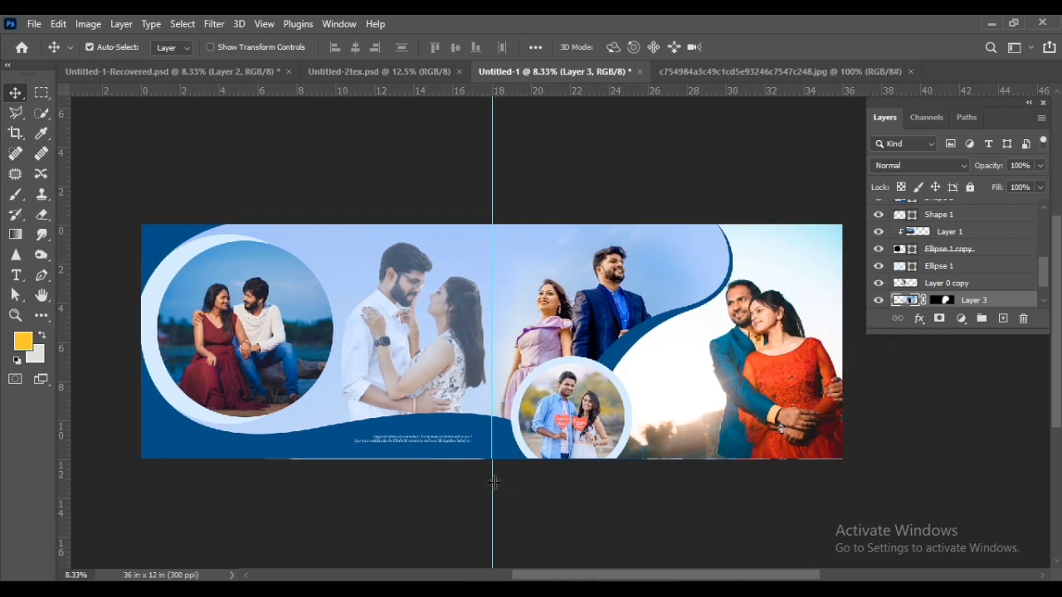
left_click_drag(494, 482, 21, 446)
scroll(560, 523, "down", 1)
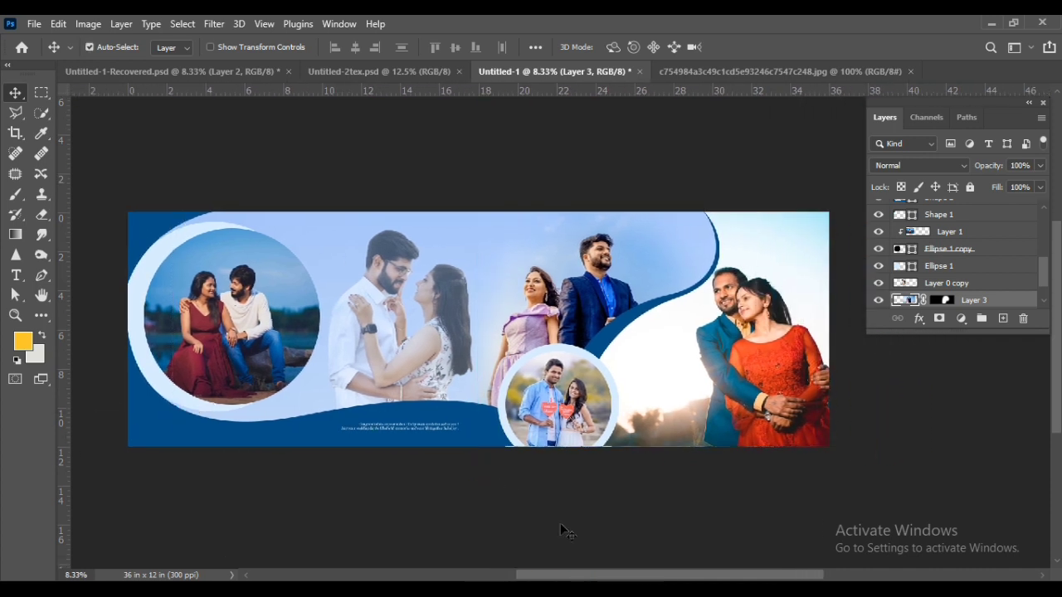